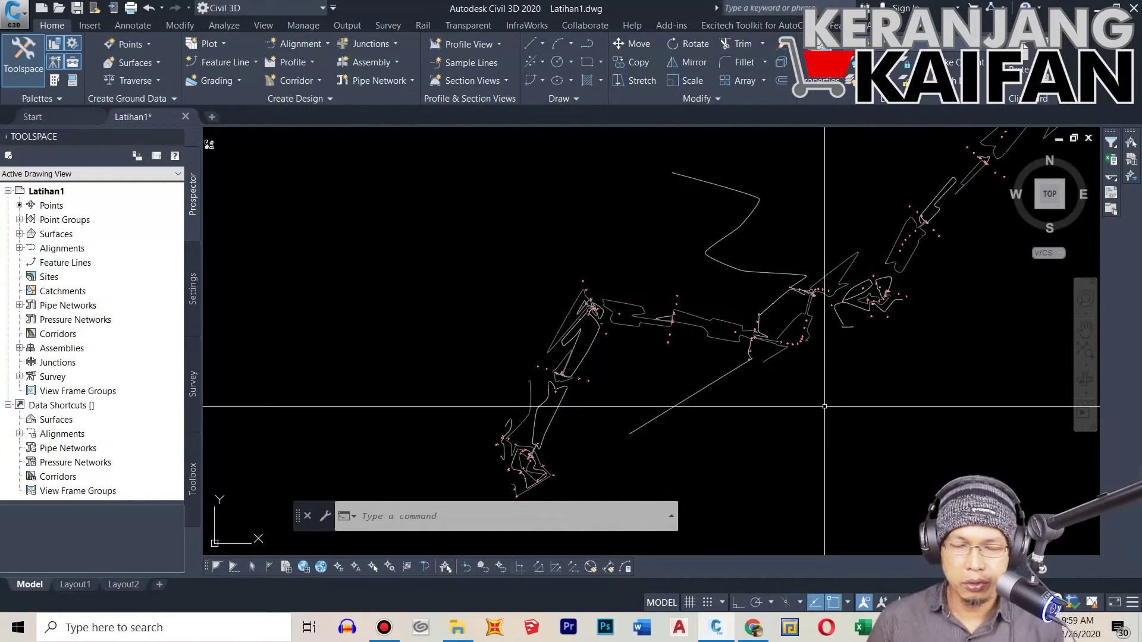
Step: Expand the Latihan1 drawing's point groups and surfaces to inspect the Permukaan Original point group and Surface Latihan
scroll(554, 279, "down", 3)
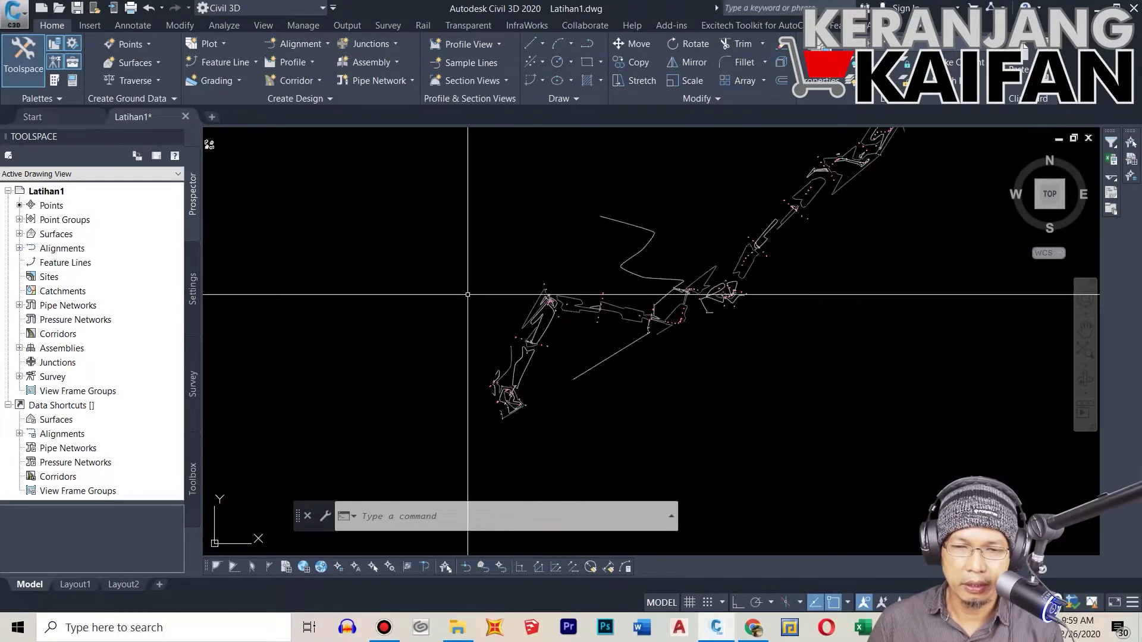
scroll(697, 391, "down", 2)
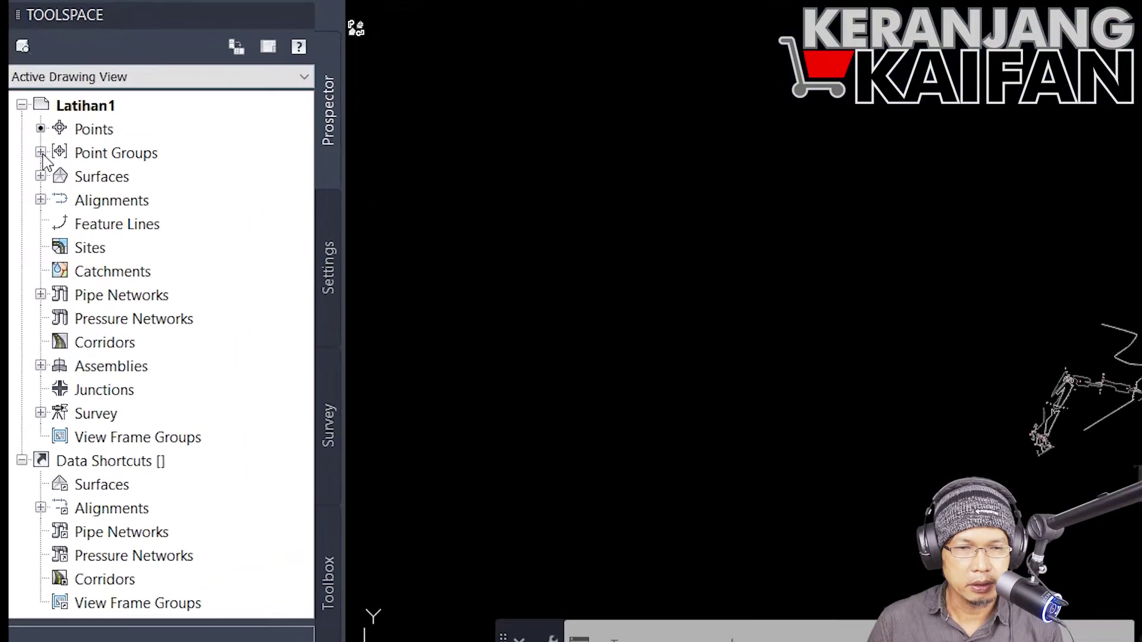
left_click(20, 220)
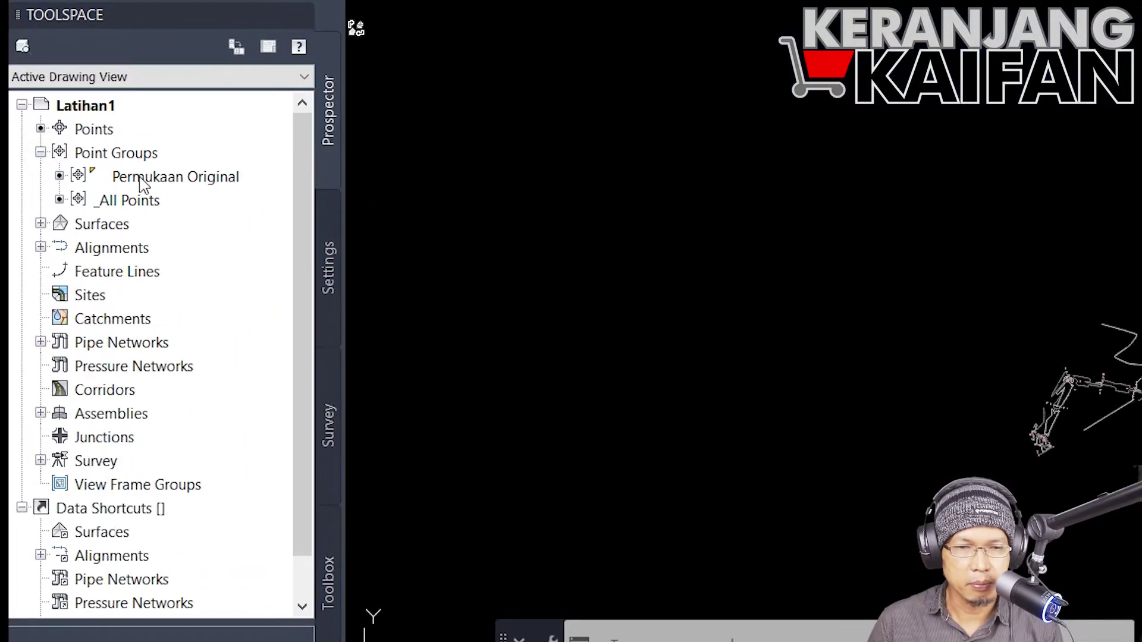
mouse_move(222, 191)
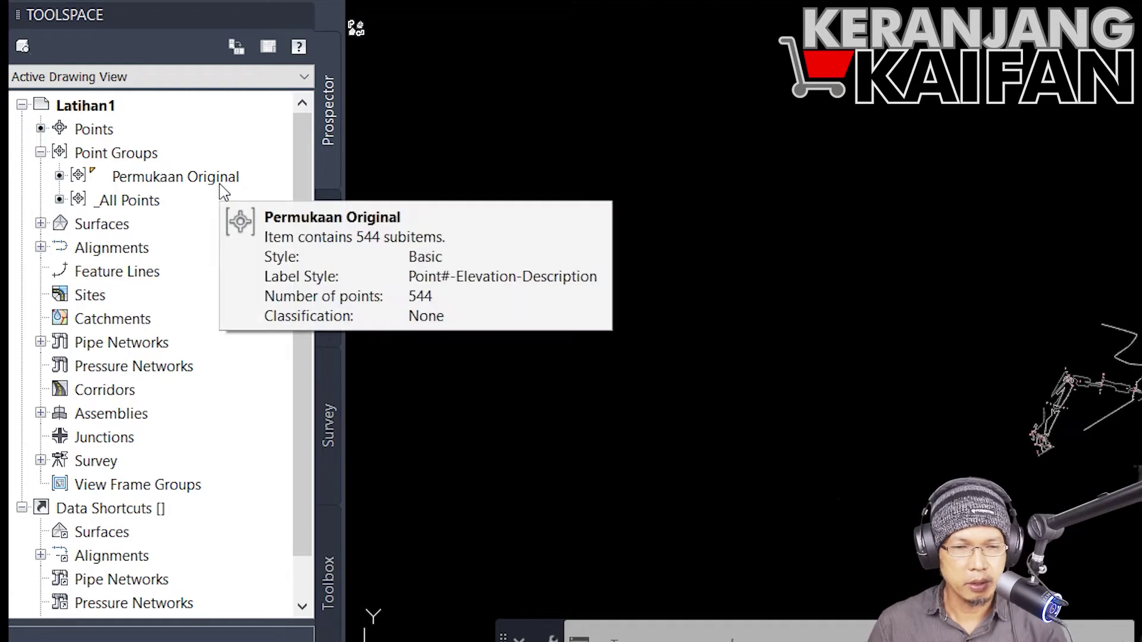
left_click(40, 225)
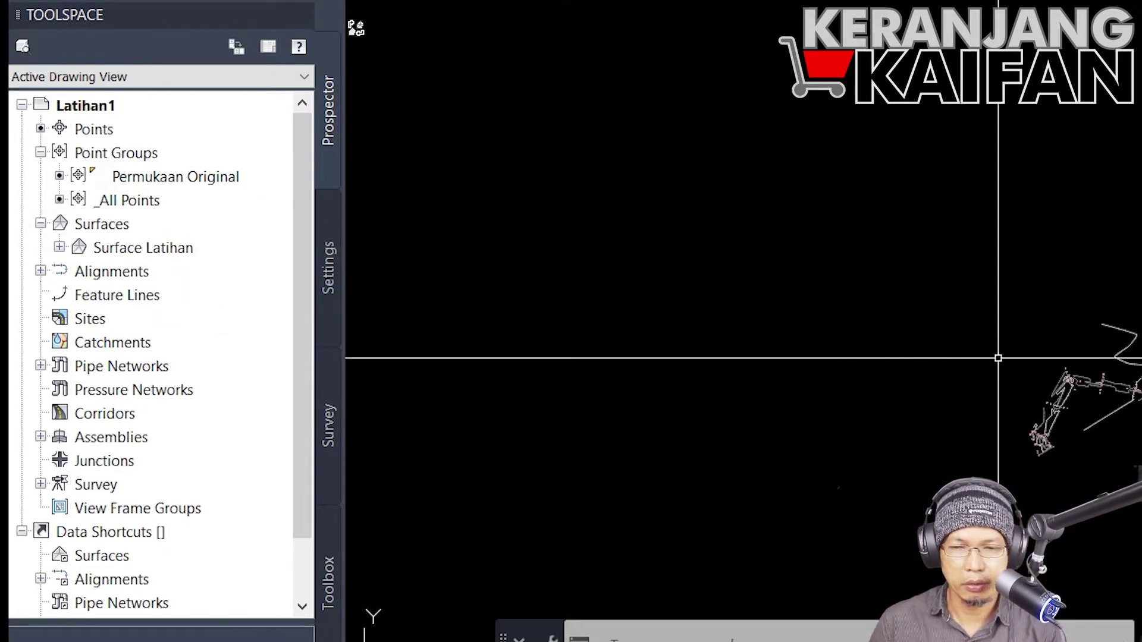
Step: Start a polyline inside the contours at the southwestern end of the surveyed strip
scroll(1050, 256, "up", 5)
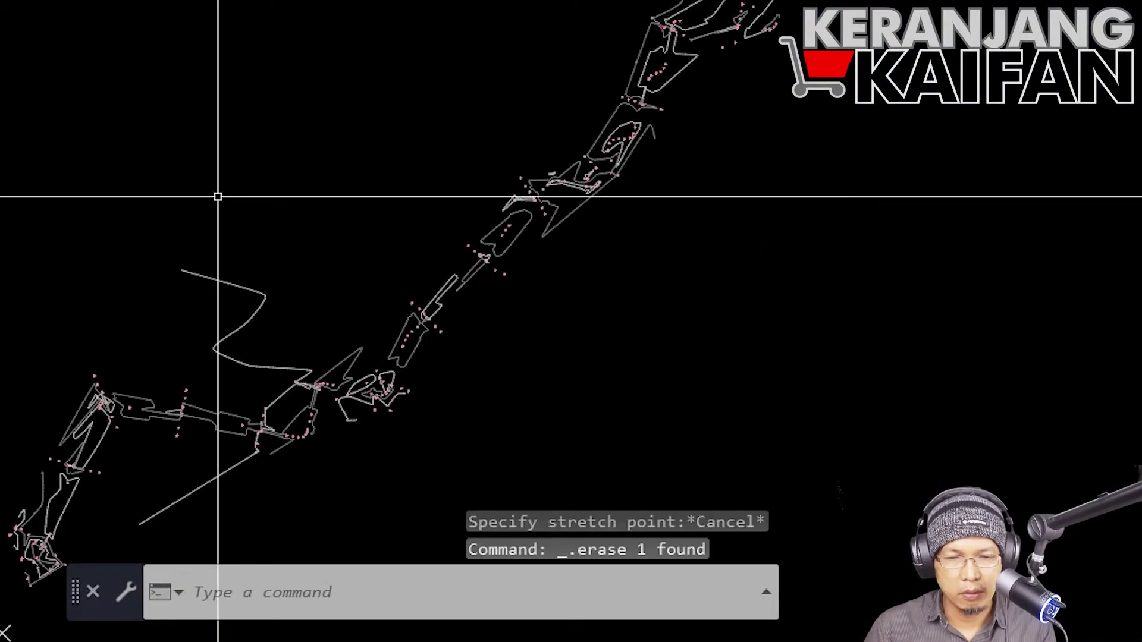
scroll(237, 166, "down", 5)
scroll(157, 304, "up", 3)
scroll(143, 297, "up", 3)
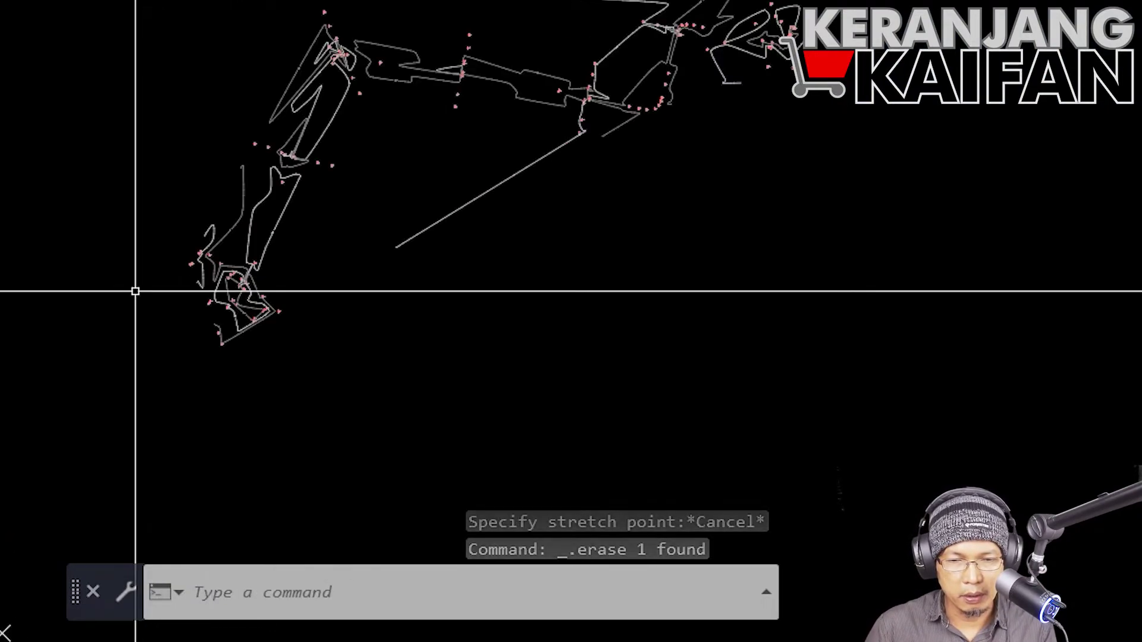
type("p")
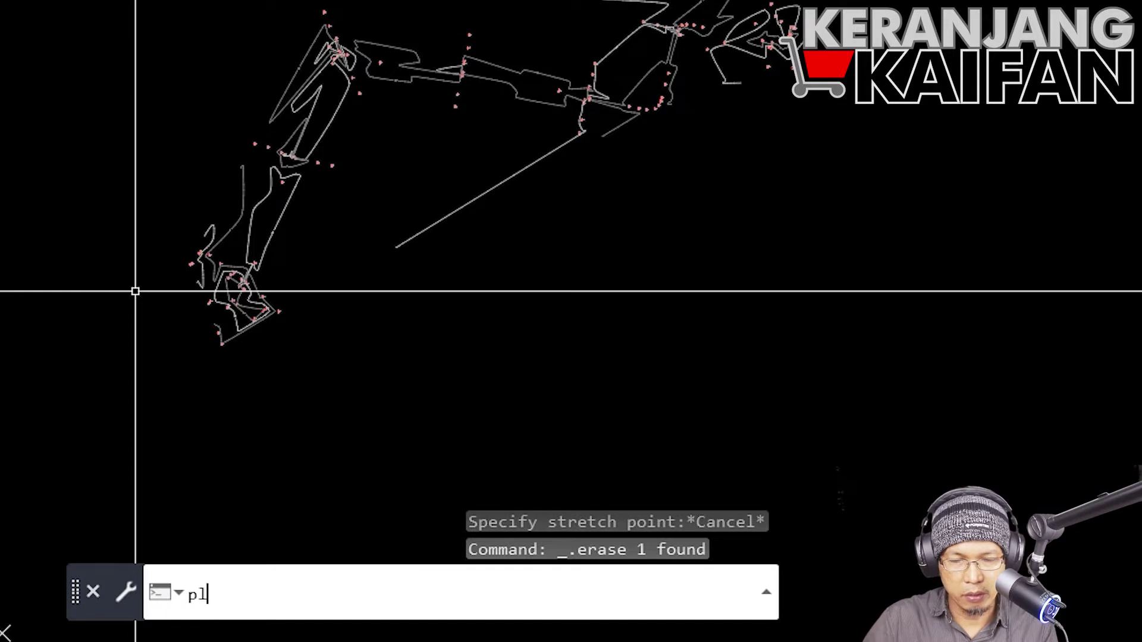
type("l")
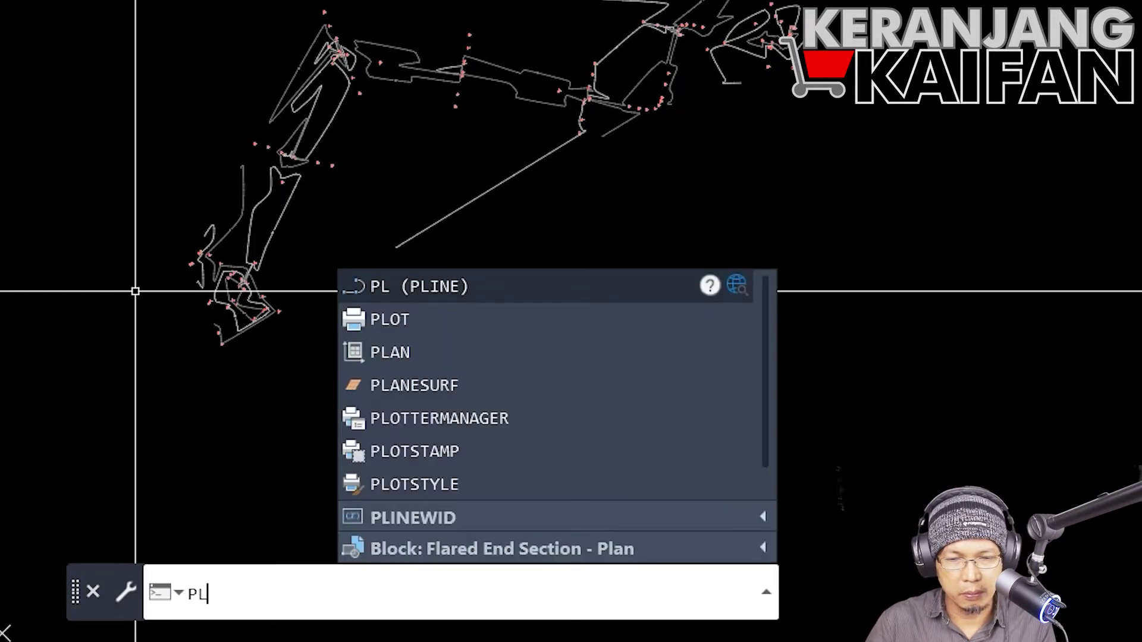
key("Return")
scroll(242, 293, "up", 4)
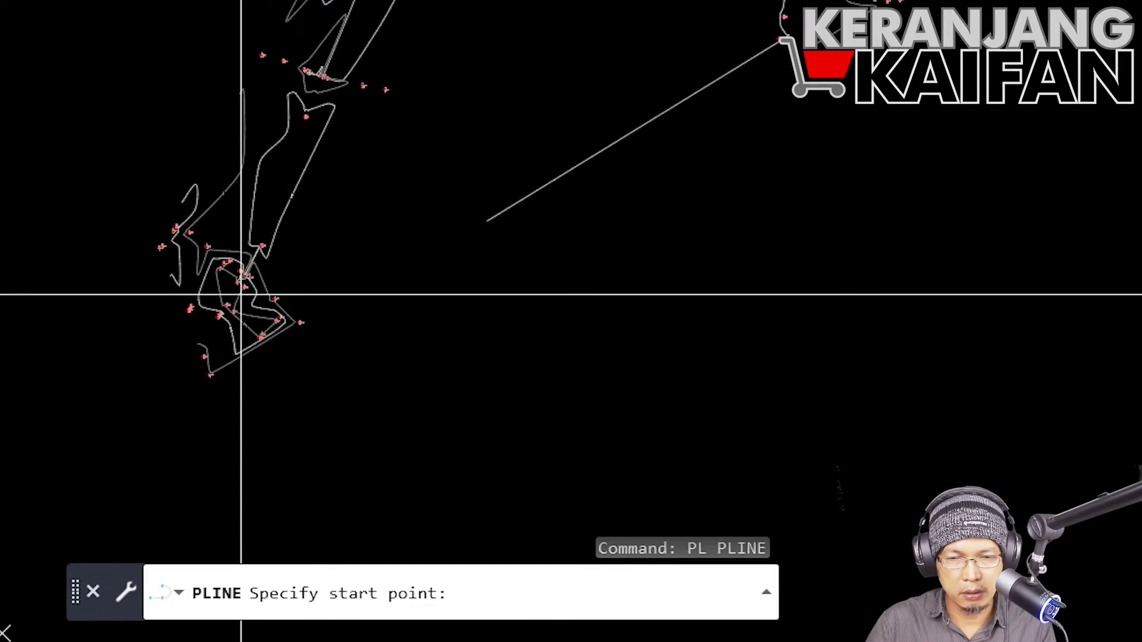
scroll(154, 351, "up", 4)
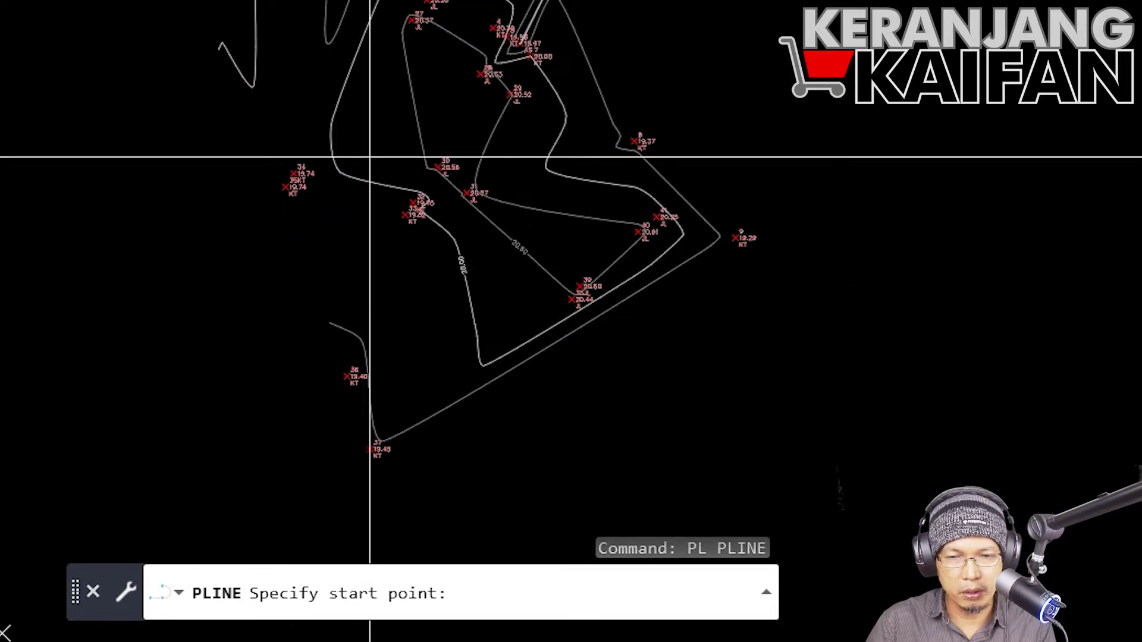
left_click(375, 133)
Step: Extend the polyline northeast to the bend just east of survey points 53 and 54, and east to the corridor's second bend
scroll(377, 276, "down", 6)
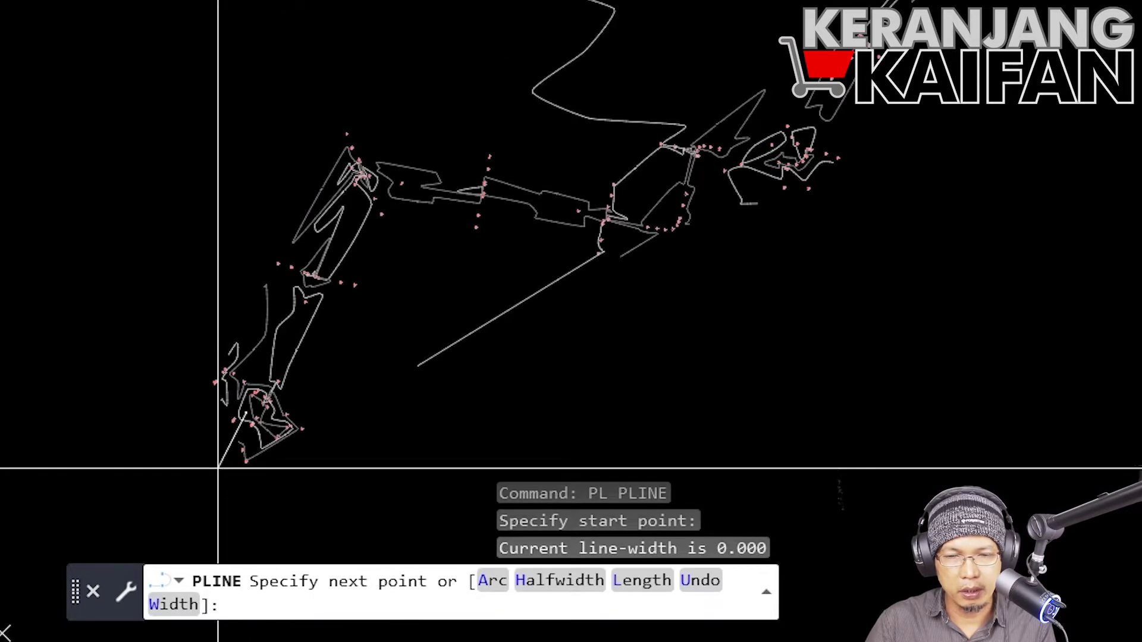
scroll(262, 135, "up", 4)
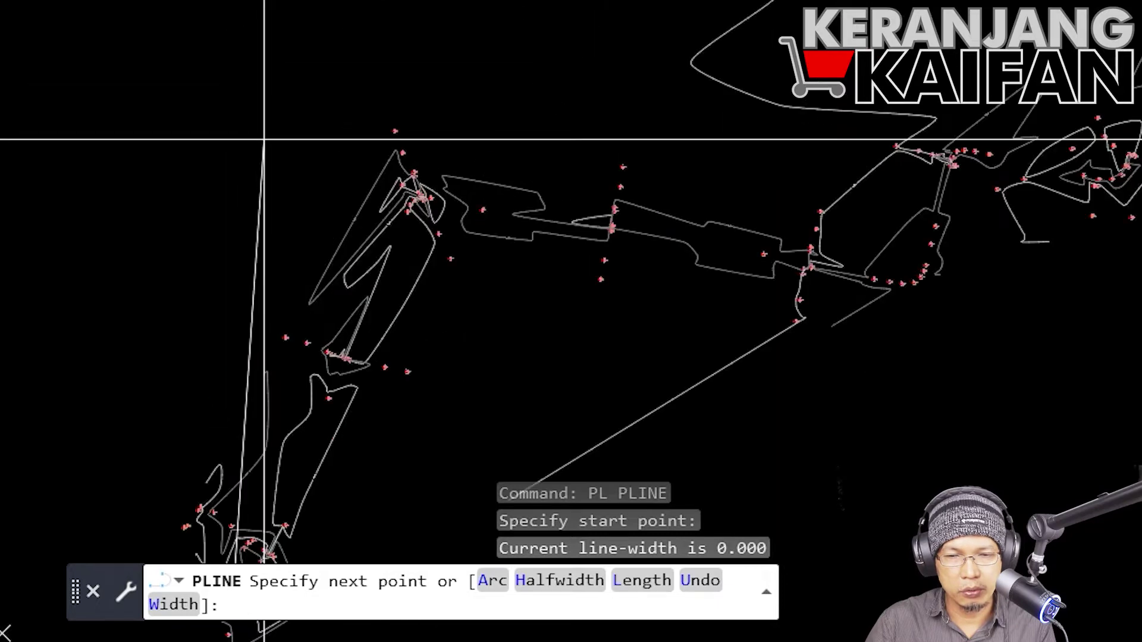
scroll(423, 224, "up", 5)
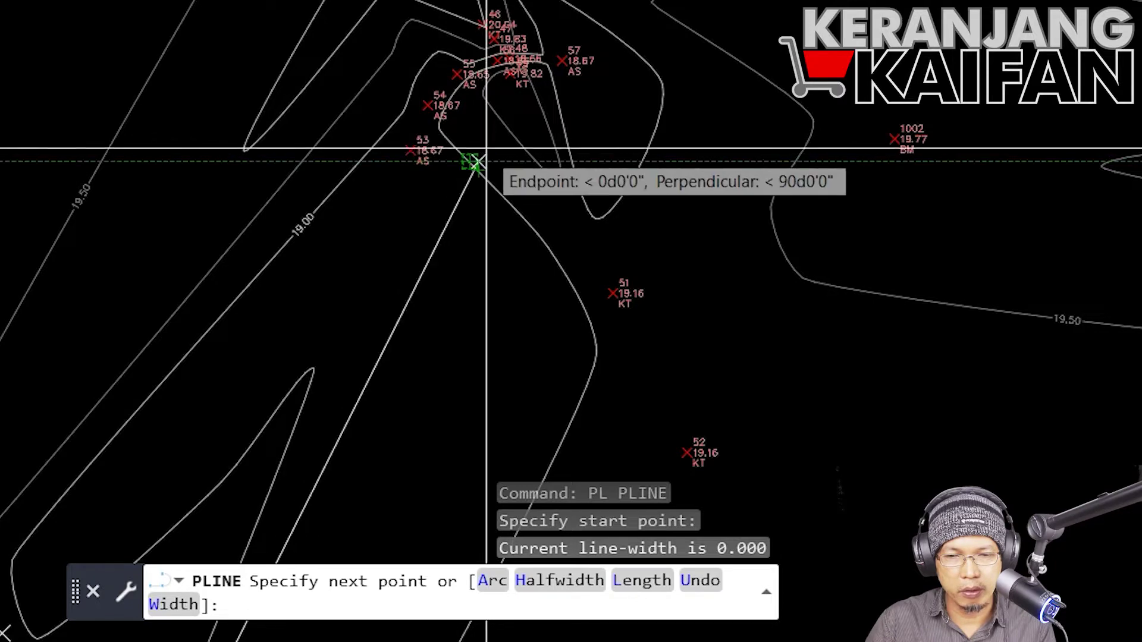
scroll(494, 131, "up", 3)
left_click(486, 124)
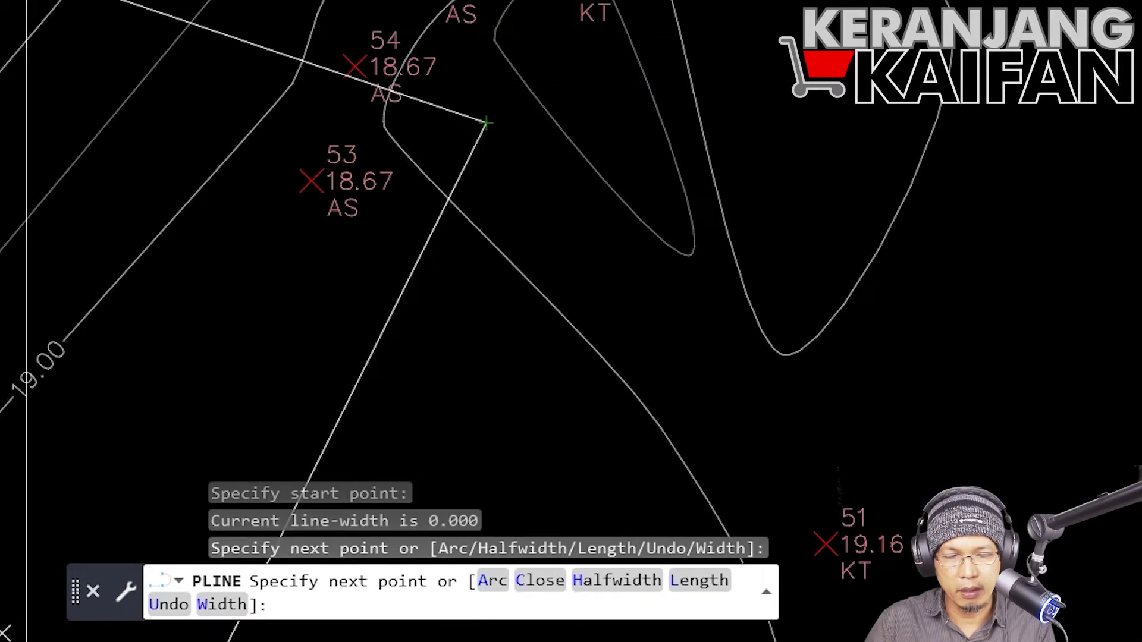
scroll(416, 237, "down", 4)
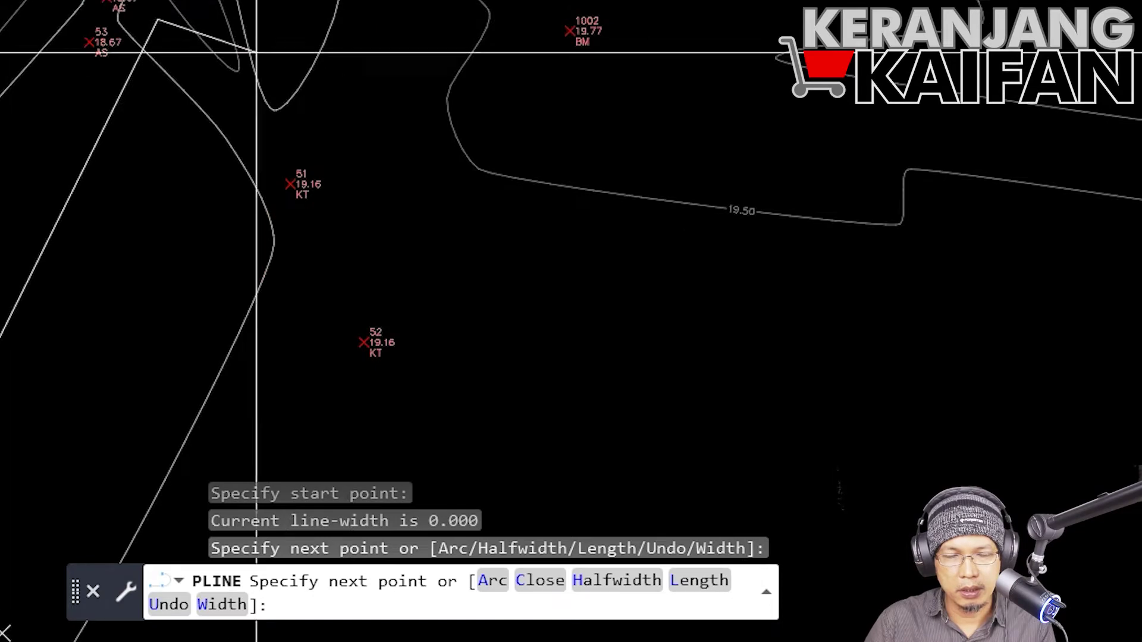
scroll(565, 95, "down", 4)
middle_click_drag(758, 124, 275, 133)
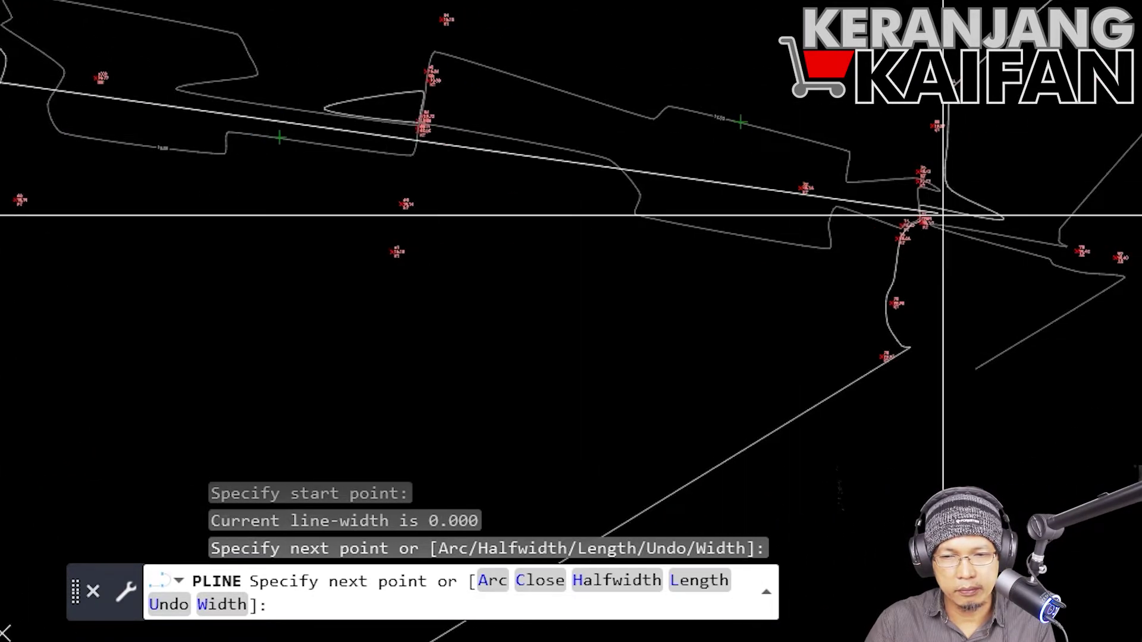
middle_click_drag(1014, 246, 847, 261)
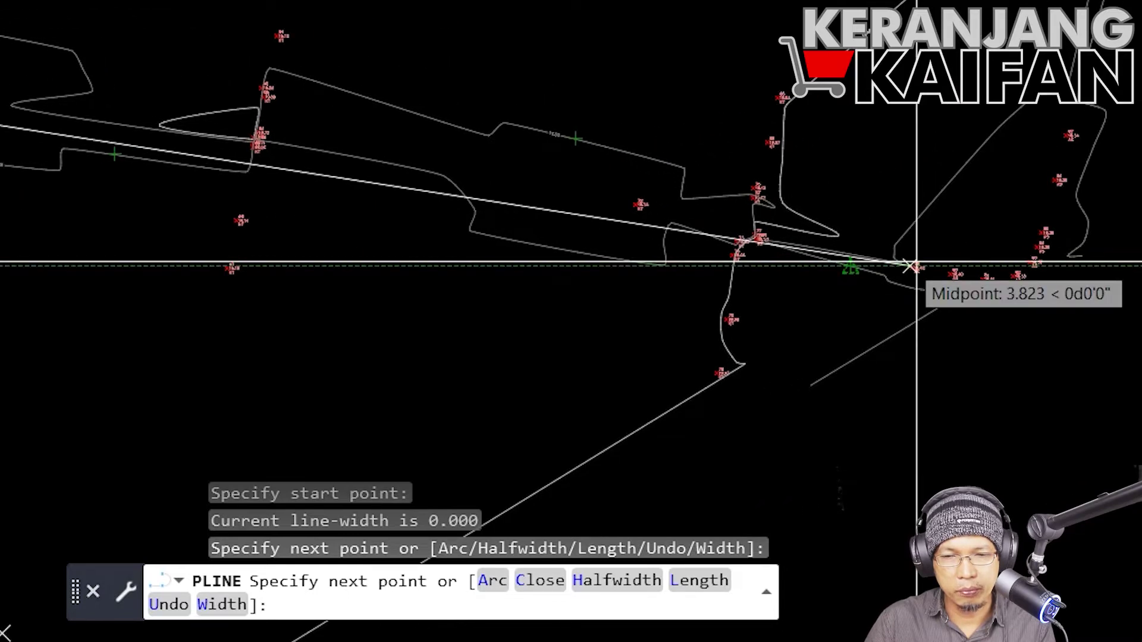
left_click(968, 246)
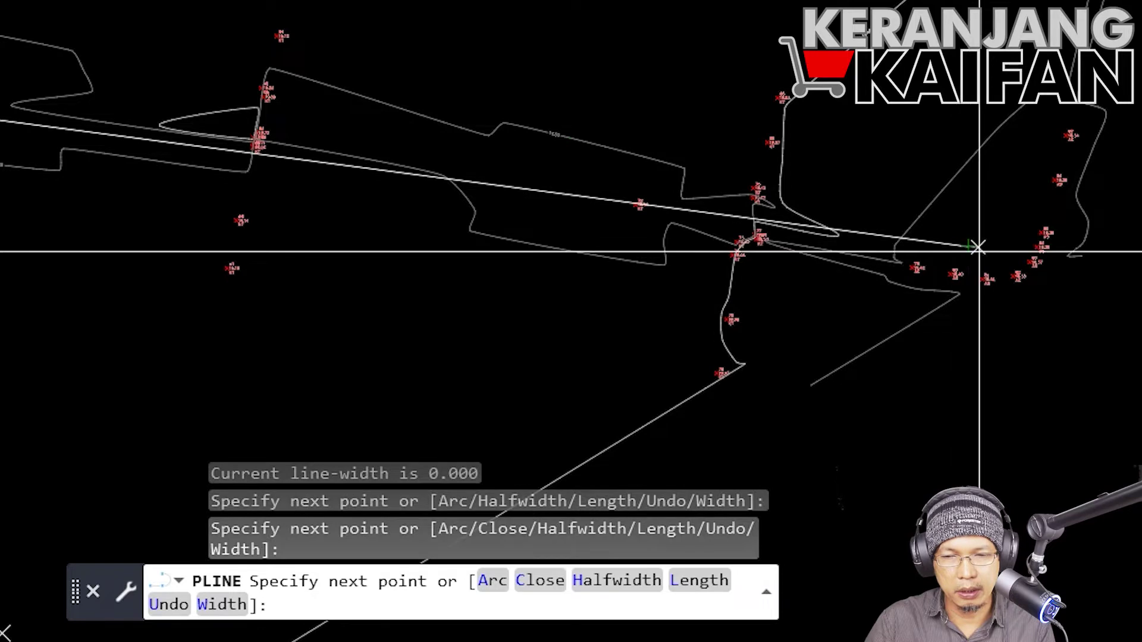
Step: Extend the polyline northeast along the survey points with one long final segment and finish it
middle_click_drag(1028, 152, 683, 472)
mouse_move(907, 239)
middle_mouse_down()
mouse_move(588, 303)
mouse_move(290, 420)
mouse_move(421, 250)
middle_mouse_up()
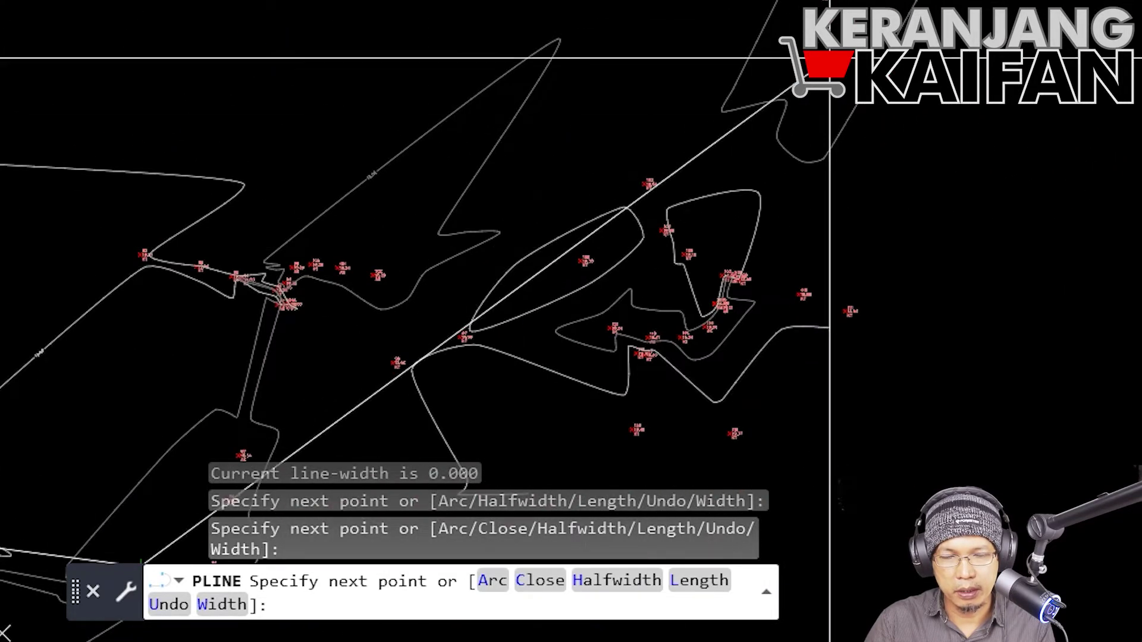
middle_click_drag(828, 59, 178, 641)
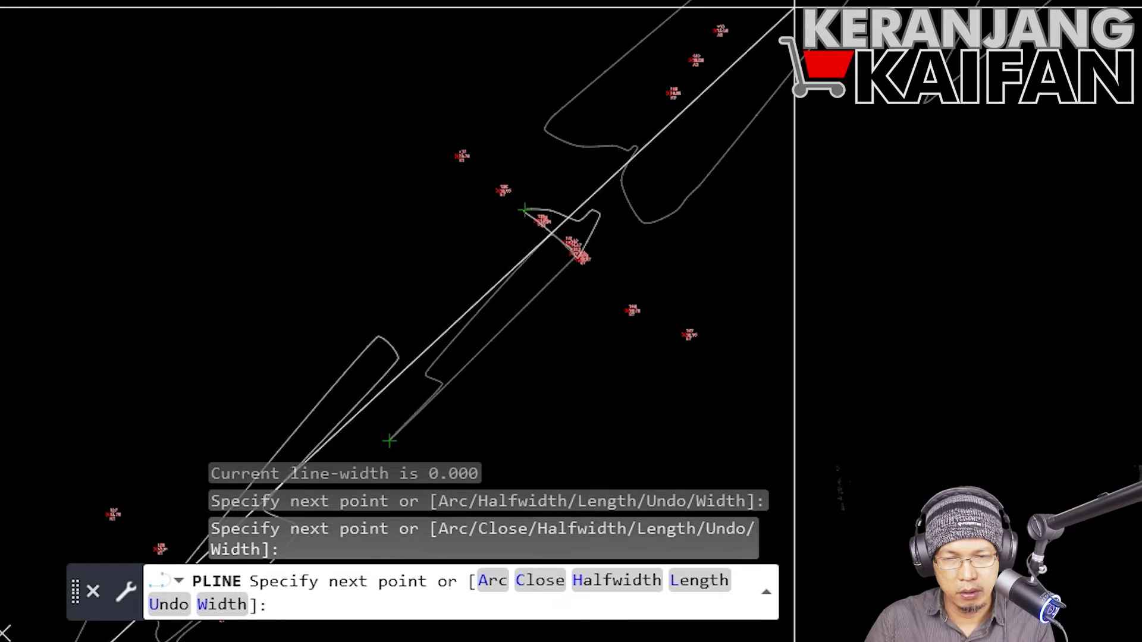
left_click(390, 440)
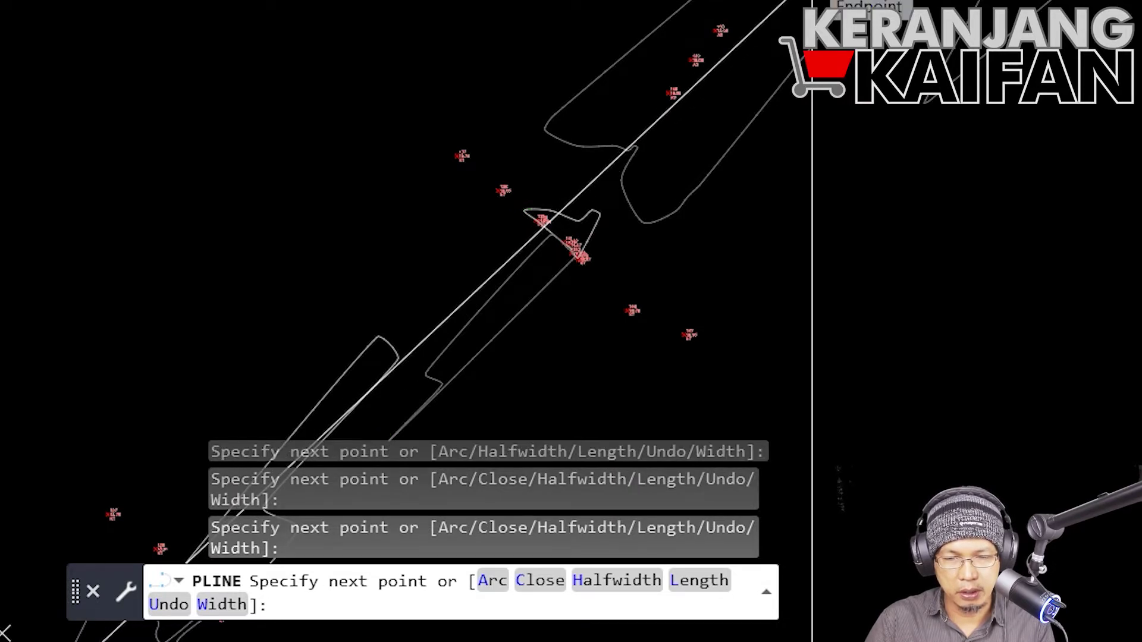
key("Return")
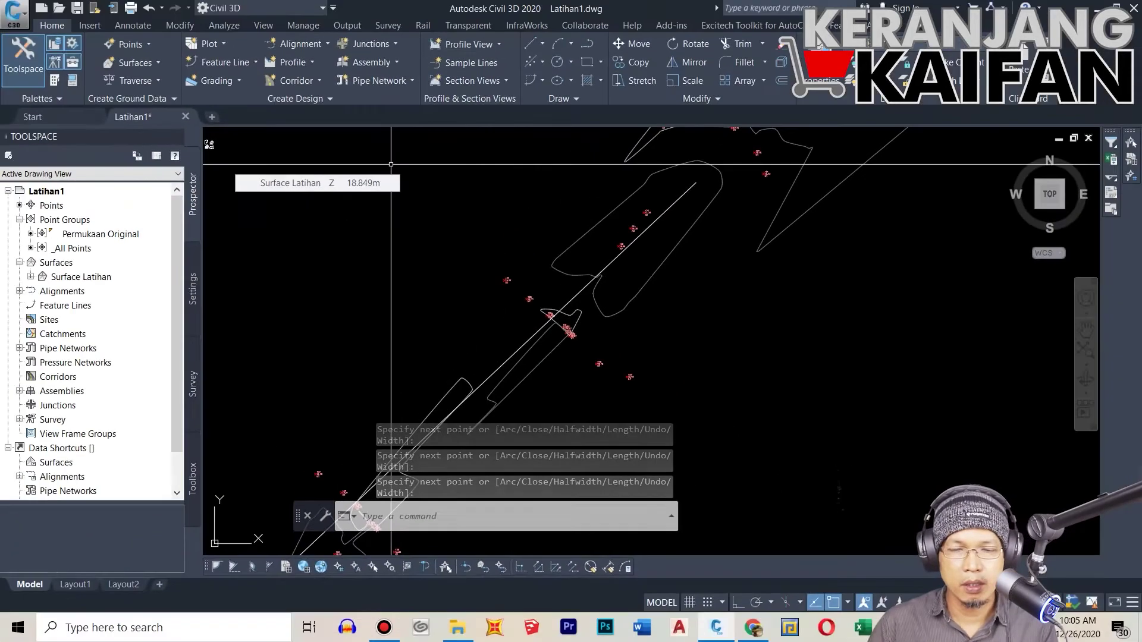
scroll(430, 196, "down", 5)
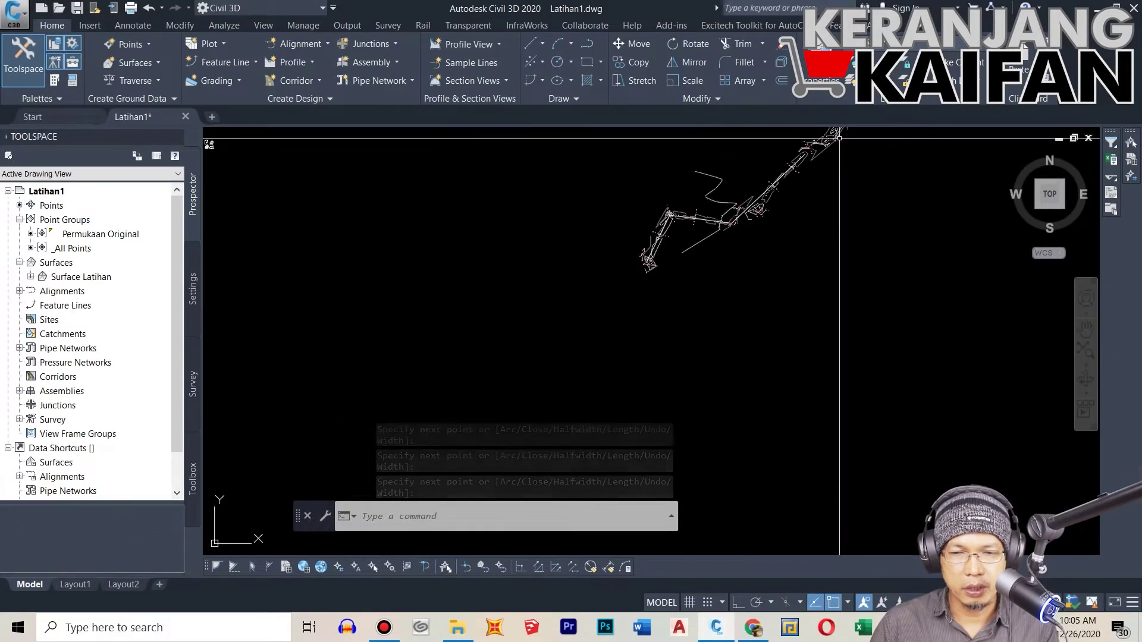
scroll(706, 207, "up", 4)
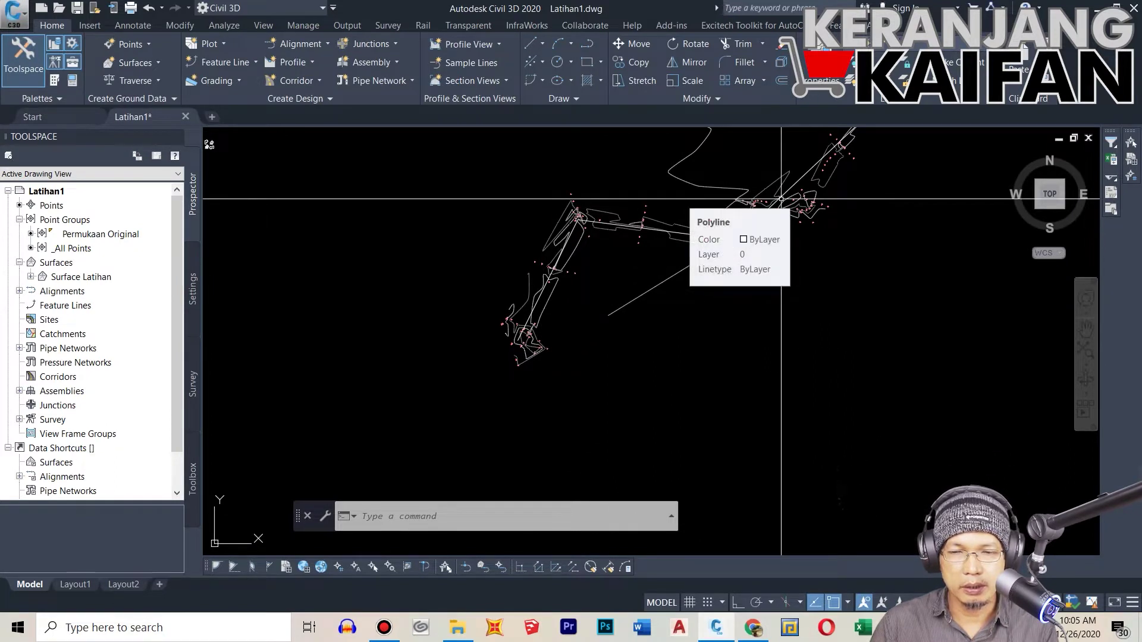
scroll(589, 211, "up", 5)
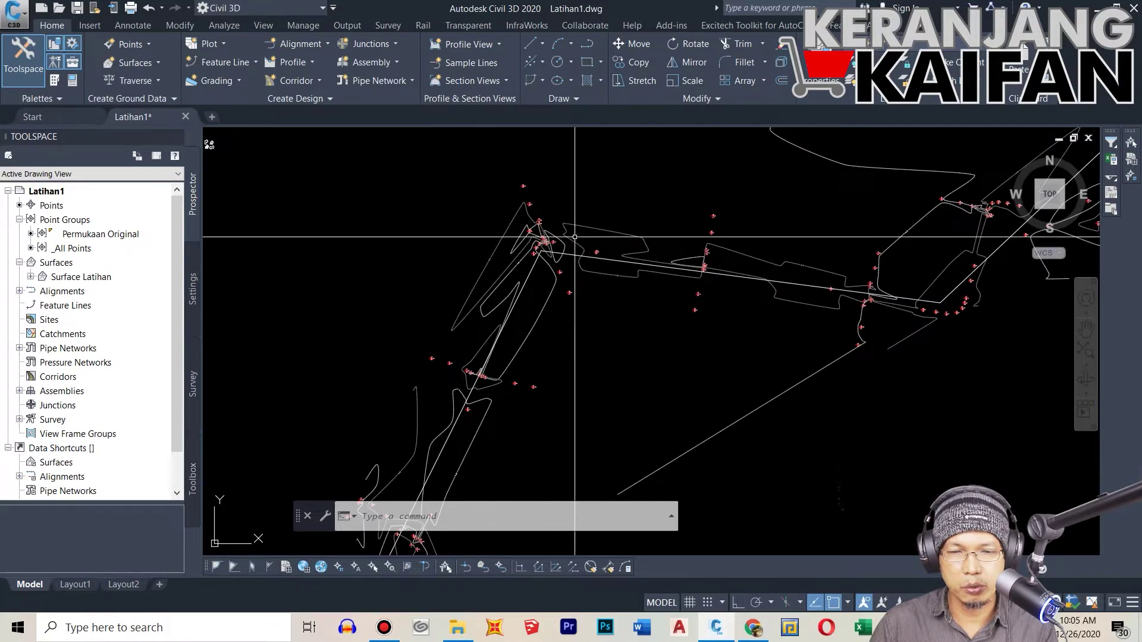
scroll(554, 267, "down", 3)
scroll(624, 238, "up", 3)
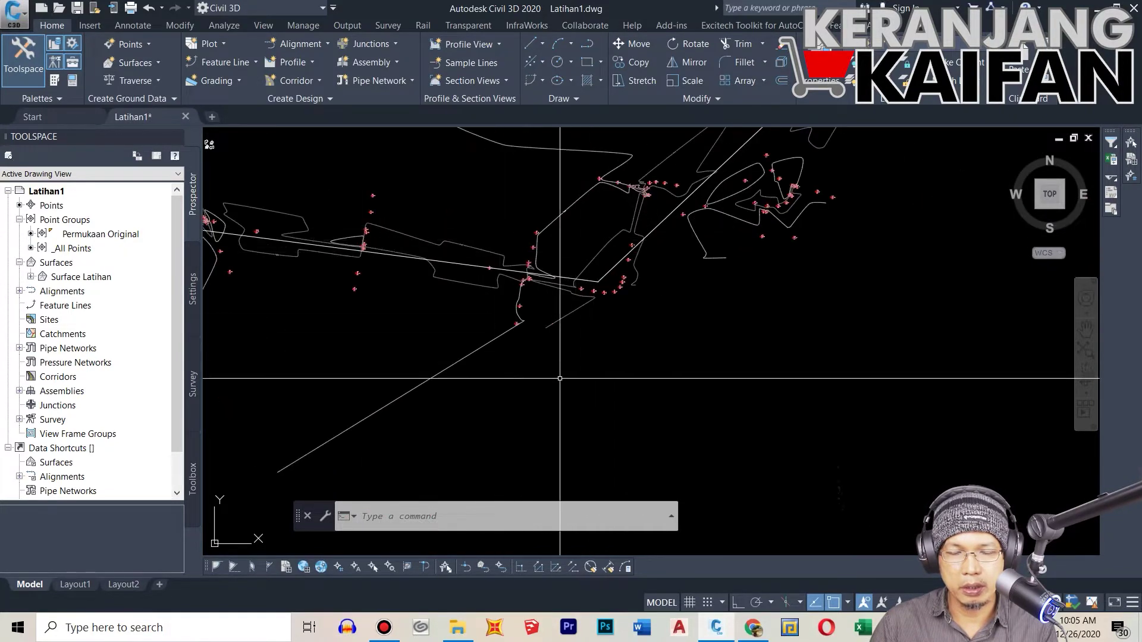
scroll(625, 225, "down", 3)
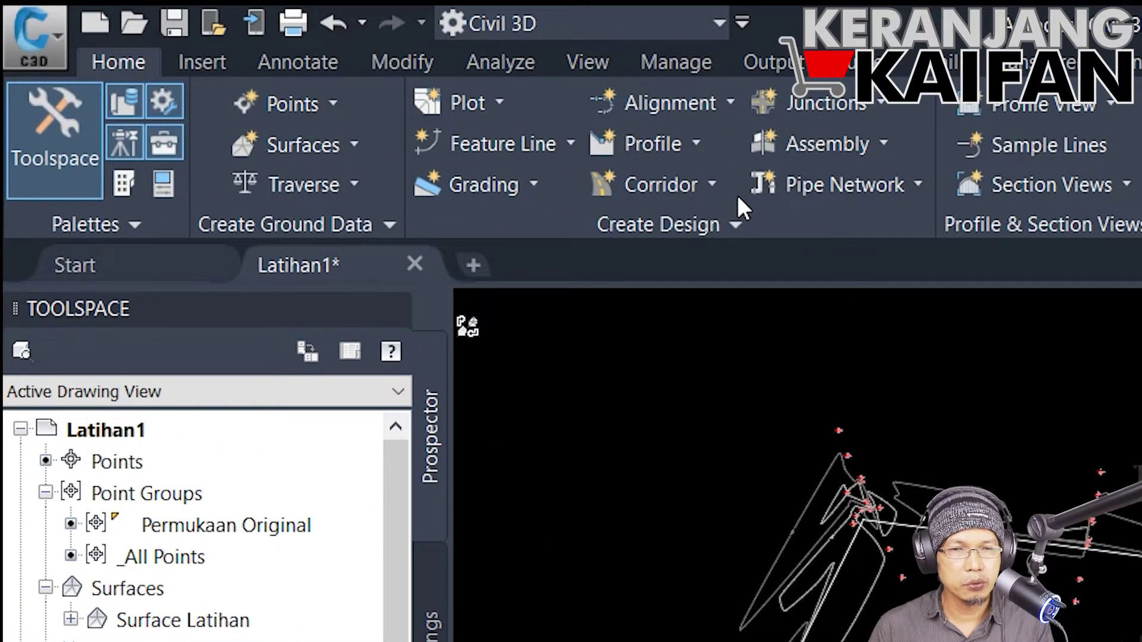
Step: Start creating an alignment from objects and select the route polyline near its southwestern end as the source
left_click(729, 105)
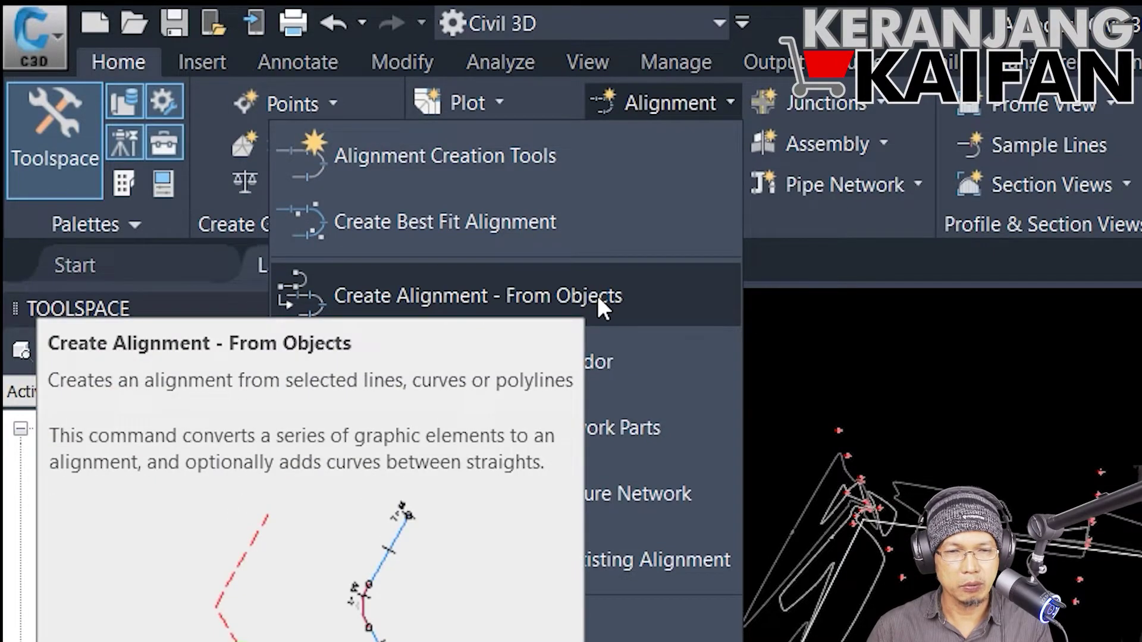
left_click(597, 295)
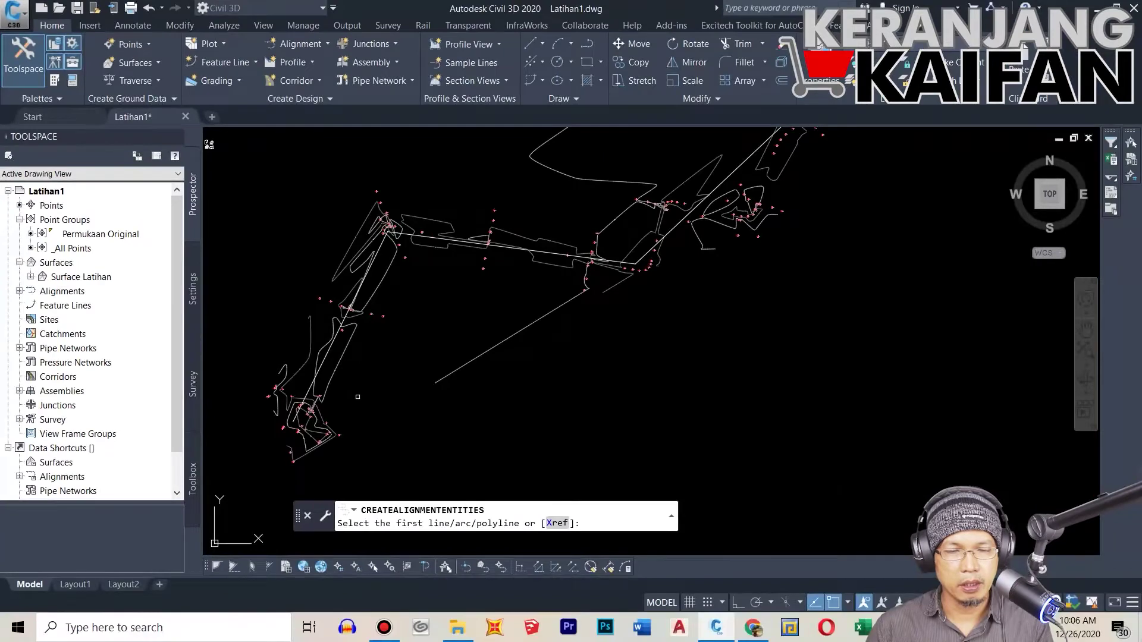
scroll(375, 332, "down", 2)
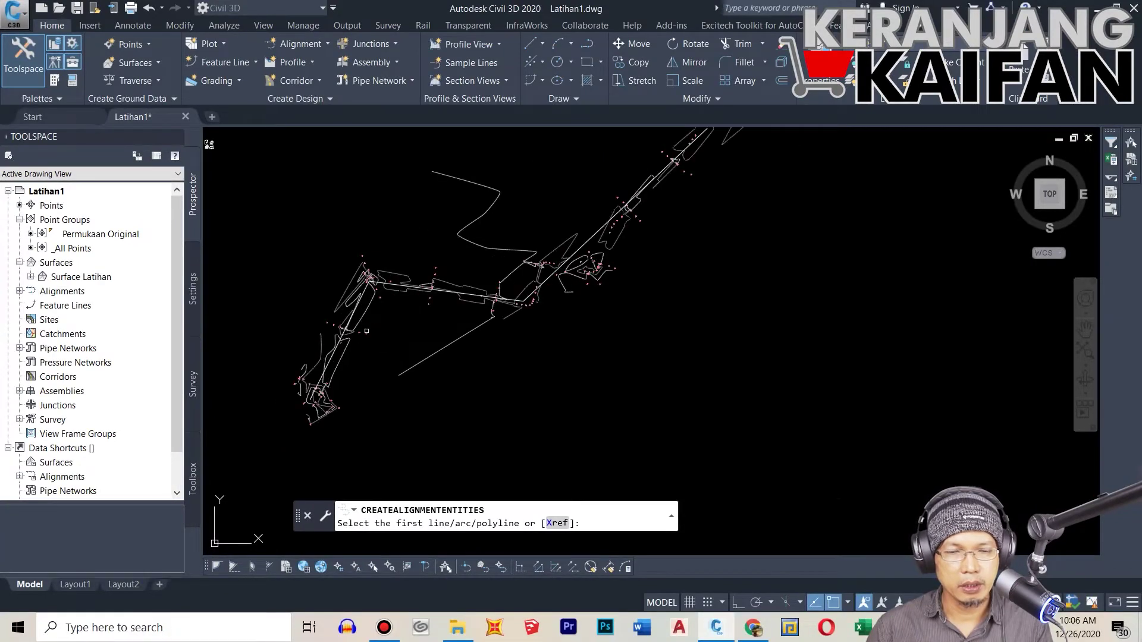
scroll(349, 357, "up", 4)
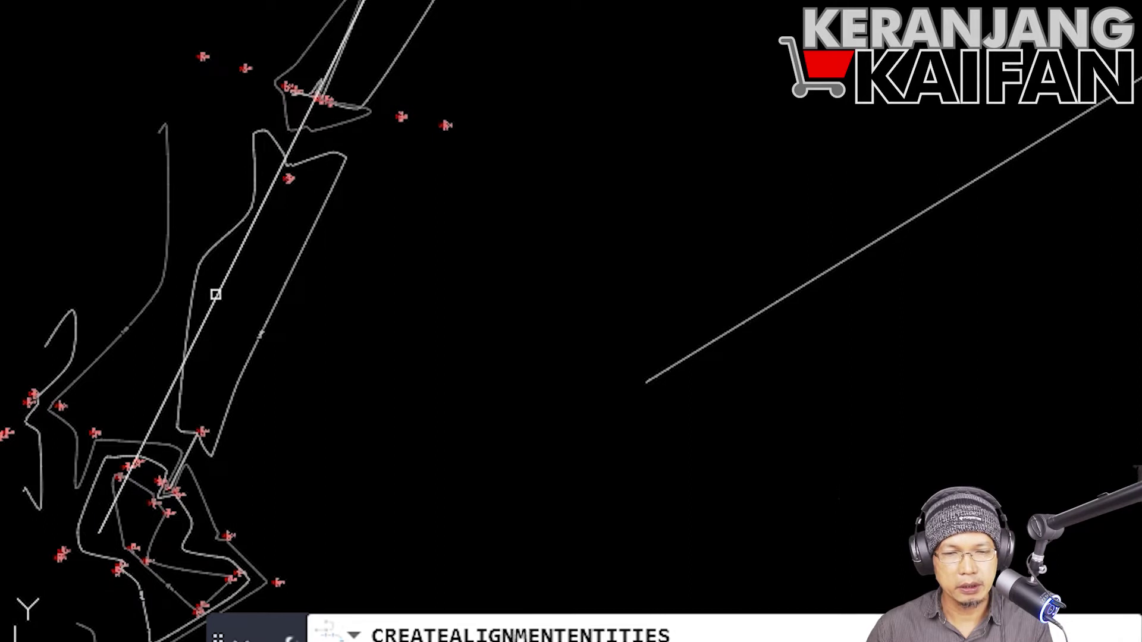
key("Return")
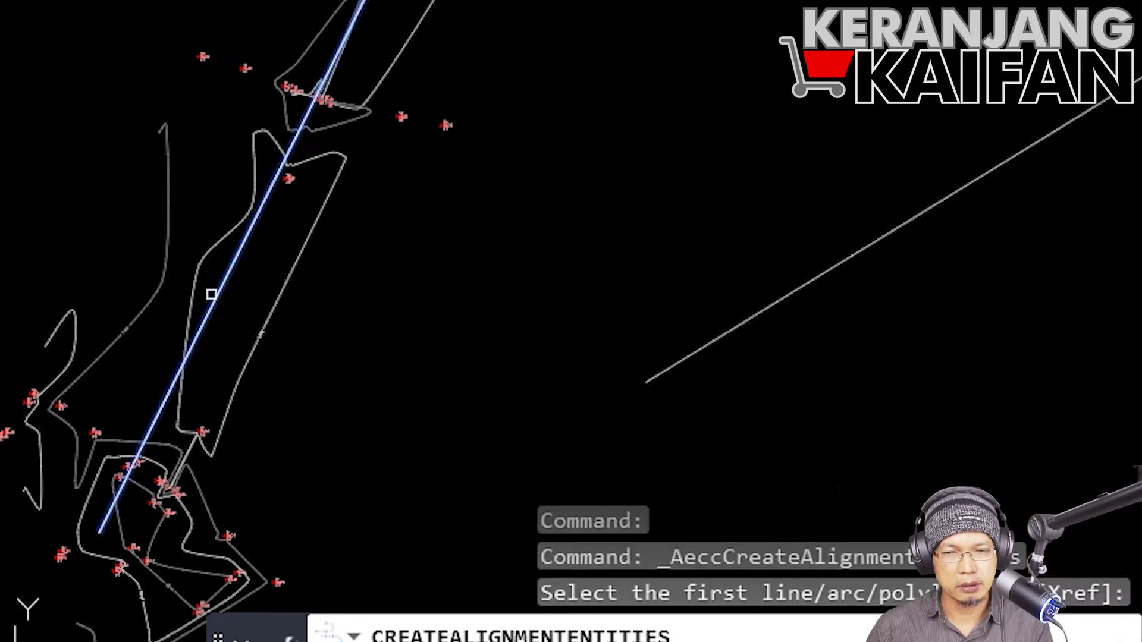
left_click(211, 294)
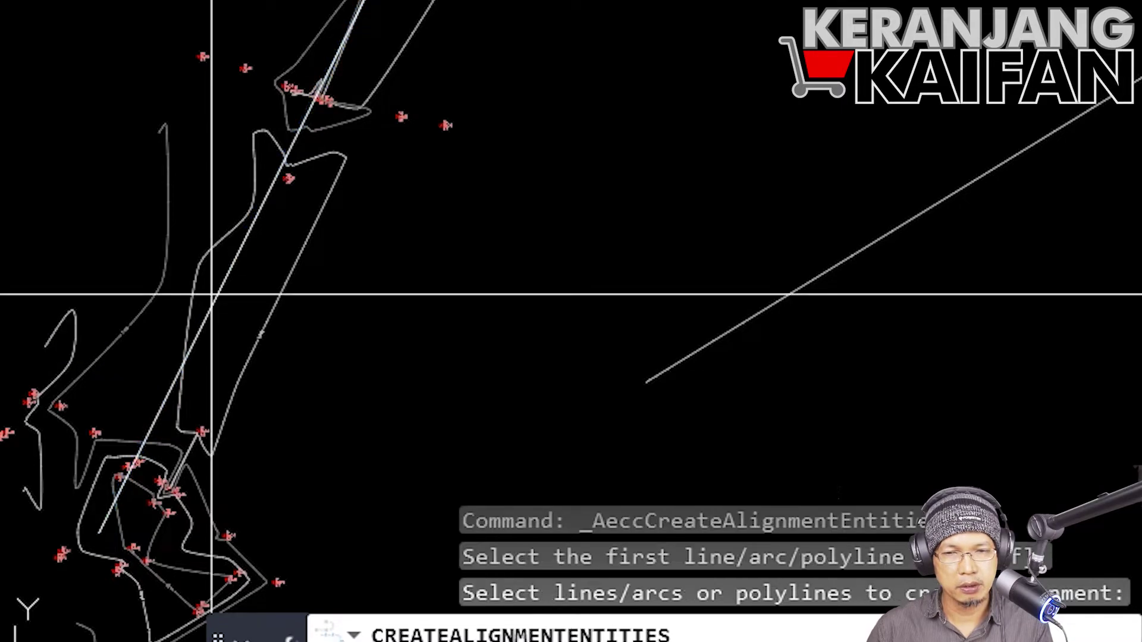
key("Return")
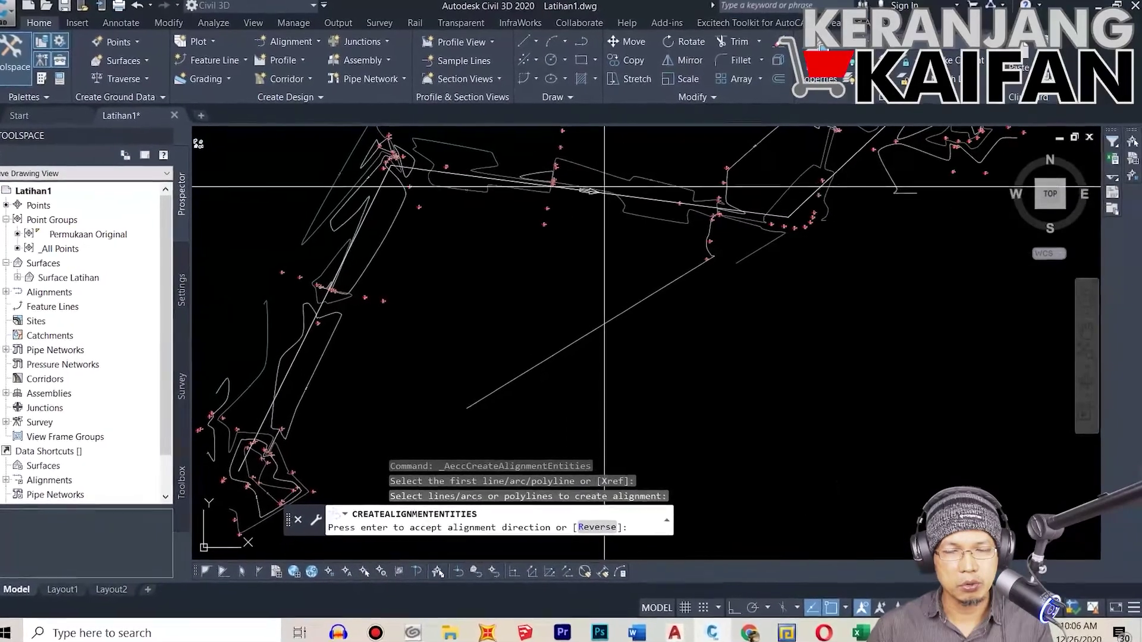
Step: Check the direction arrow along the route and accept the alignment direction running from the southwestern end to the northeast
scroll(604, 186, "up", 5)
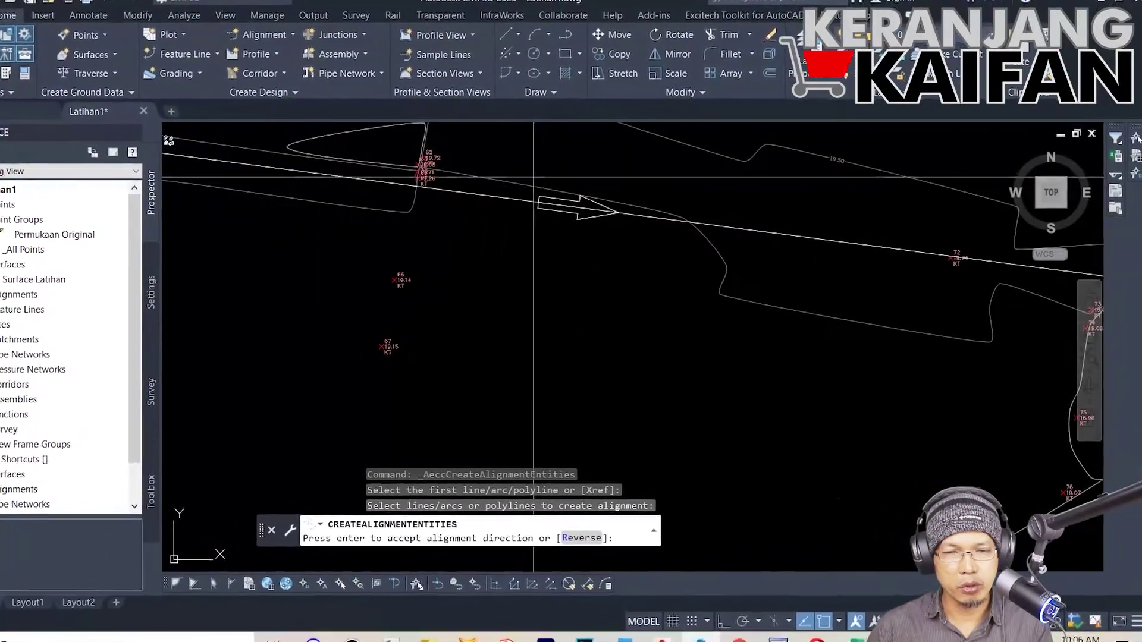
scroll(537, 188, "down", 3)
scroll(562, 194, "down", 2)
scroll(548, 193, "down", 4)
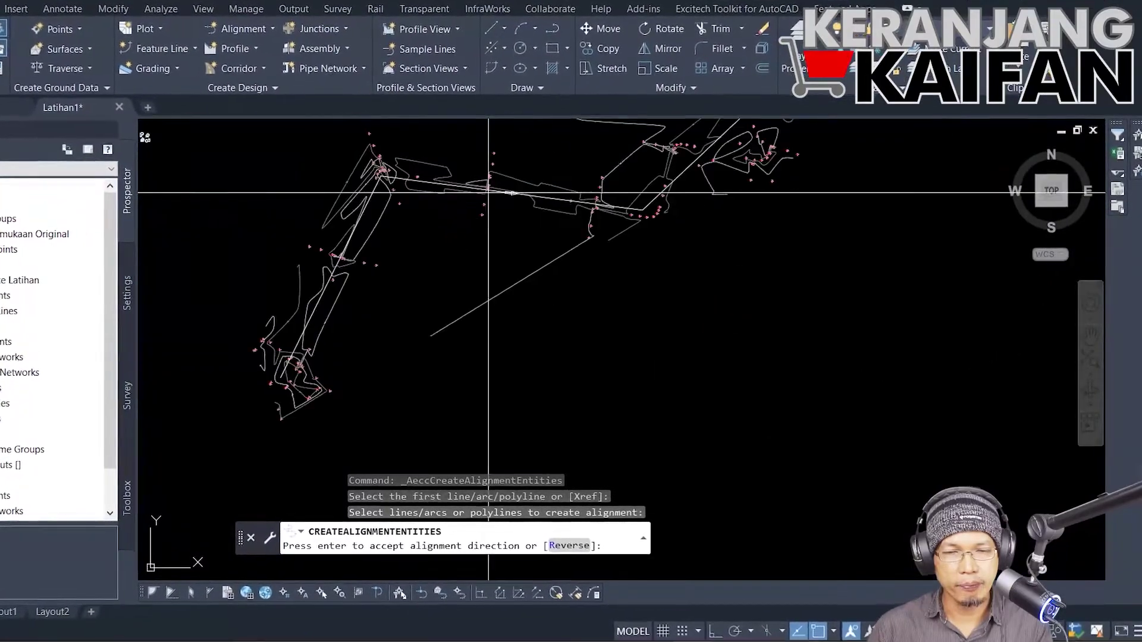
scroll(301, 356, "up", 2)
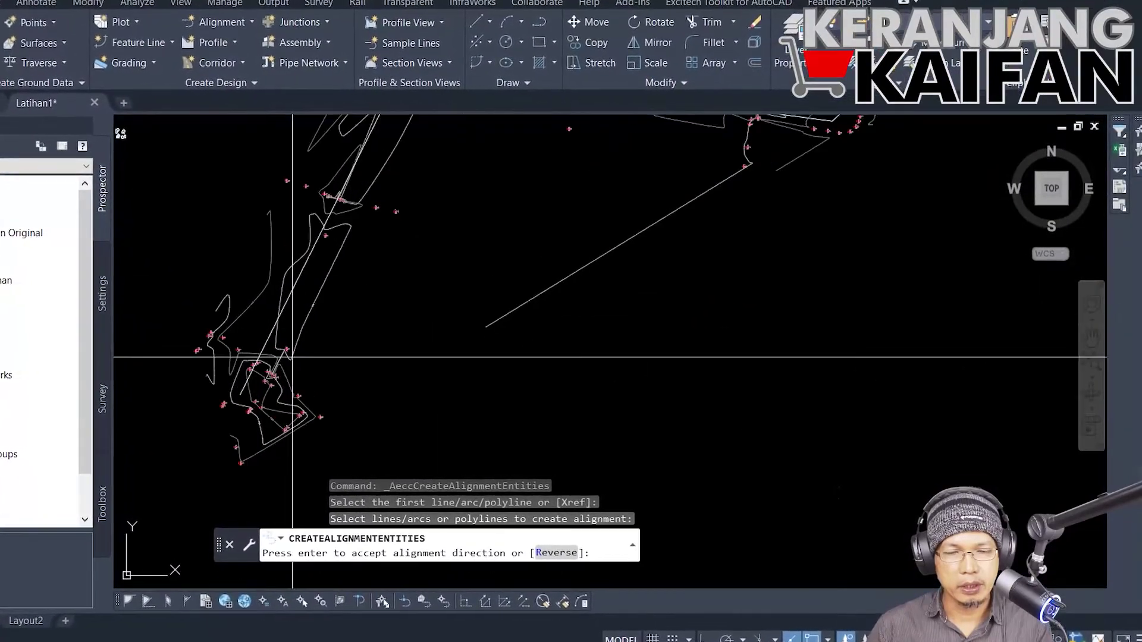
scroll(243, 403, "down", 2)
middle_click_drag(514, 254, 329, 497)
scroll(586, 237, "down", 5)
scroll(595, 217, "up", 4)
scroll(476, 247, "up", 5)
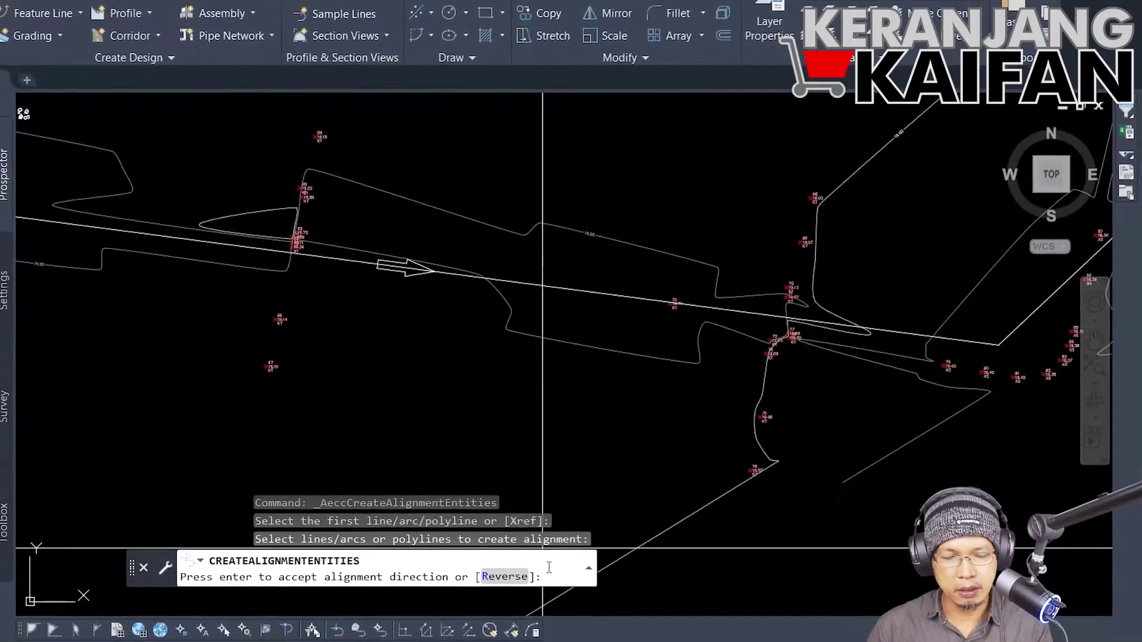
type("r")
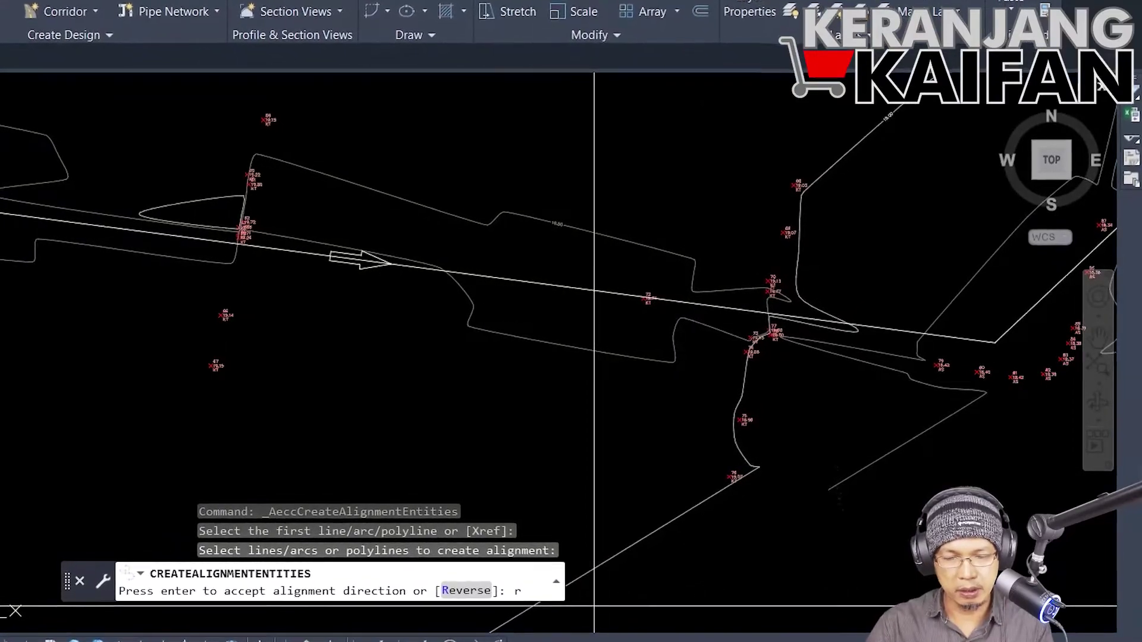
key("BackSpace")
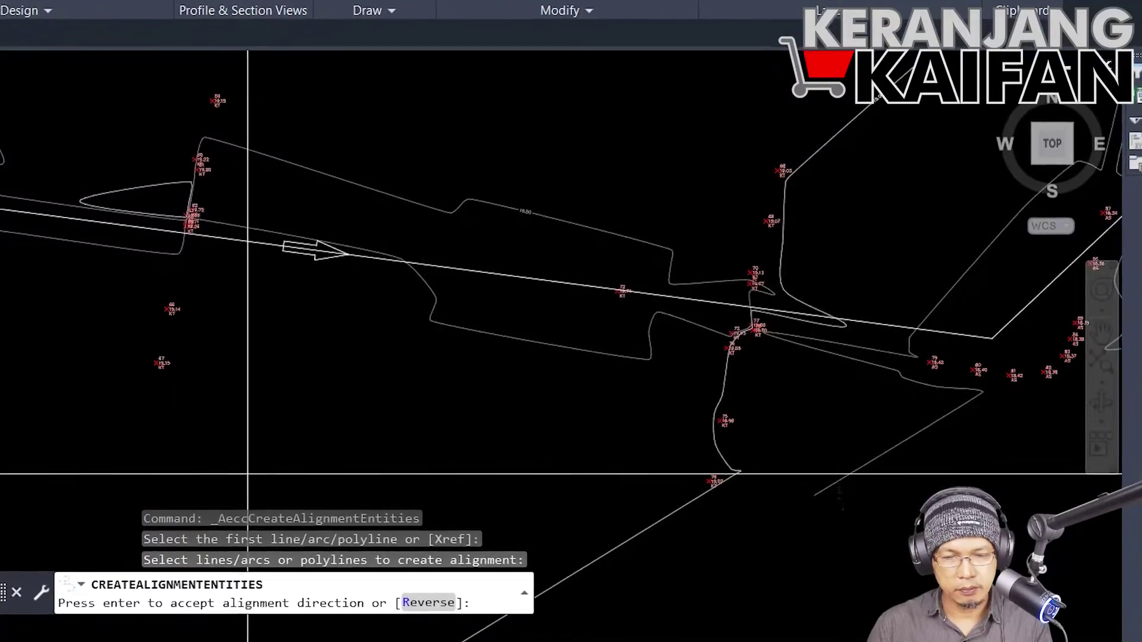
key("Return")
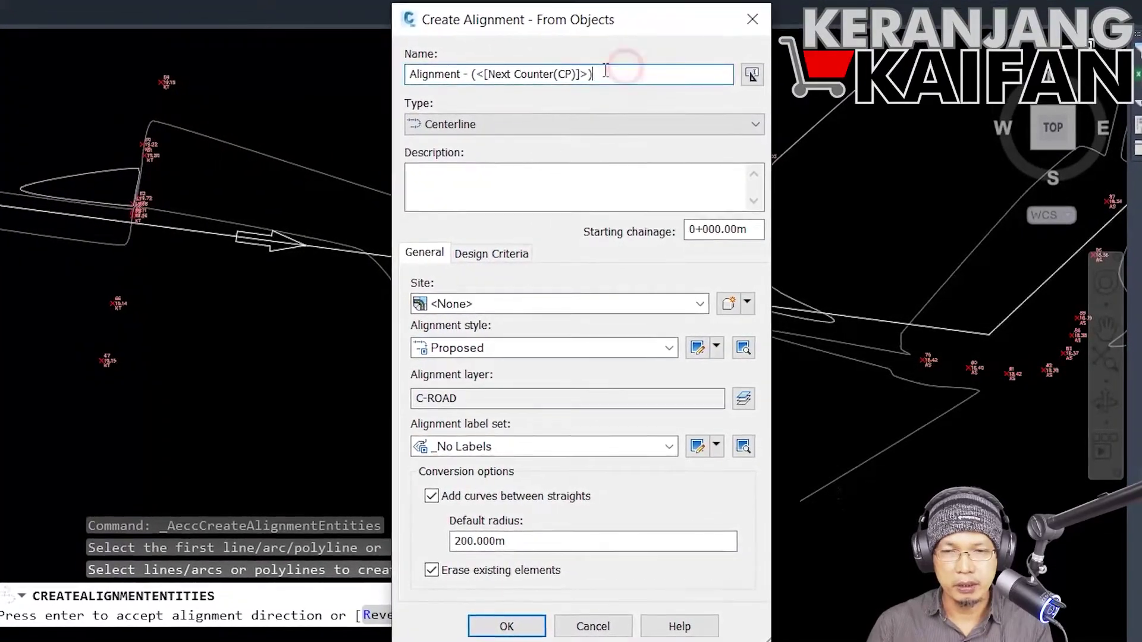
Step: Name the new alignment "Alignment - Latihan"
left_click_drag(654, 72, 465, 99)
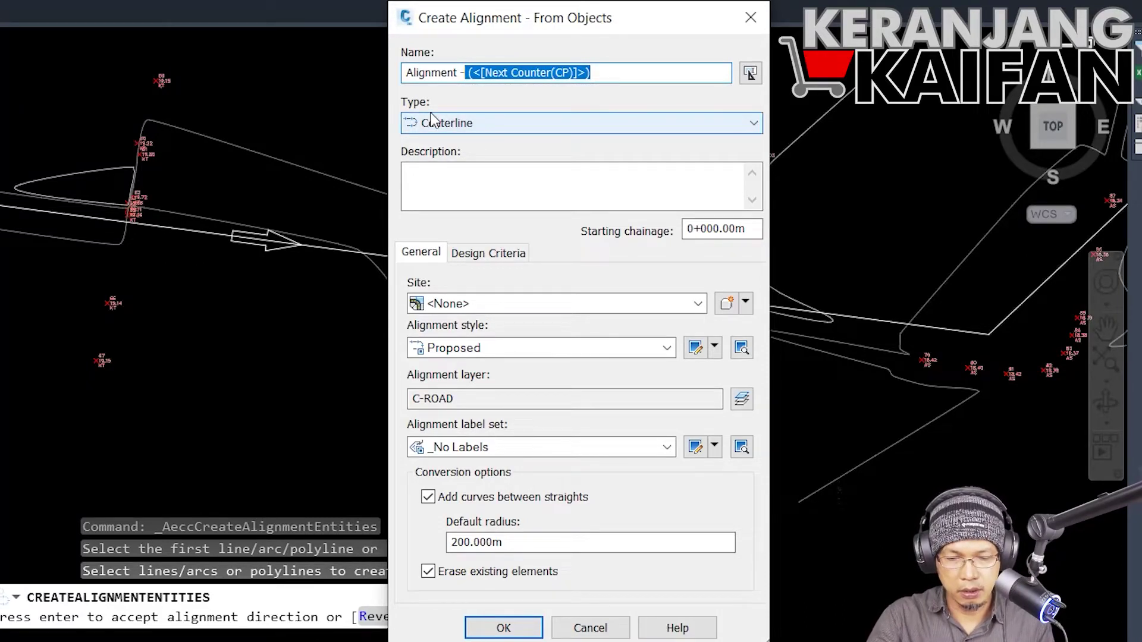
type("Latiha")
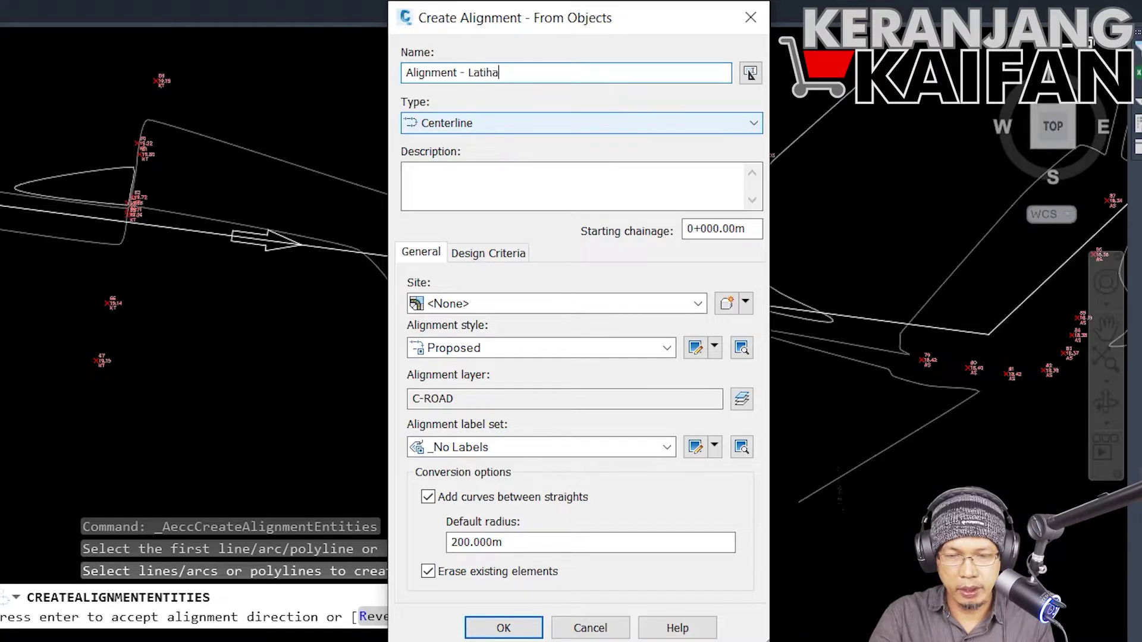
type("n")
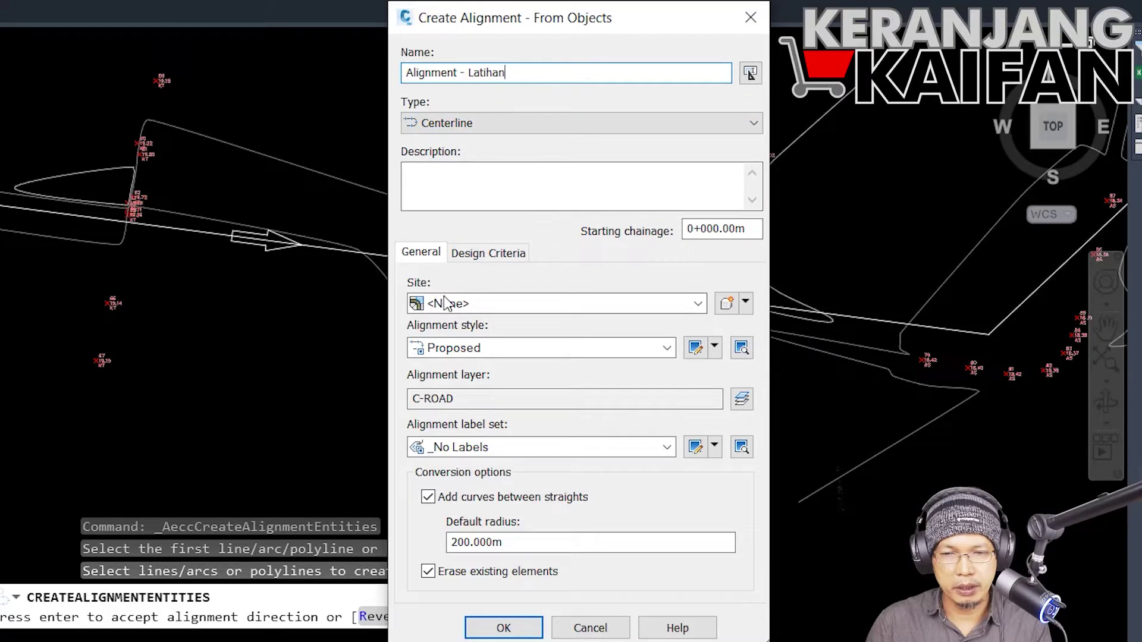
Step: Use site <None>, the Proposed alignment style and the All Labels label set for the alignment
left_click(527, 305)
left_click(527, 305)
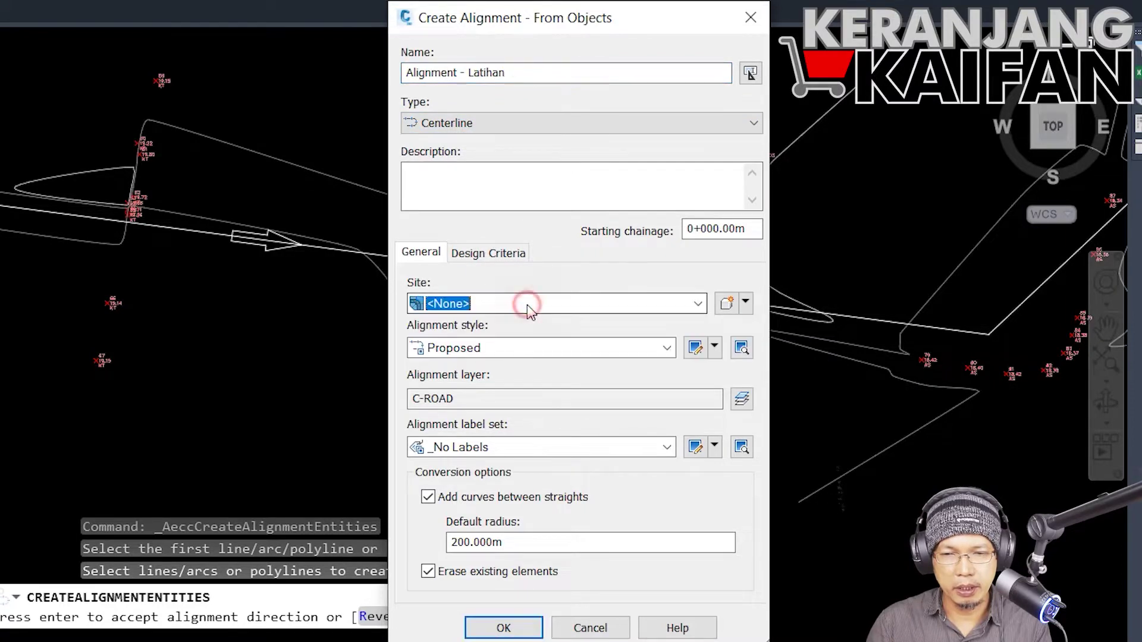
left_click(497, 350)
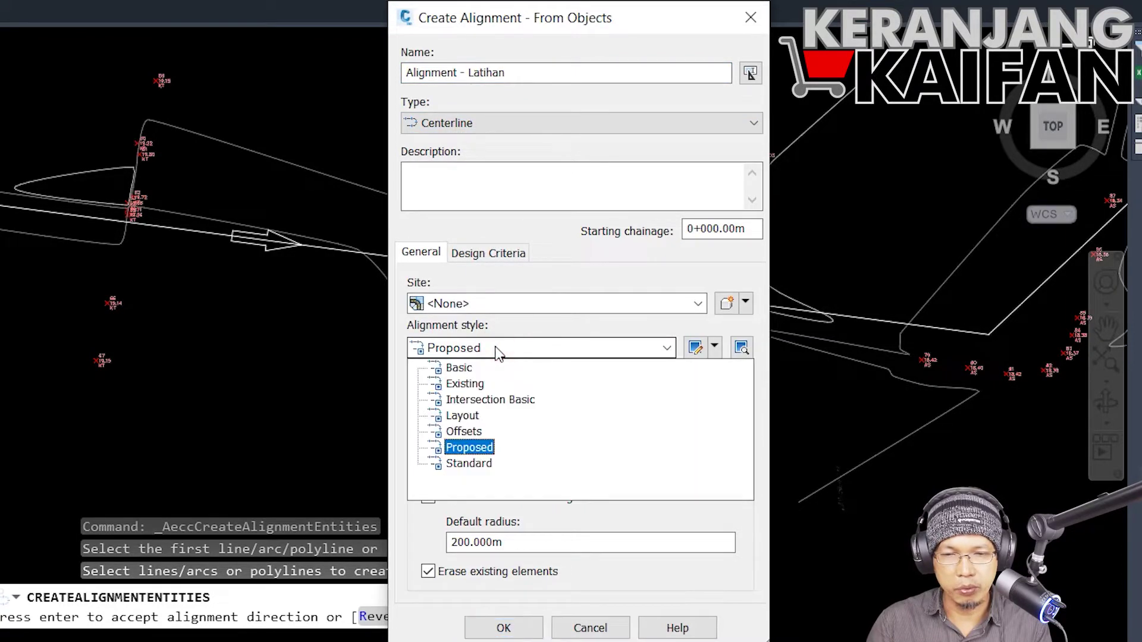
left_click(498, 353)
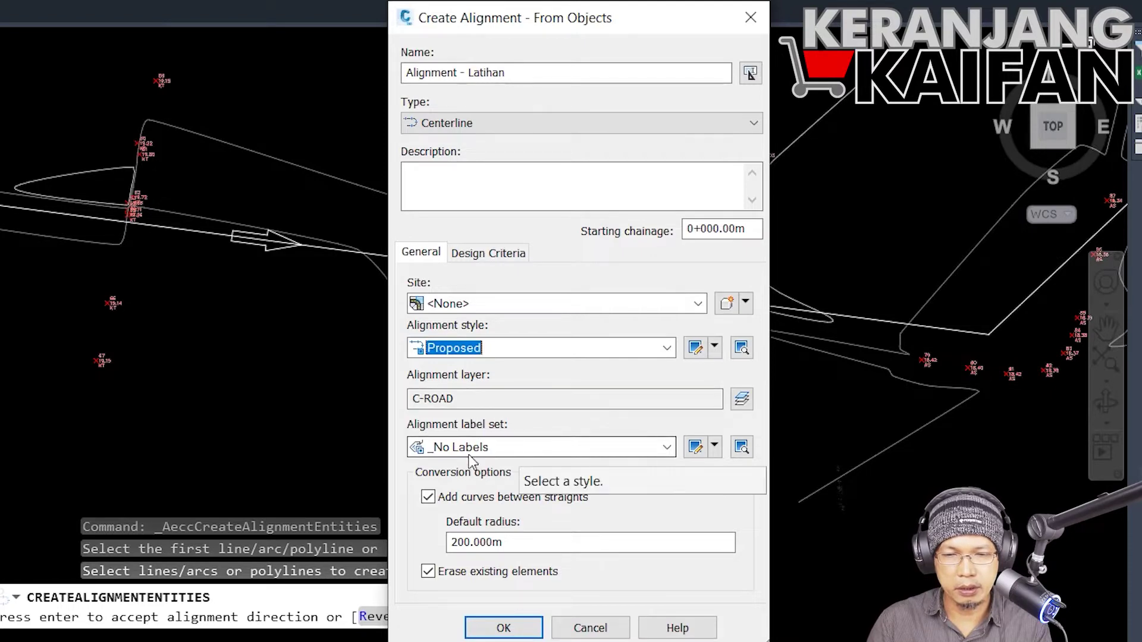
left_click(556, 453)
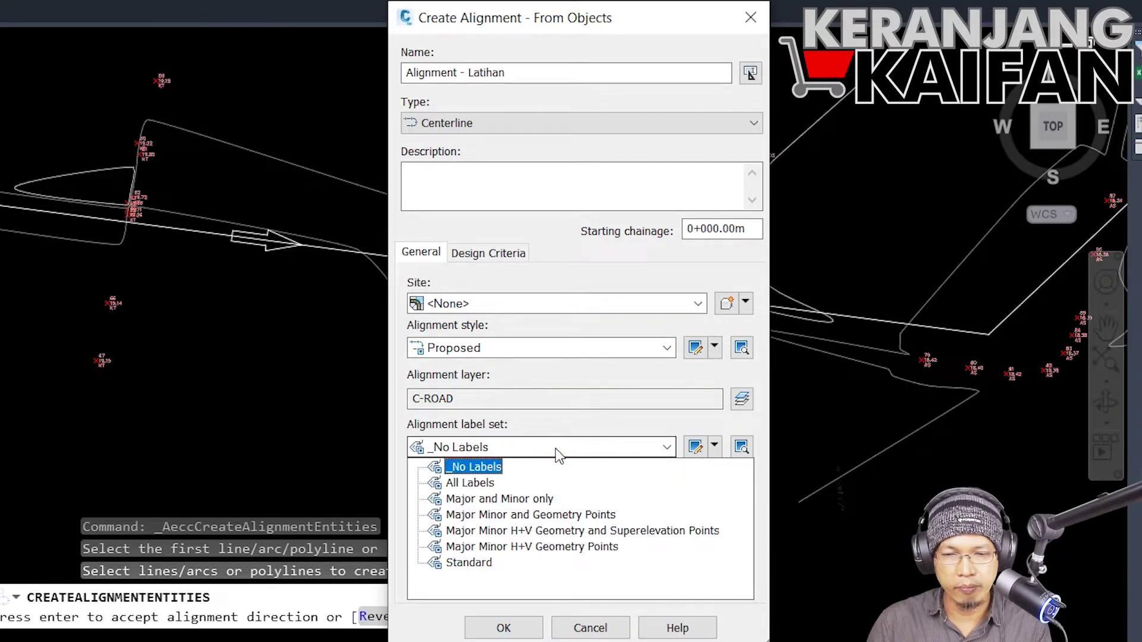
left_click(501, 482)
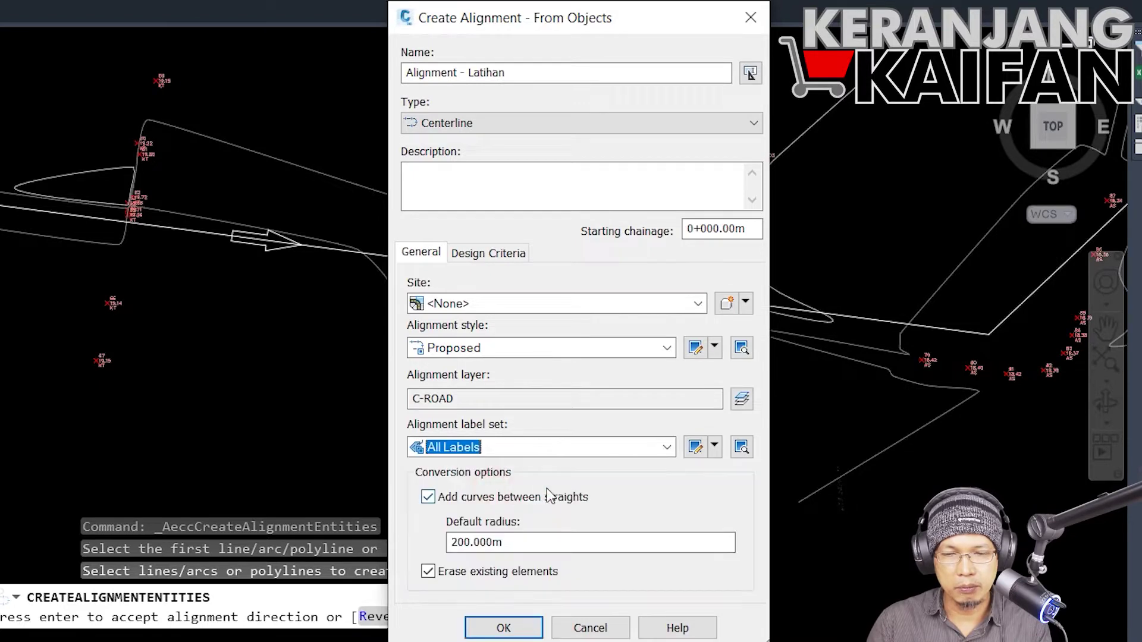
Step: Edit the All Labels label set so that its major chainages have an increment of 50 m
left_click(700, 451)
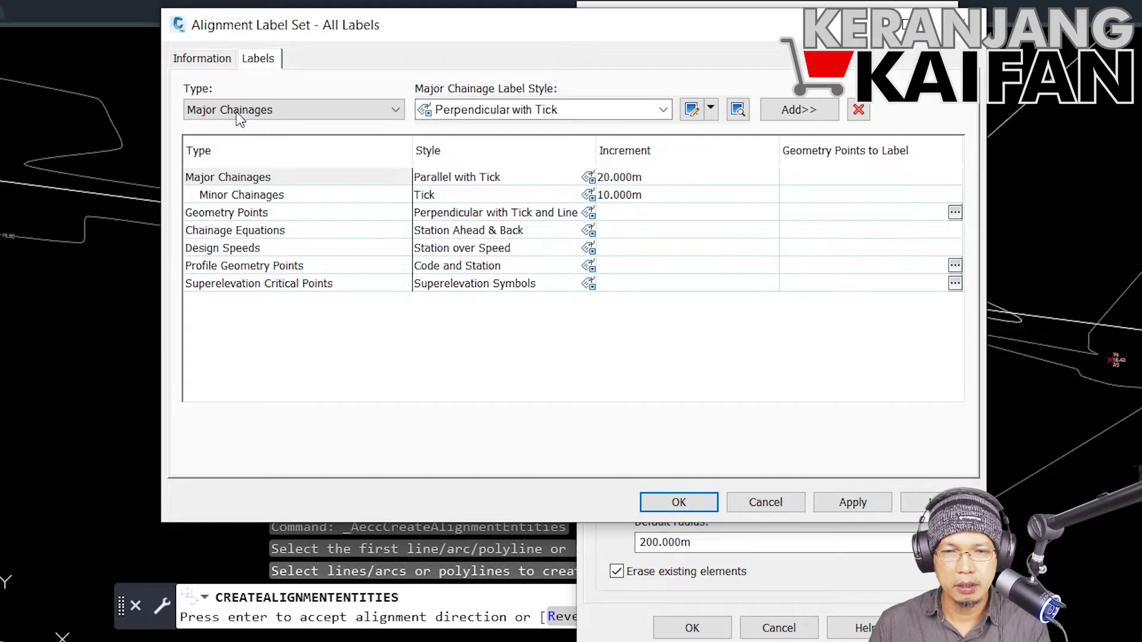
left_click(200, 58)
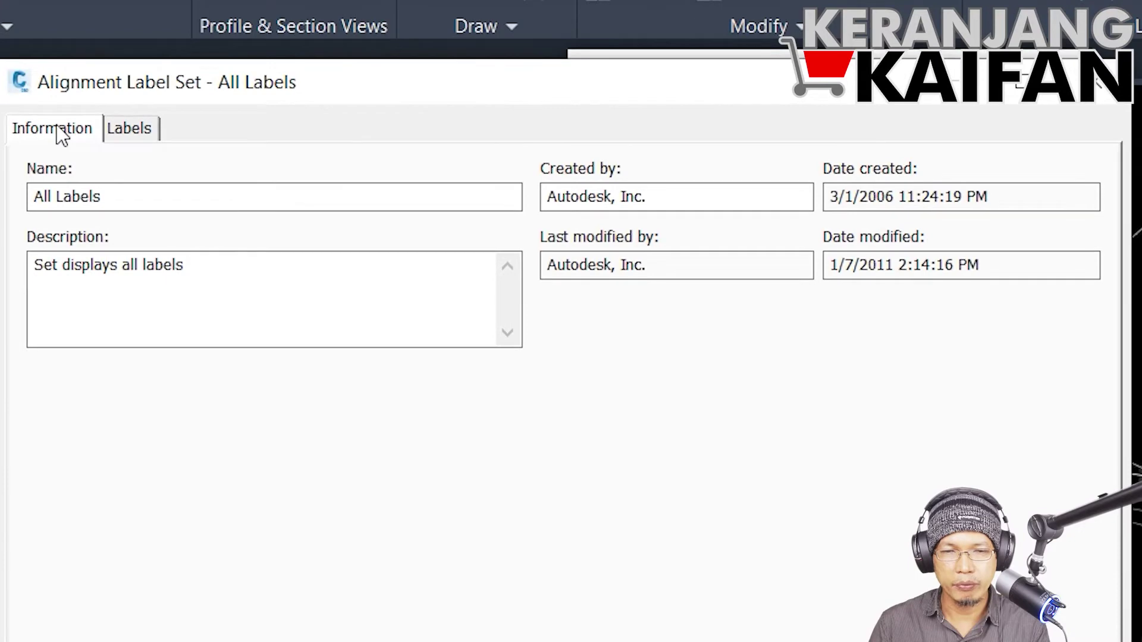
left_click(146, 132)
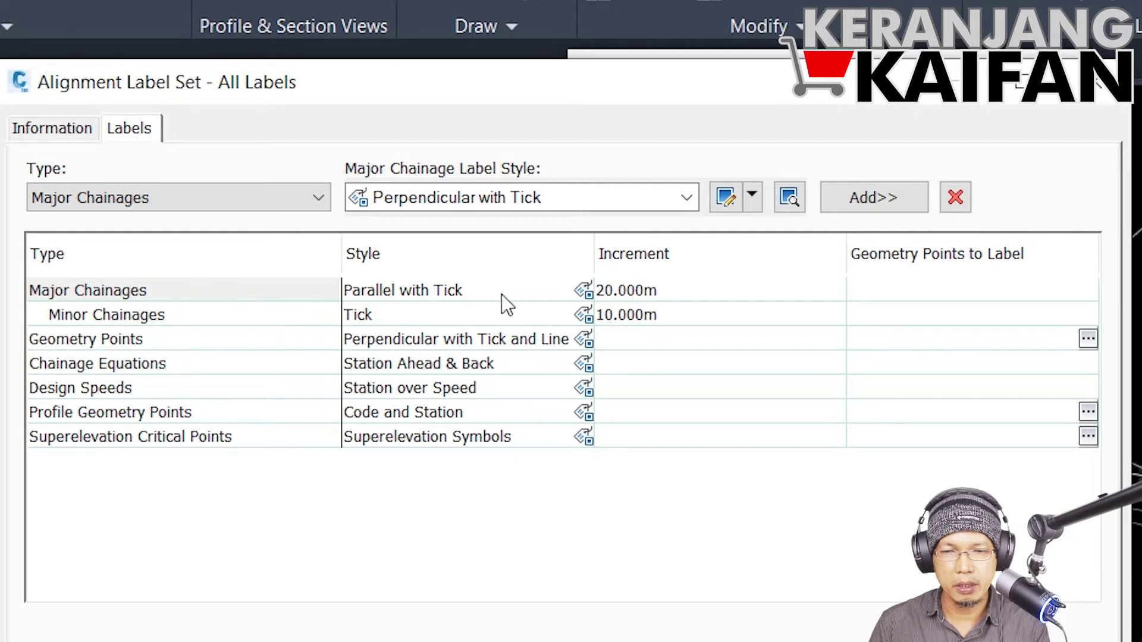
left_click(652, 291)
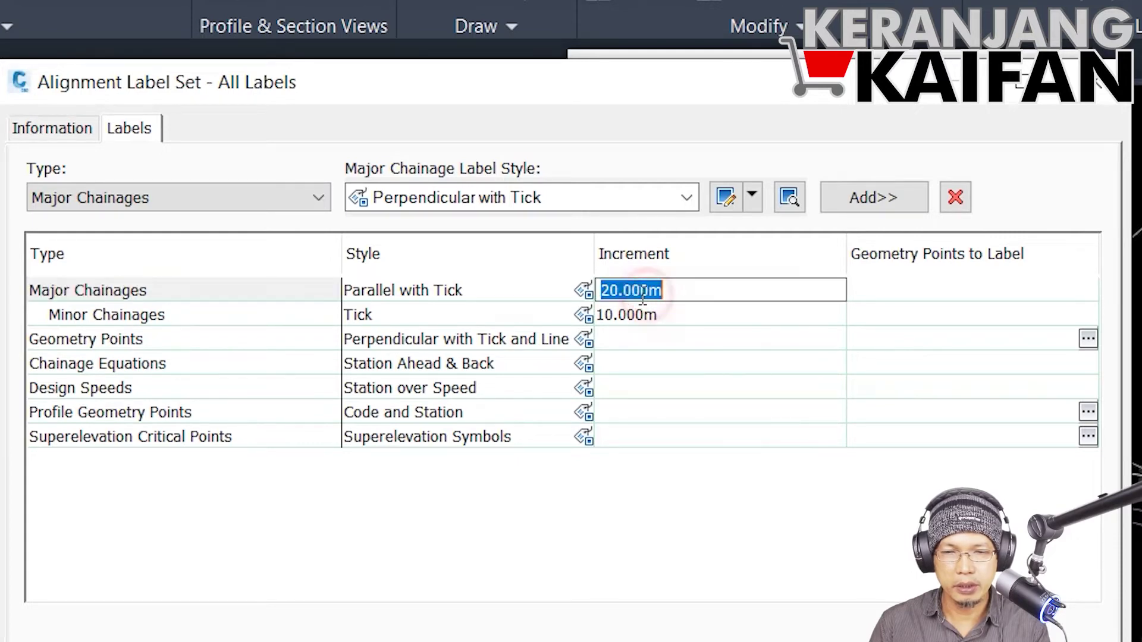
left_click(605, 290)
key("BackSpace")
type("5")
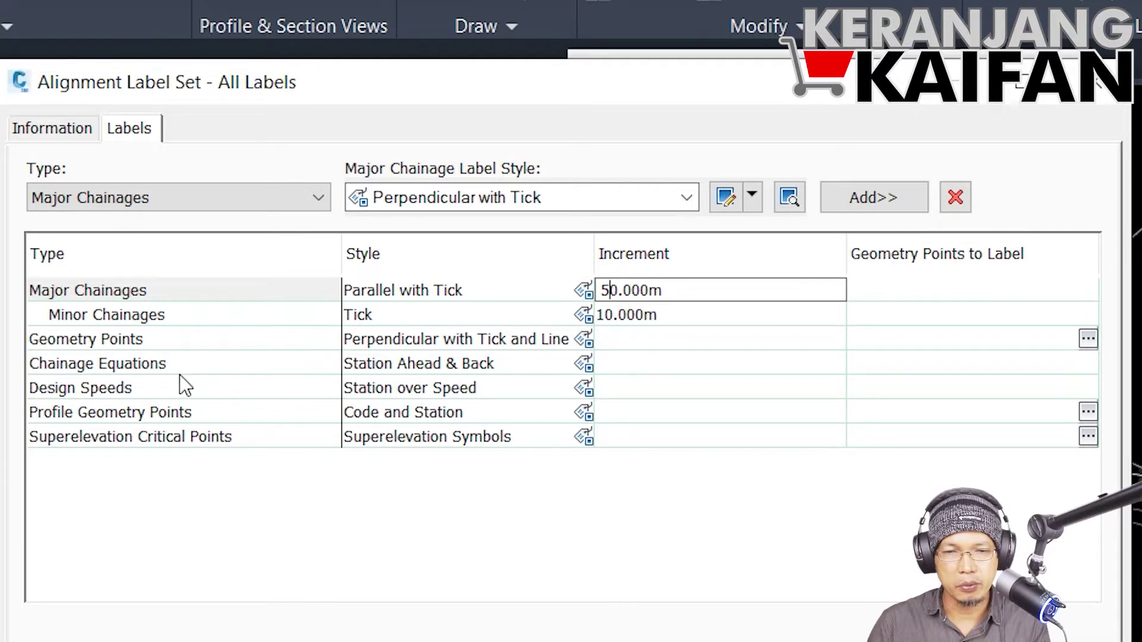
left_click(180, 327)
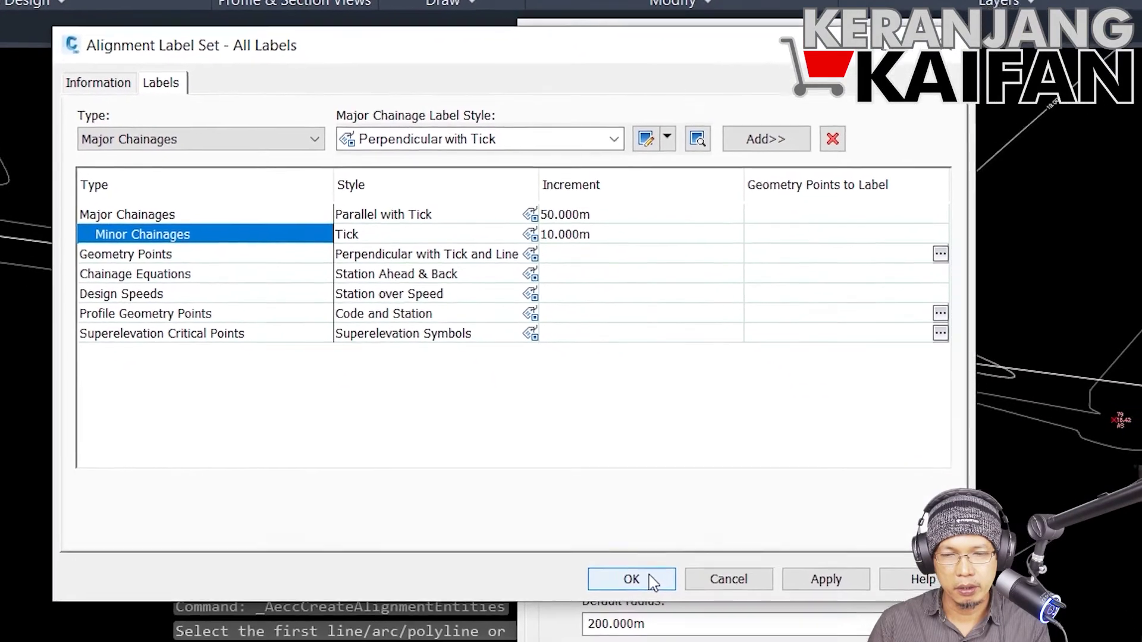
left_click(612, 556)
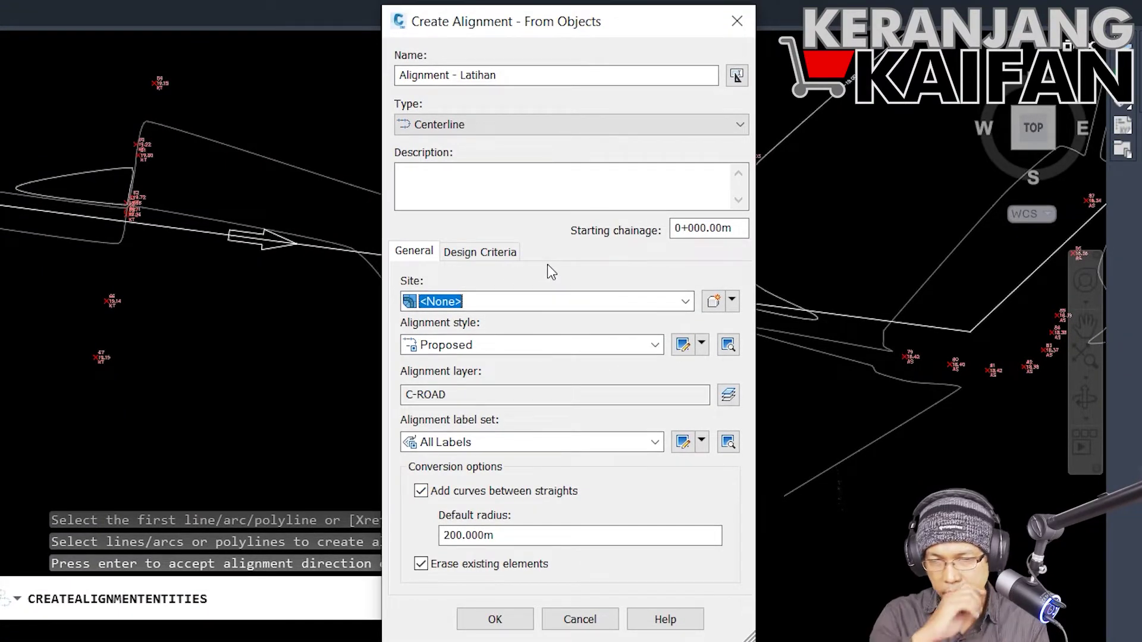
Step: Set the alignment's starting design speed to 60 km/h in its design criteria
left_click(503, 259)
left_click(492, 305)
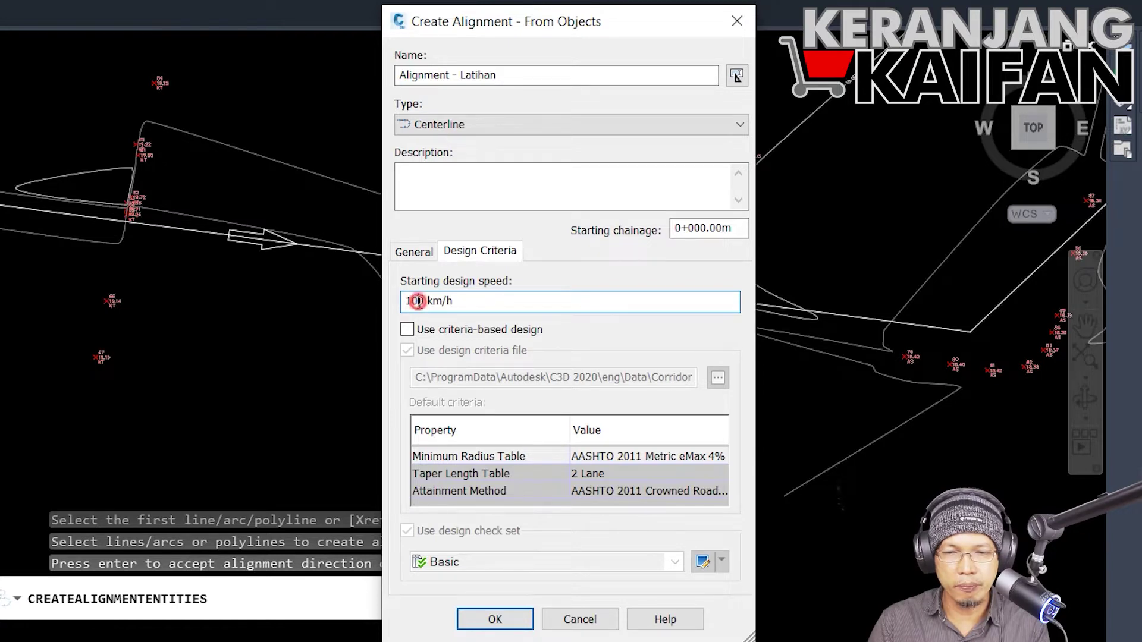
key("BackSpace")
key("BackSpace")
key("Delete")
type("60")
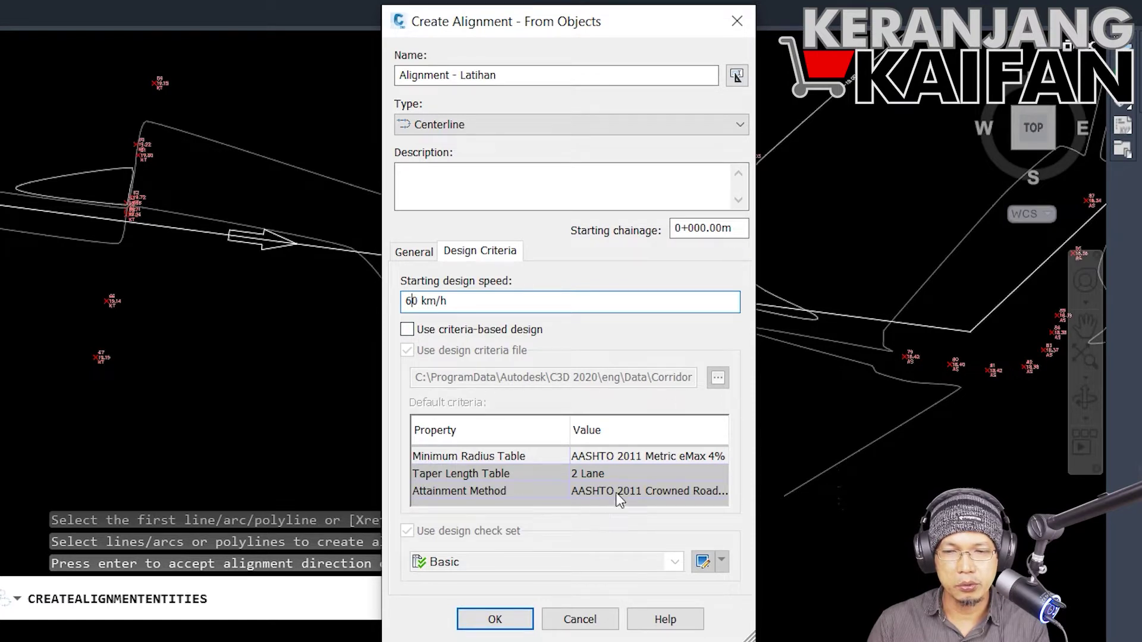
Step: Set the default radius for curves between straights to 400 m and create the alignment
left_click(417, 252)
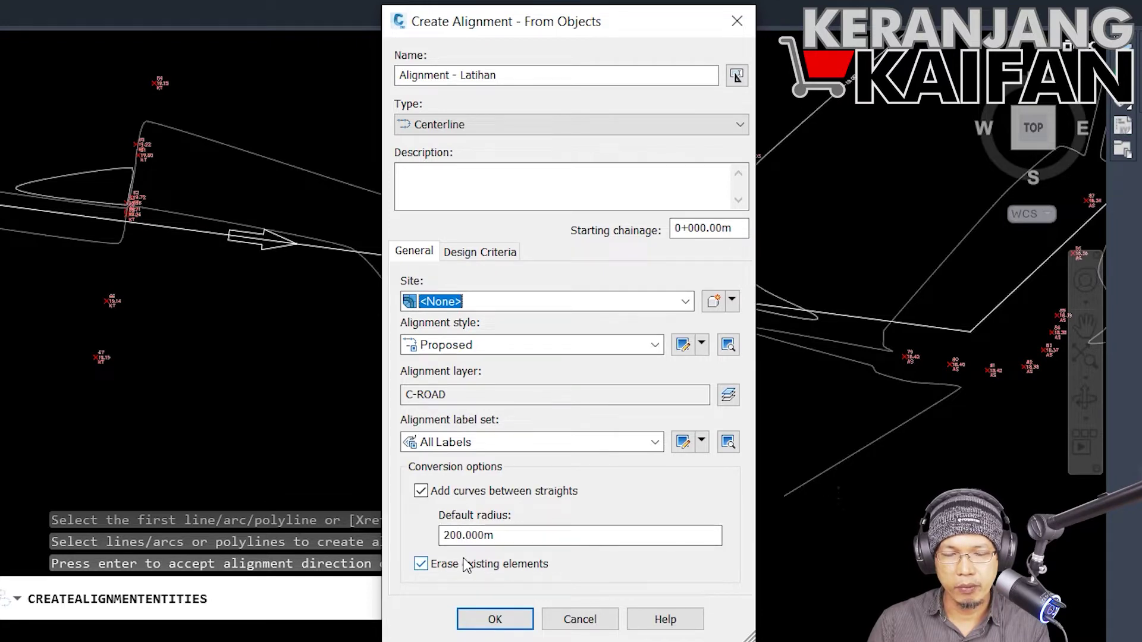
left_click(453, 536)
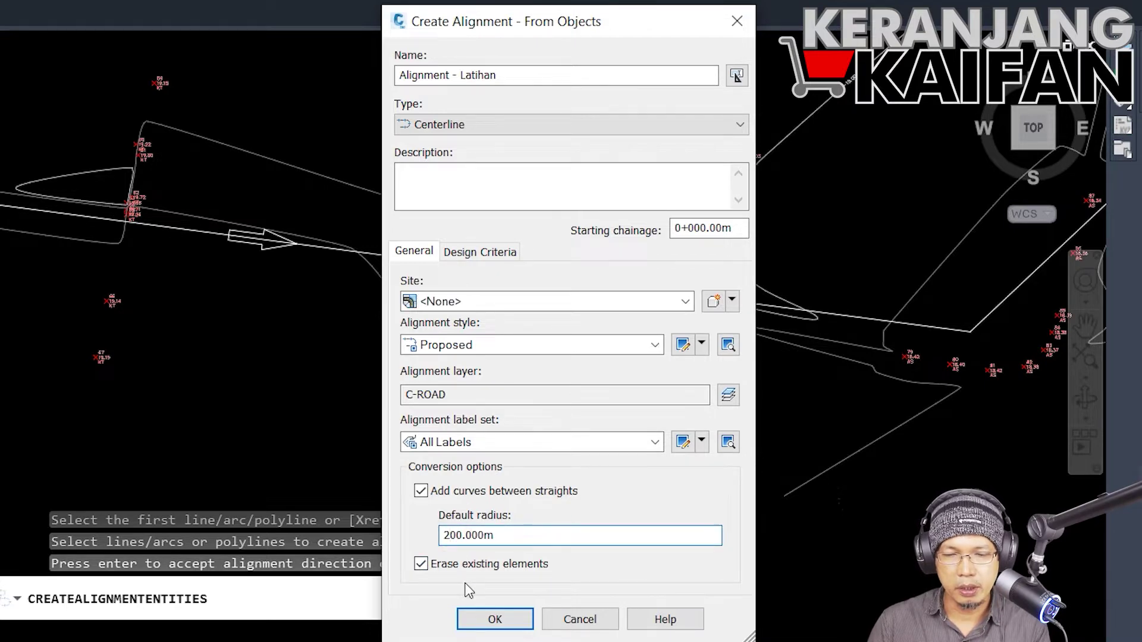
key("BackSpace")
type("4")
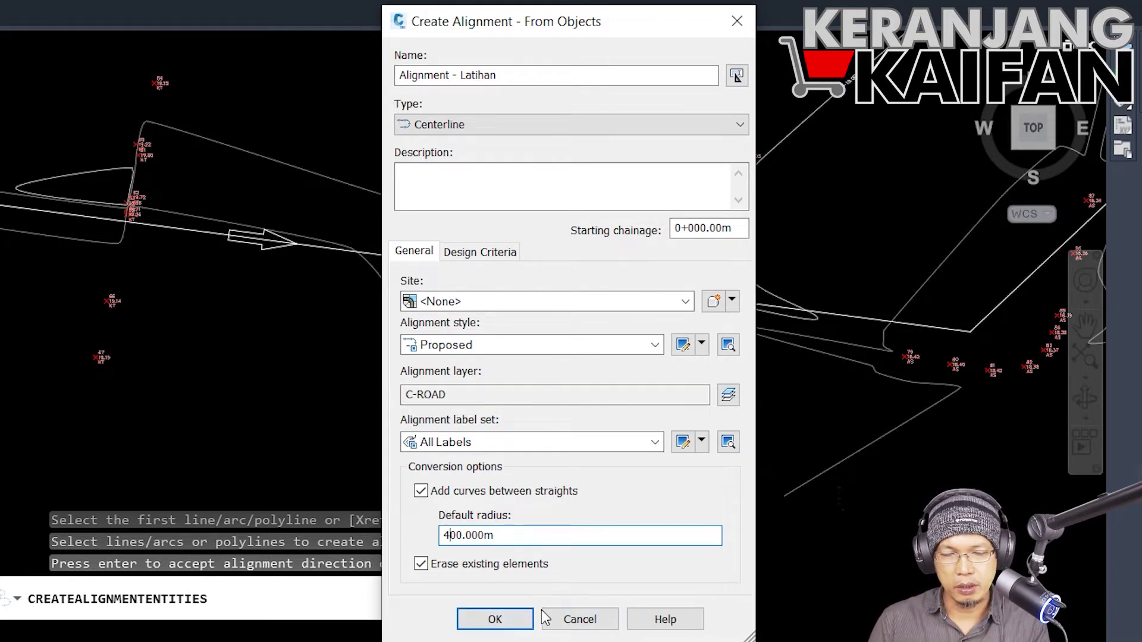
left_click(514, 625)
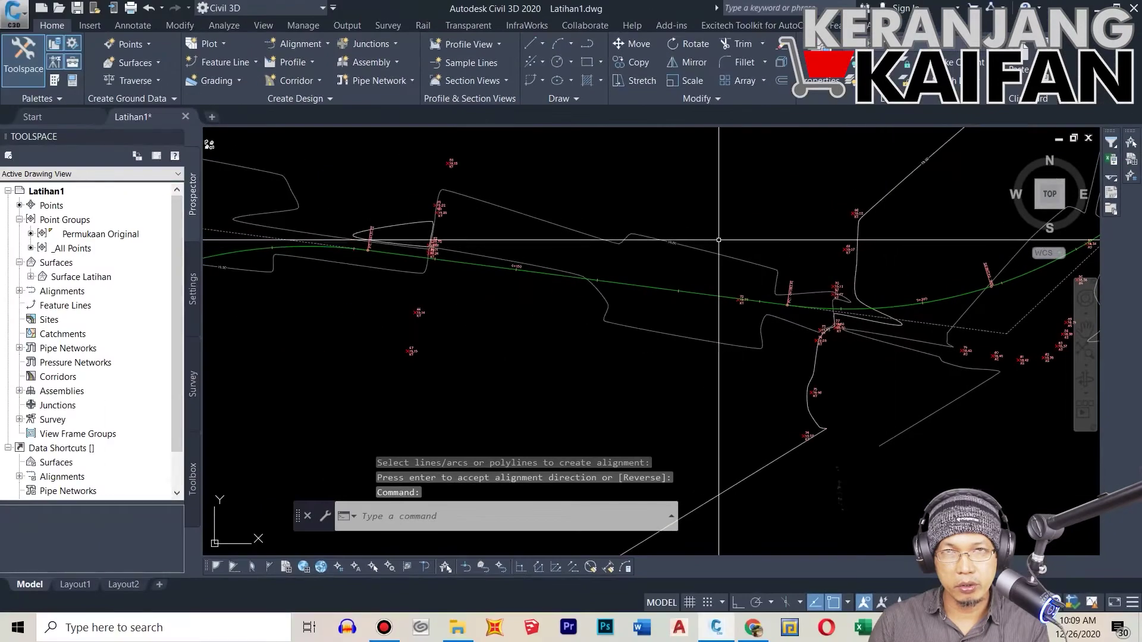
Step: Examine the start chainage and design speed labels at the beginning of the new alignment
scroll(550, 184, "down", 3)
scroll(368, 339, "up", 6)
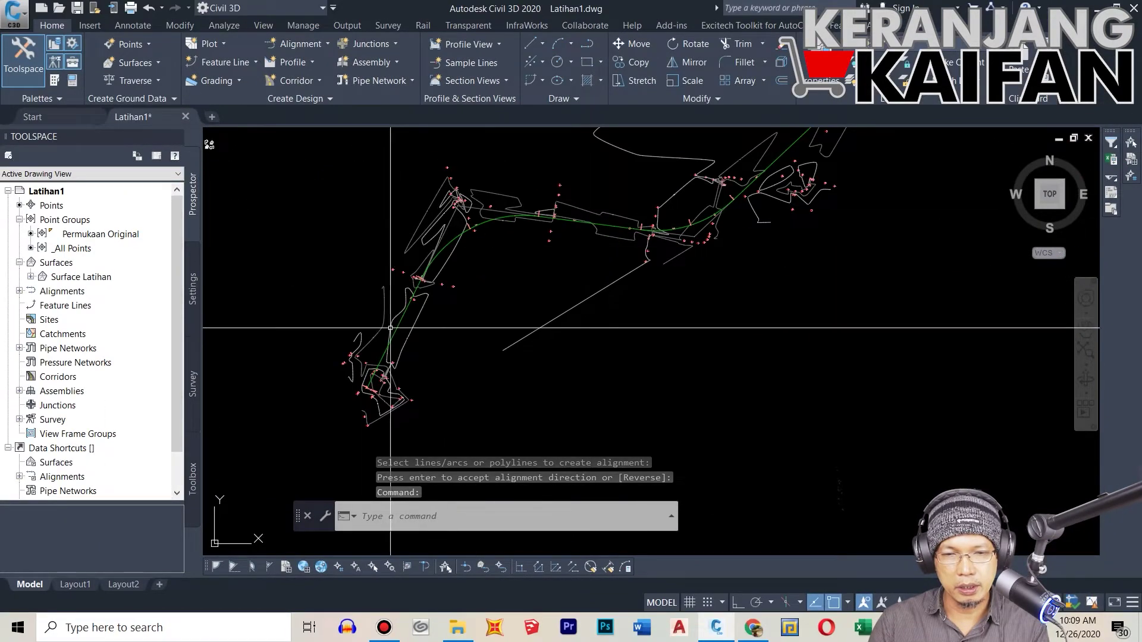
scroll(368, 339, "up", 4)
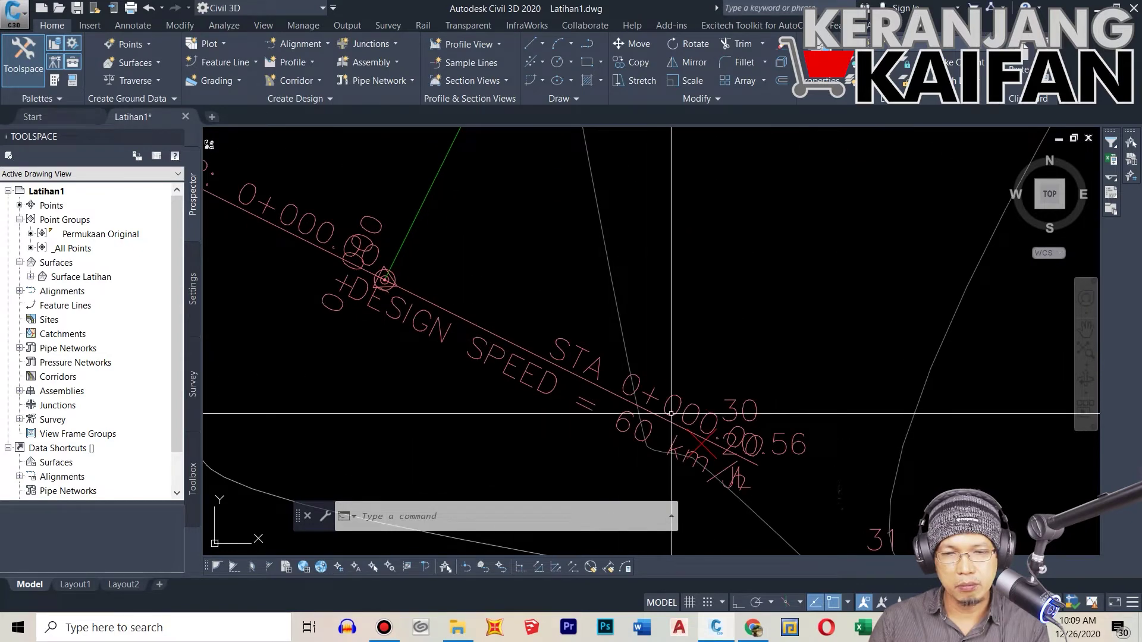
scroll(615, 413, "up", 3)
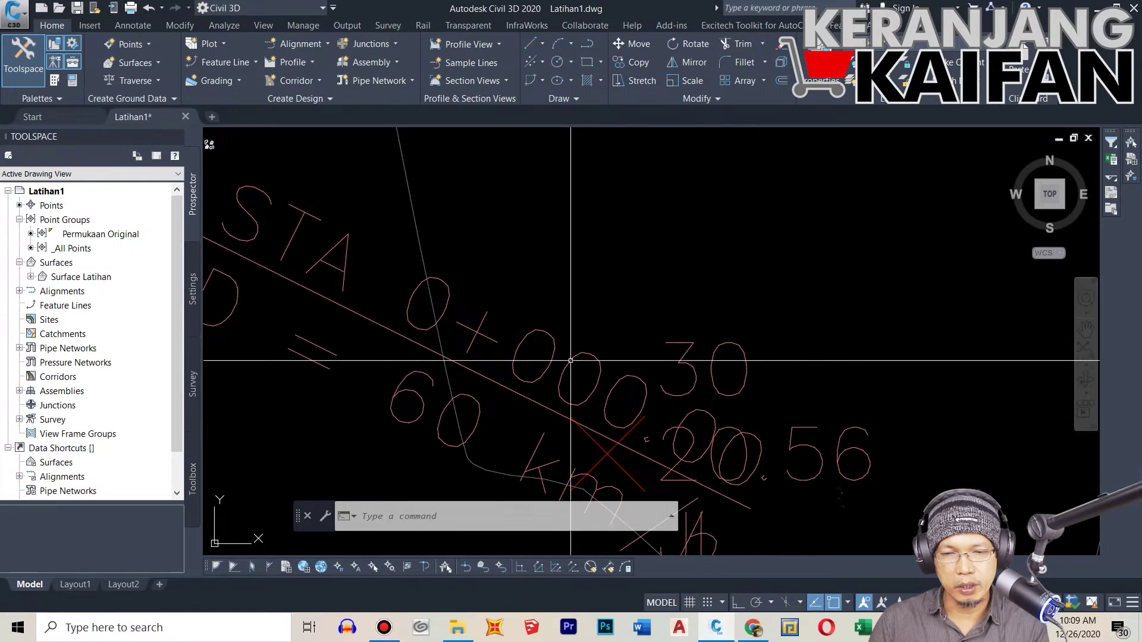
scroll(535, 391, "down", 8)
scroll(535, 390, "down", 2)
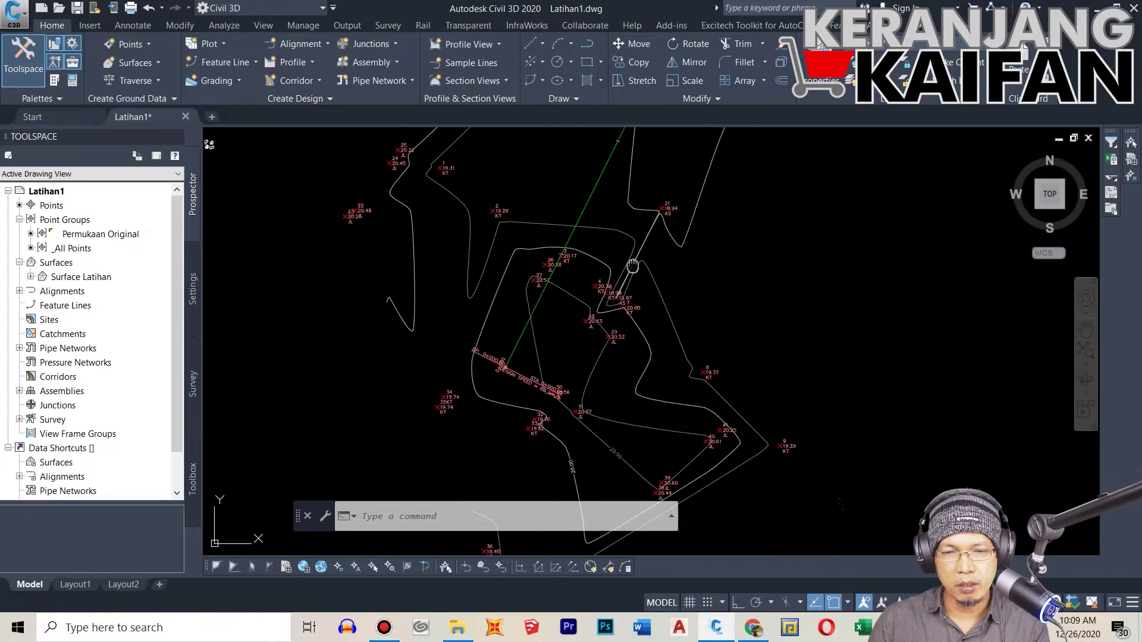
middle_click_drag(632, 262, 555, 415)
scroll(475, 451, "up", 3)
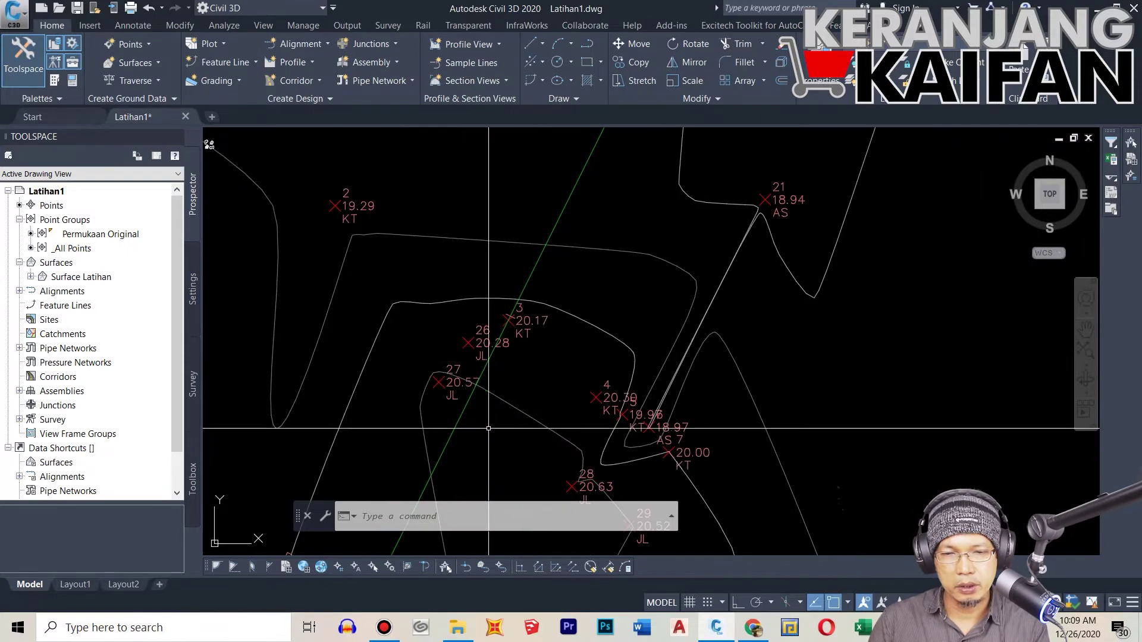
Step: Follow the alignment from its start, inspecting the minor ticks, the first major chainage label and the first curve's start label
middle_click_drag(561, 333, 532, 428)
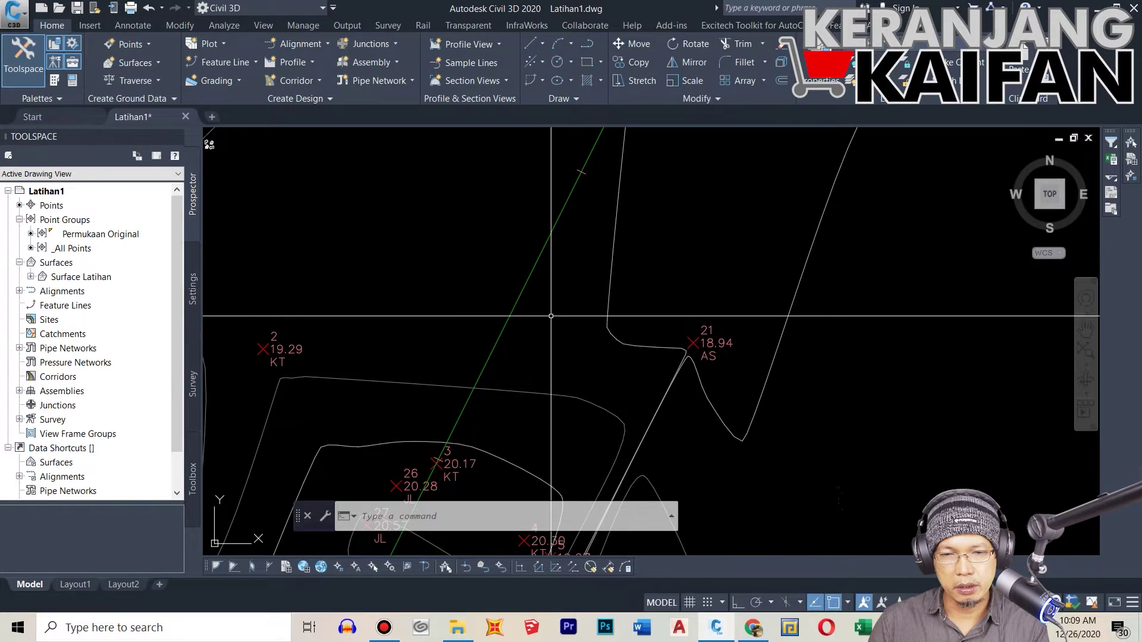
scroll(584, 157, "up", 4)
scroll(587, 178, "up", 3)
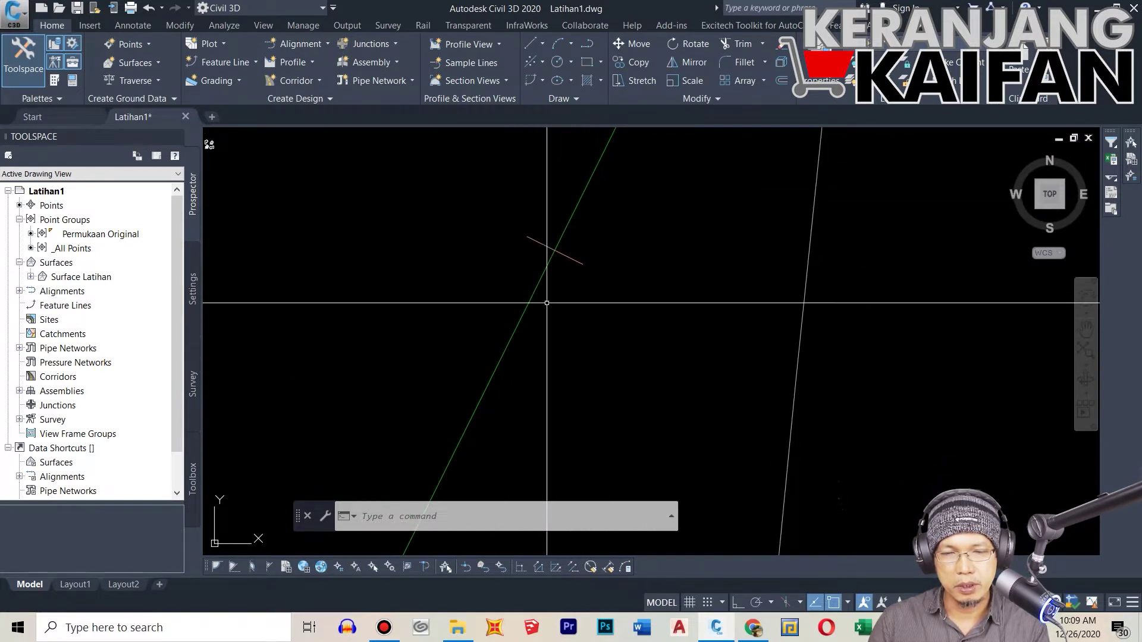
scroll(595, 332, "down", 4)
middle_click_drag(644, 314, 500, 489)
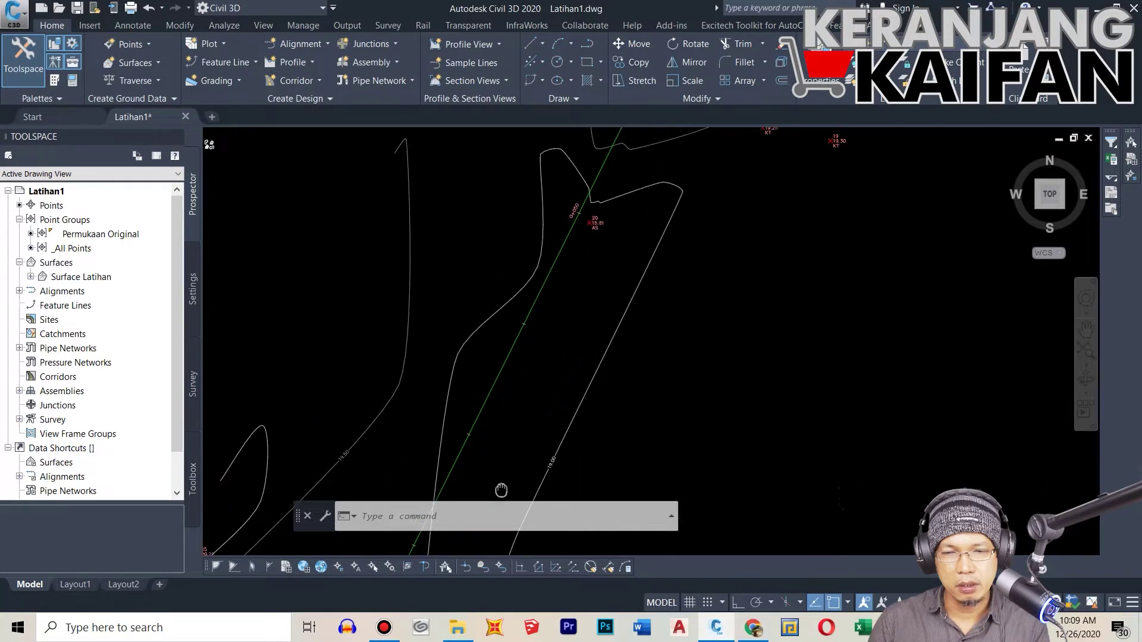
scroll(466, 458, "up", 4)
scroll(585, 416, "down", 2)
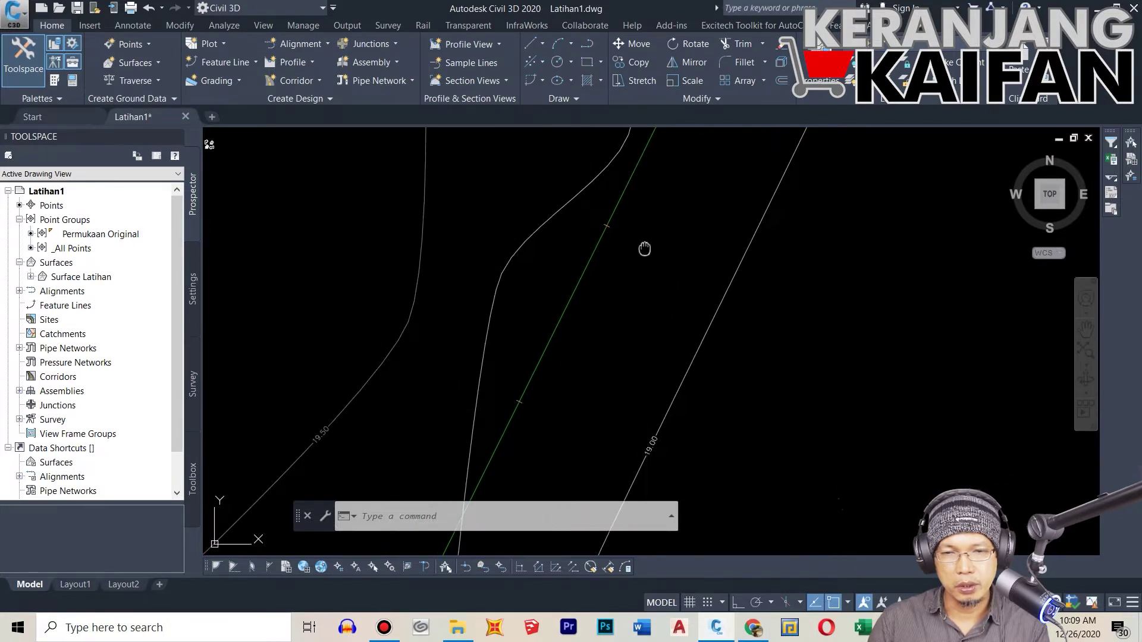
scroll(645, 247, "down", 3)
scroll(435, 485, "up", 4)
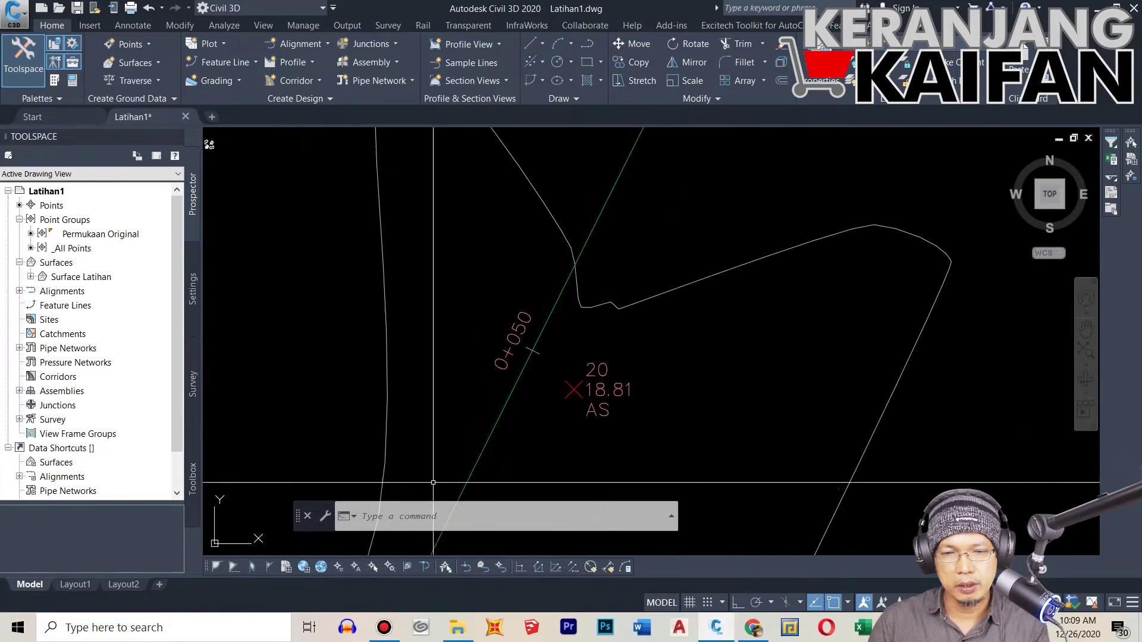
scroll(488, 410, "up", 2)
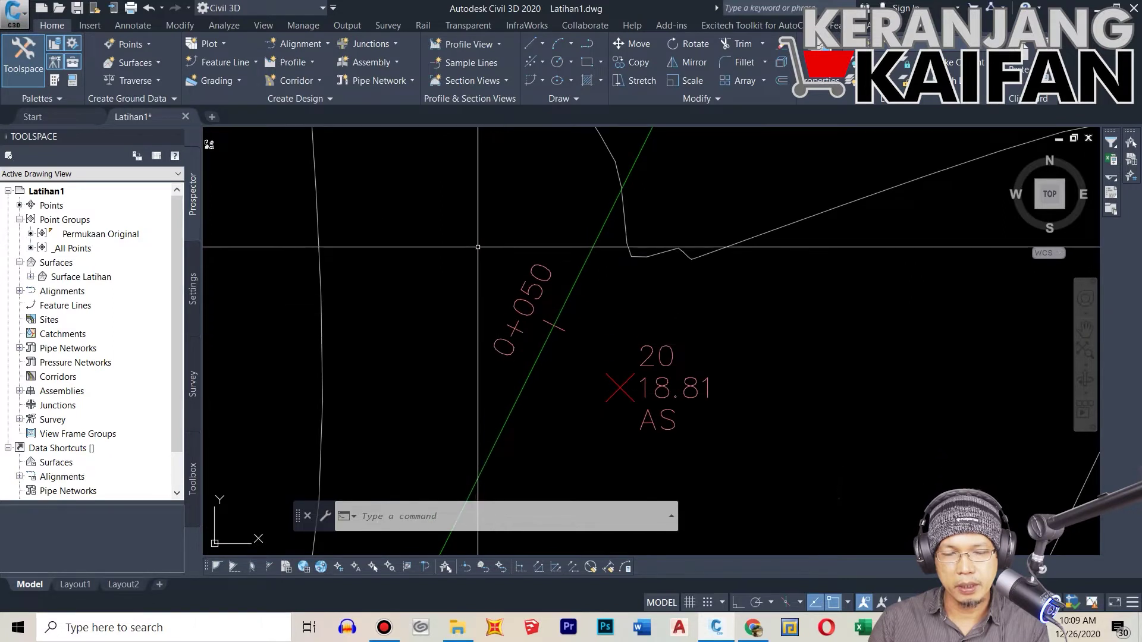
mouse_move(479, 243)
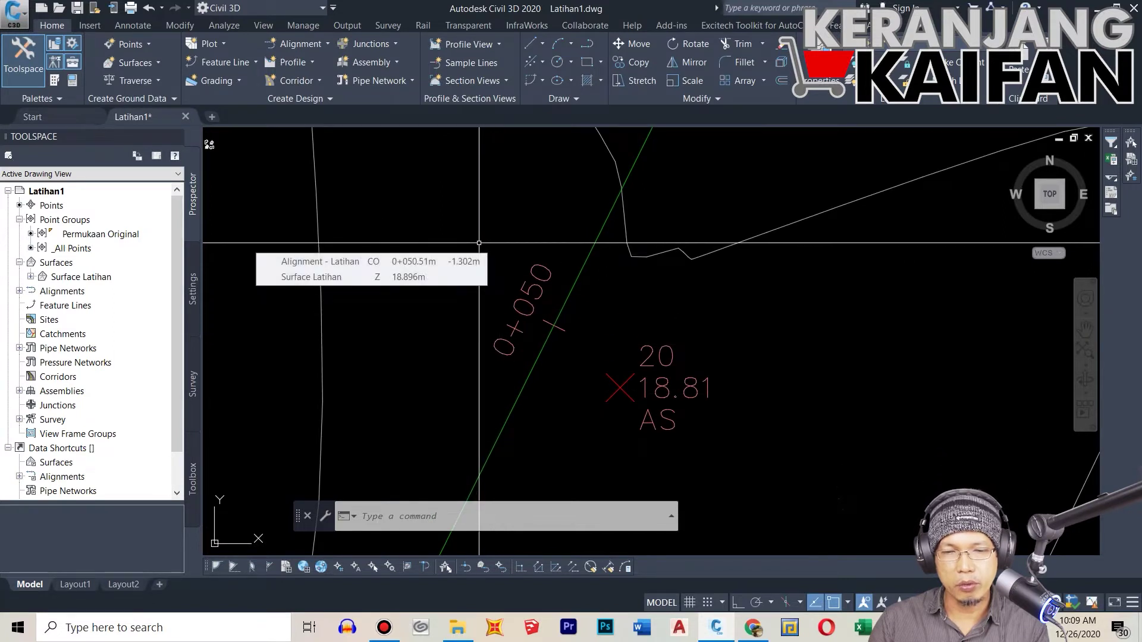
scroll(534, 298, "down", 10)
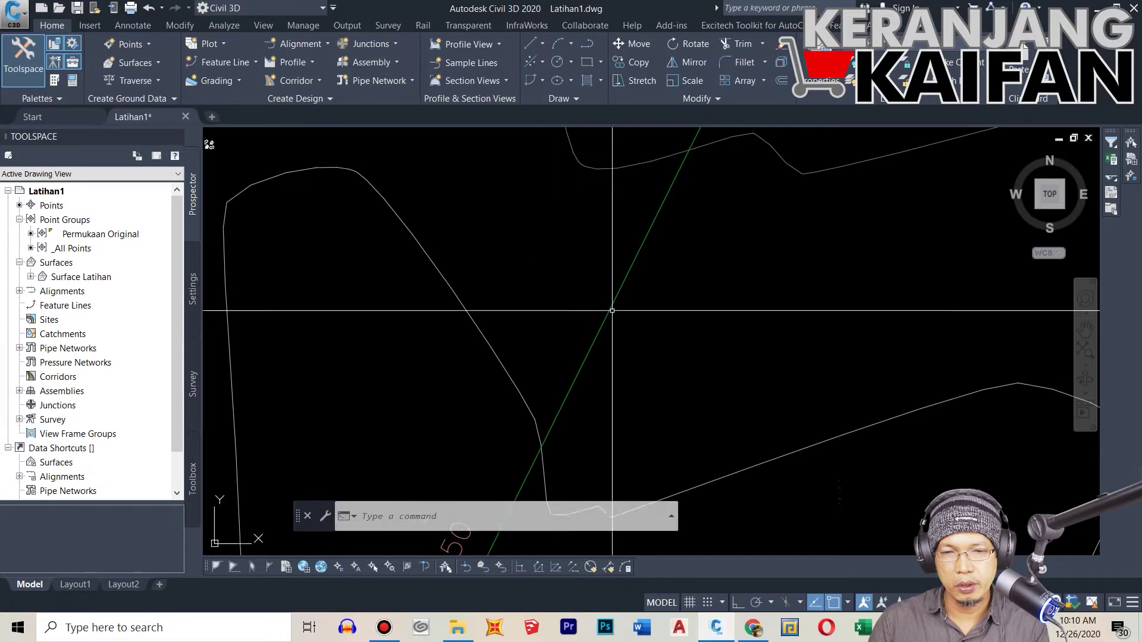
scroll(500, 412, "up", 8)
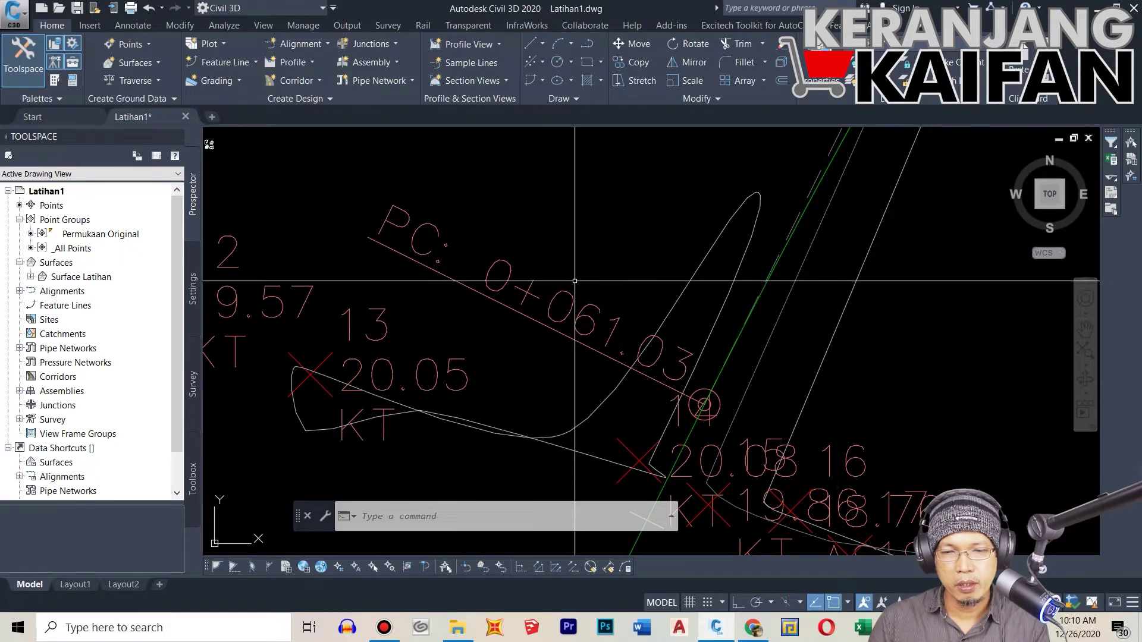
scroll(598, 268, "up", 1)
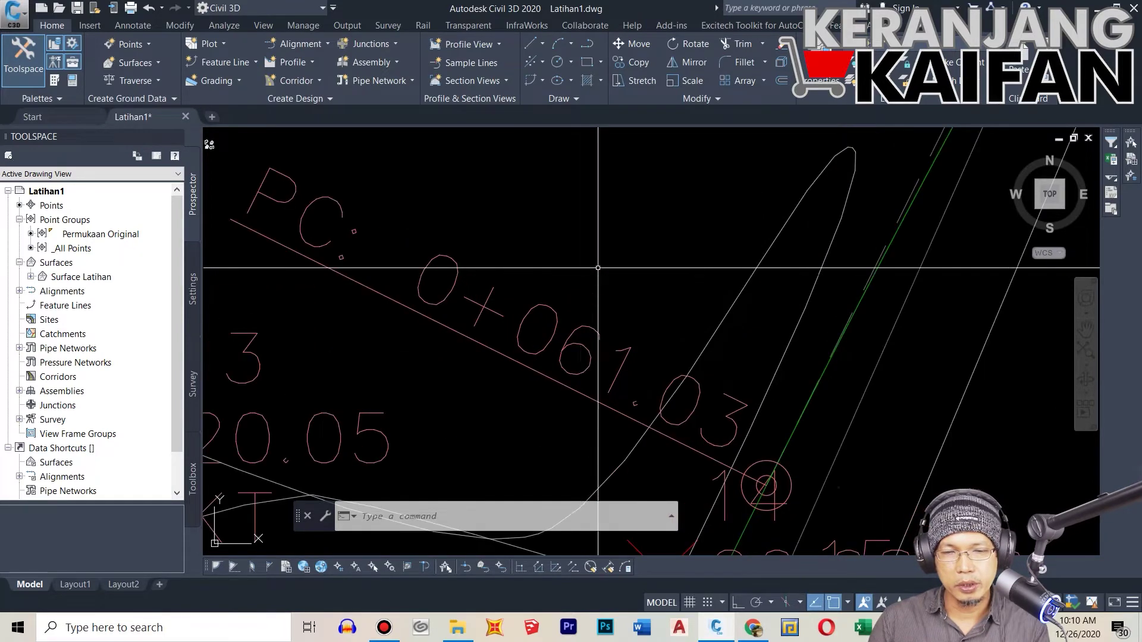
scroll(503, 397, "down", 2)
scroll(504, 397, "down", 5)
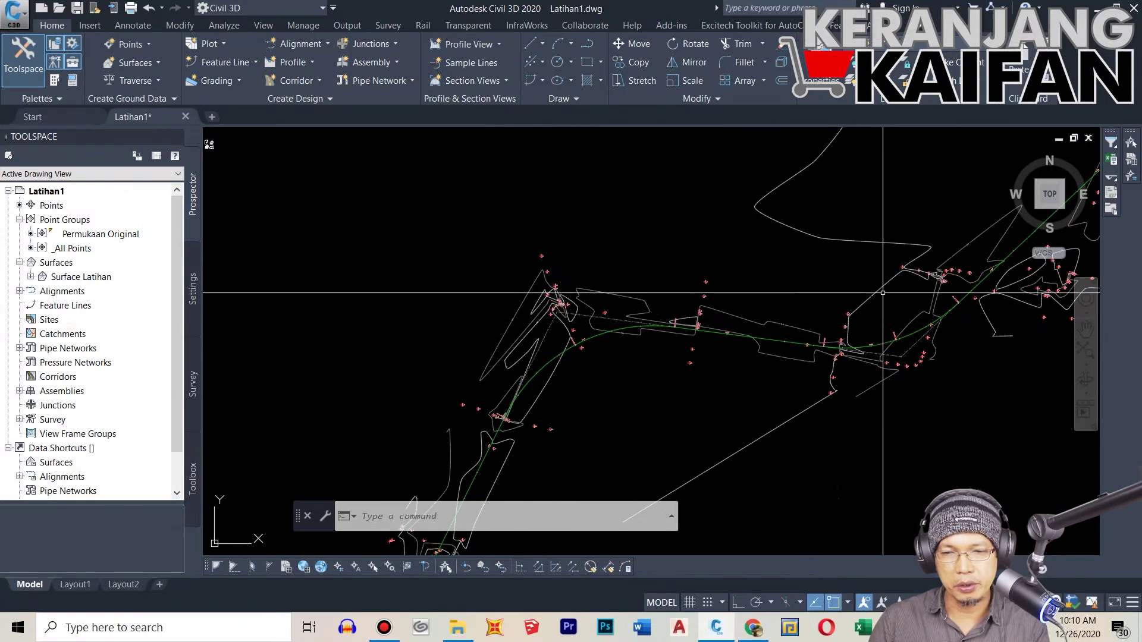
scroll(597, 301, "down", 4)
Step: Start creating a surface profile with Alignment - Latihan as its alignment
mouse_move(675, 221)
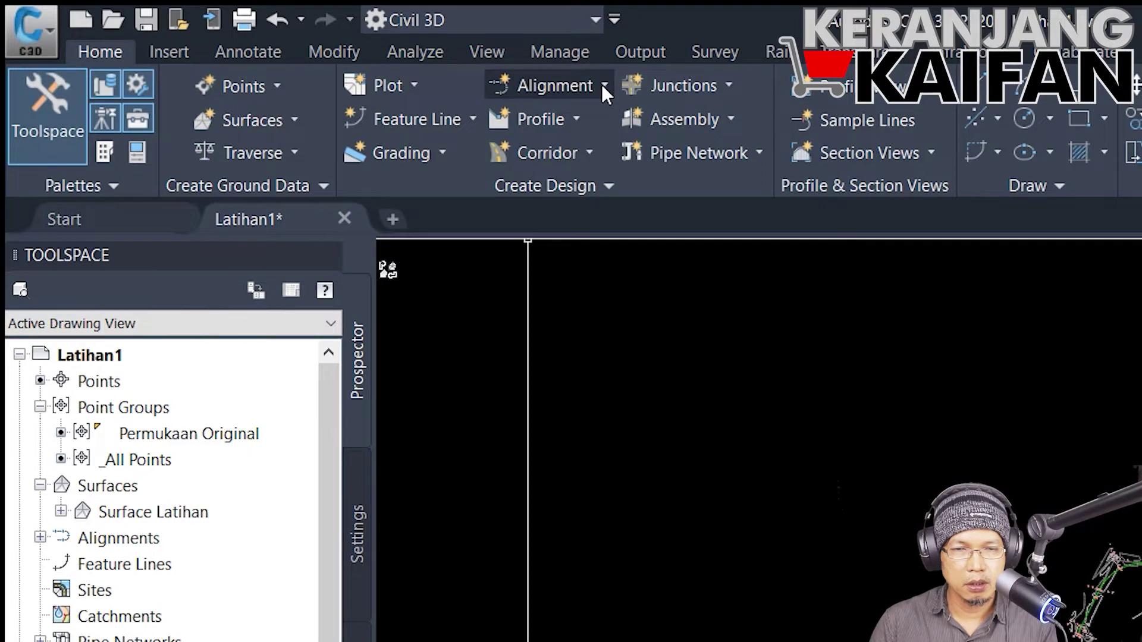
left_click(575, 119)
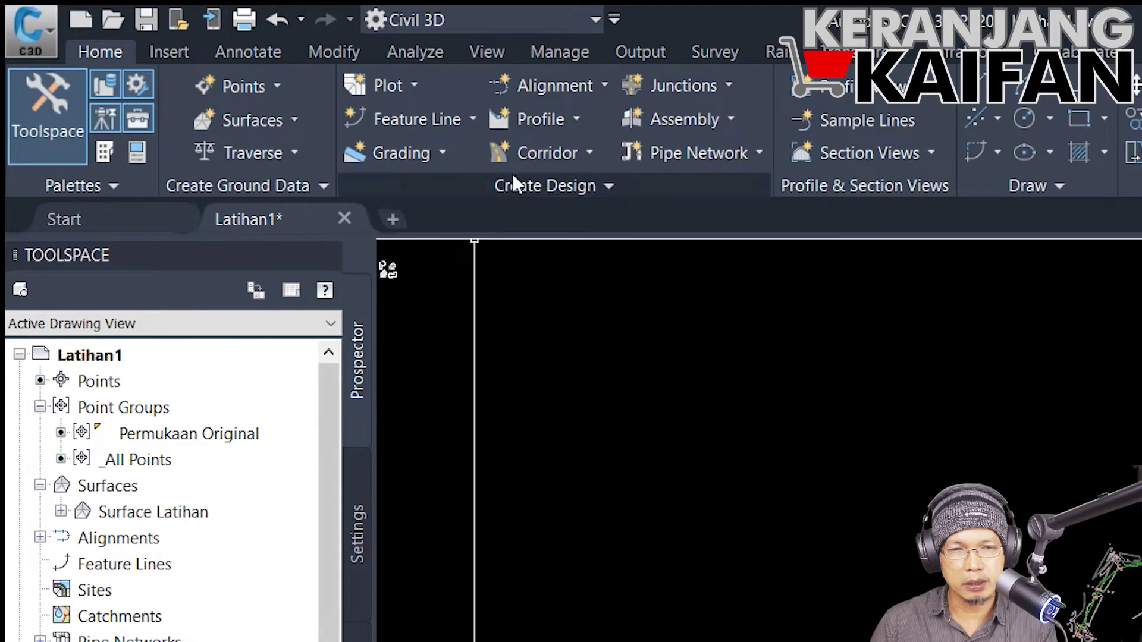
left_click(577, 121)
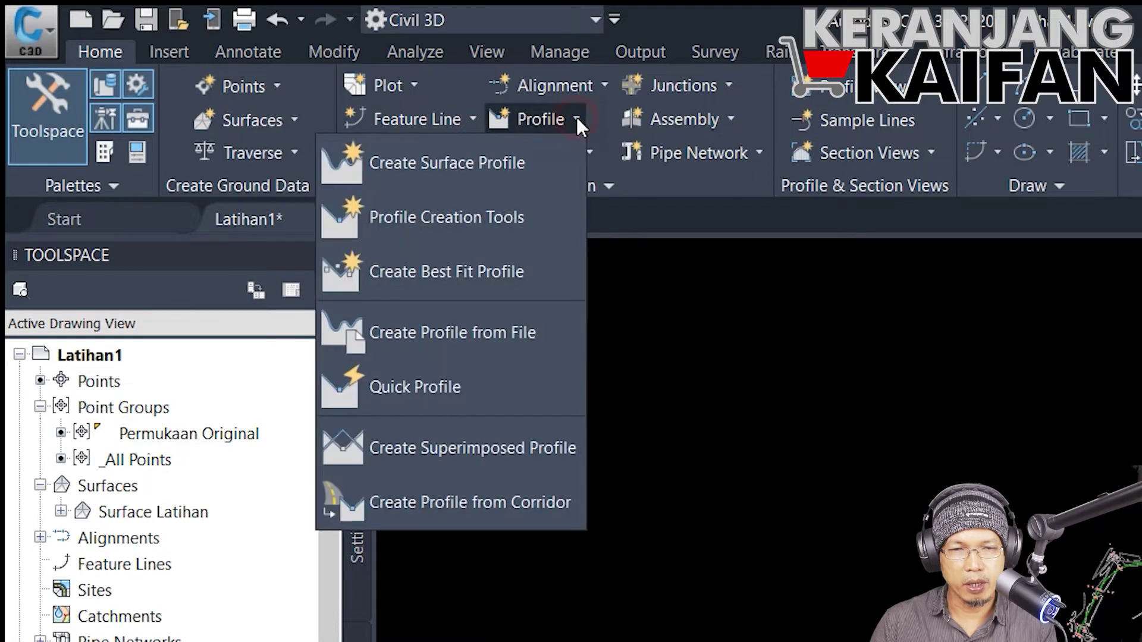
left_click(516, 159)
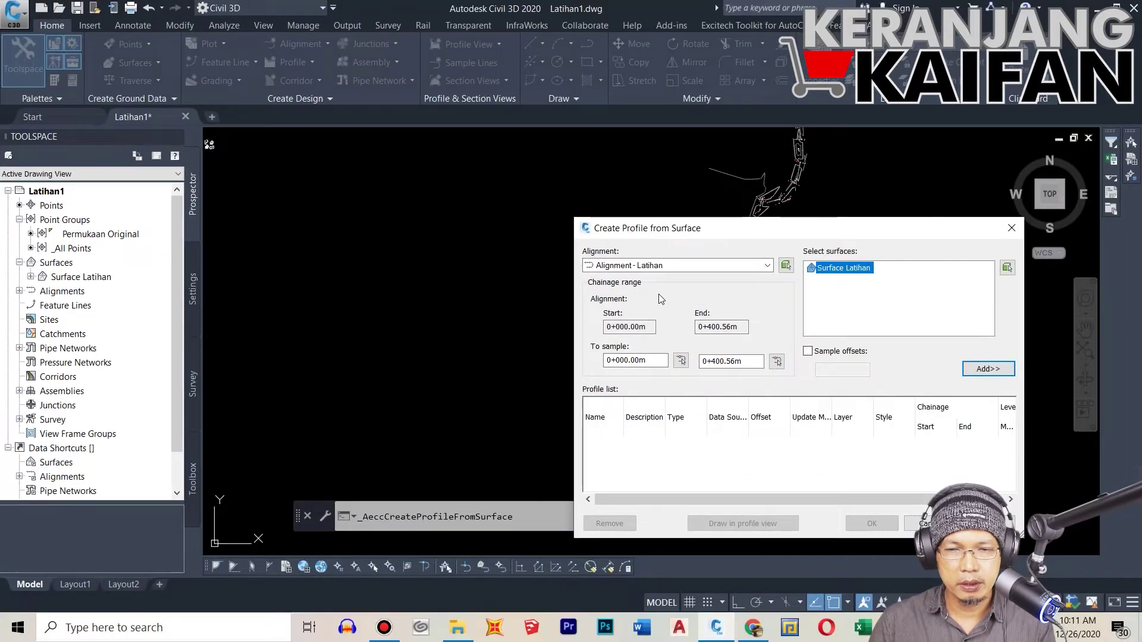
left_click_drag(701, 235, 861, 268)
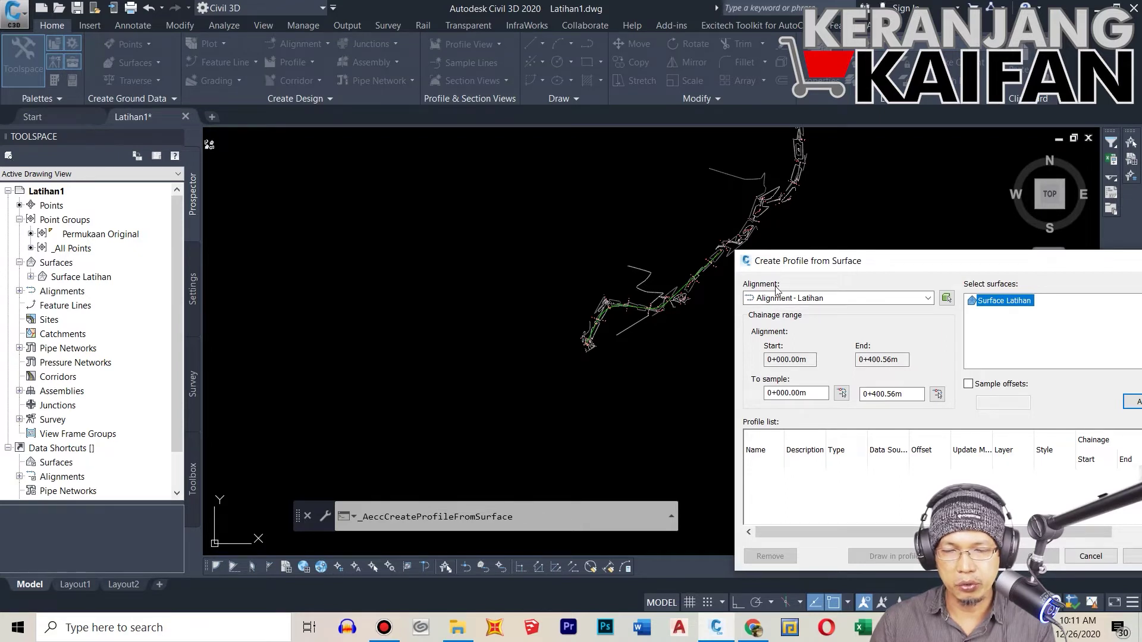
left_click(858, 302)
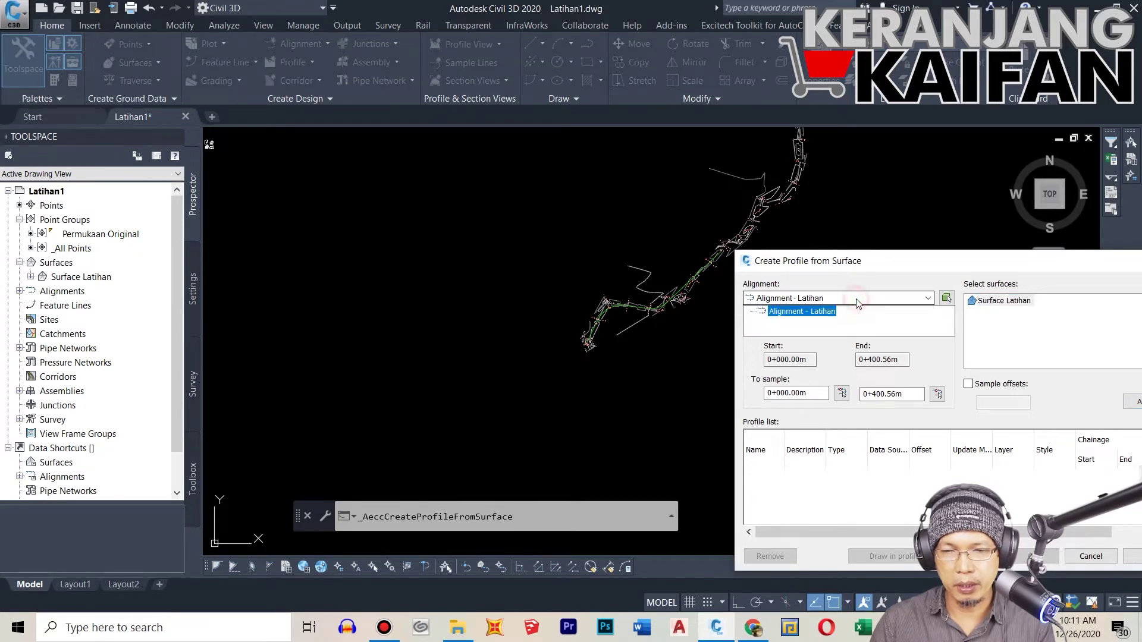
left_click(819, 313)
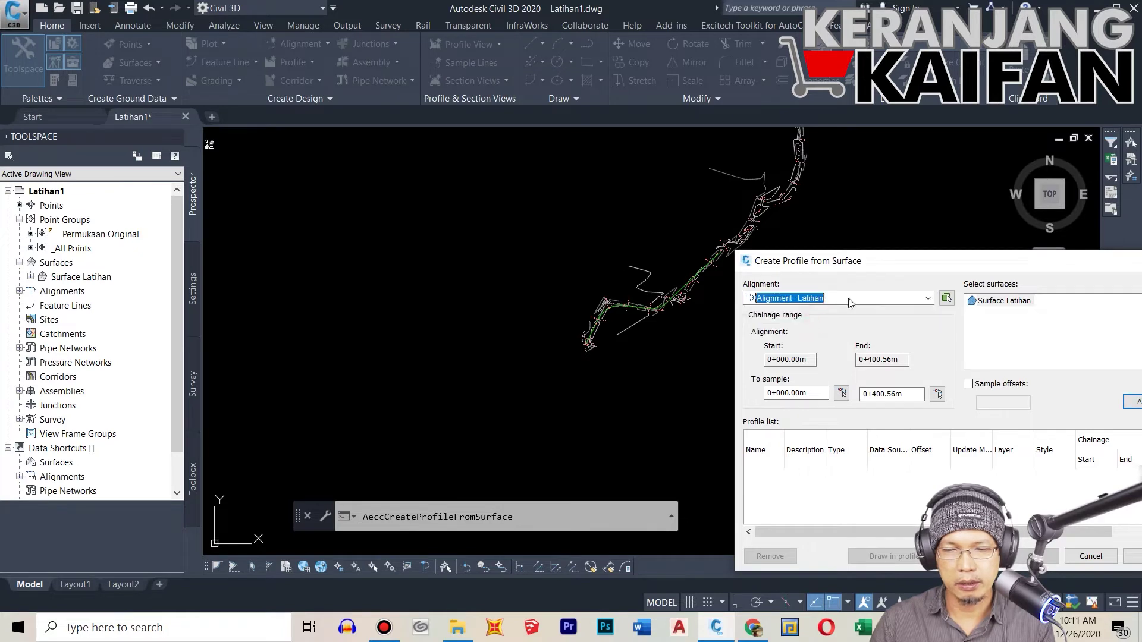
Step: Add Surface Latihan to the profile list, sampled over the alignment's full chainage range
left_click_drag(888, 271, 621, 199)
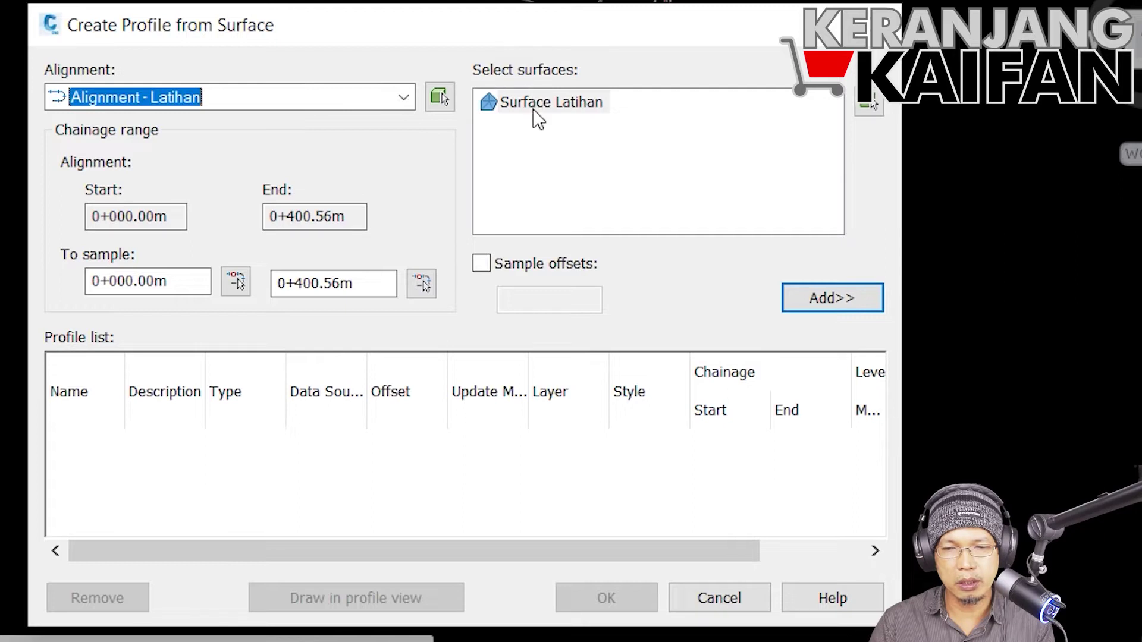
left_click(577, 104)
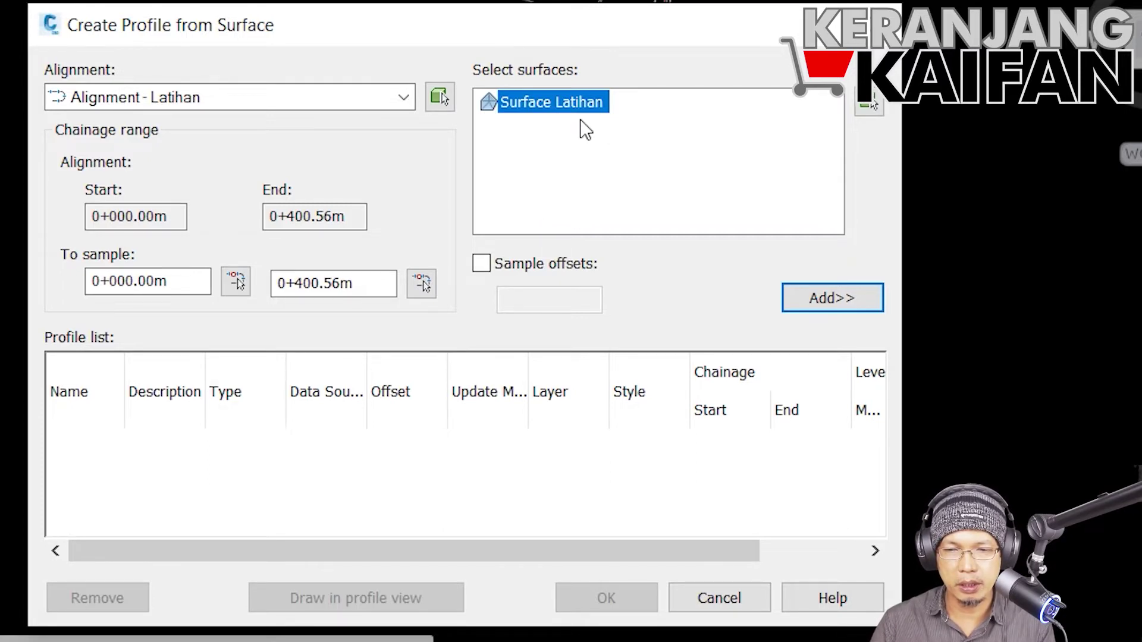
left_click(812, 304)
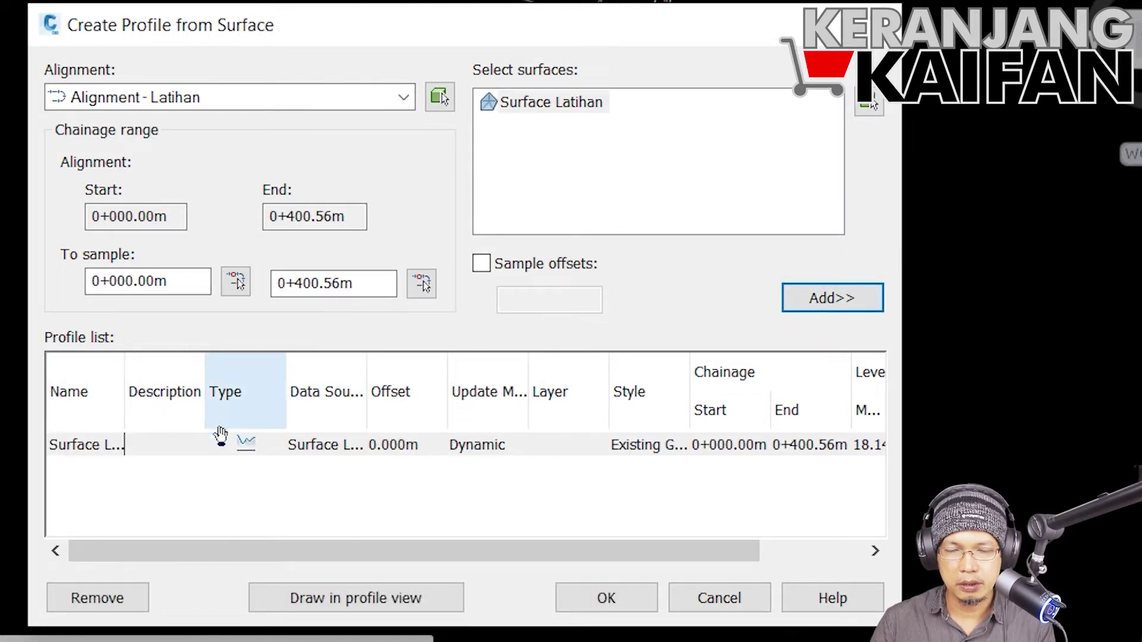
Step: Draw the surface profile in a new profile view named "Profil tanah eksisting" and continue to its chainage range settings
left_click(400, 601)
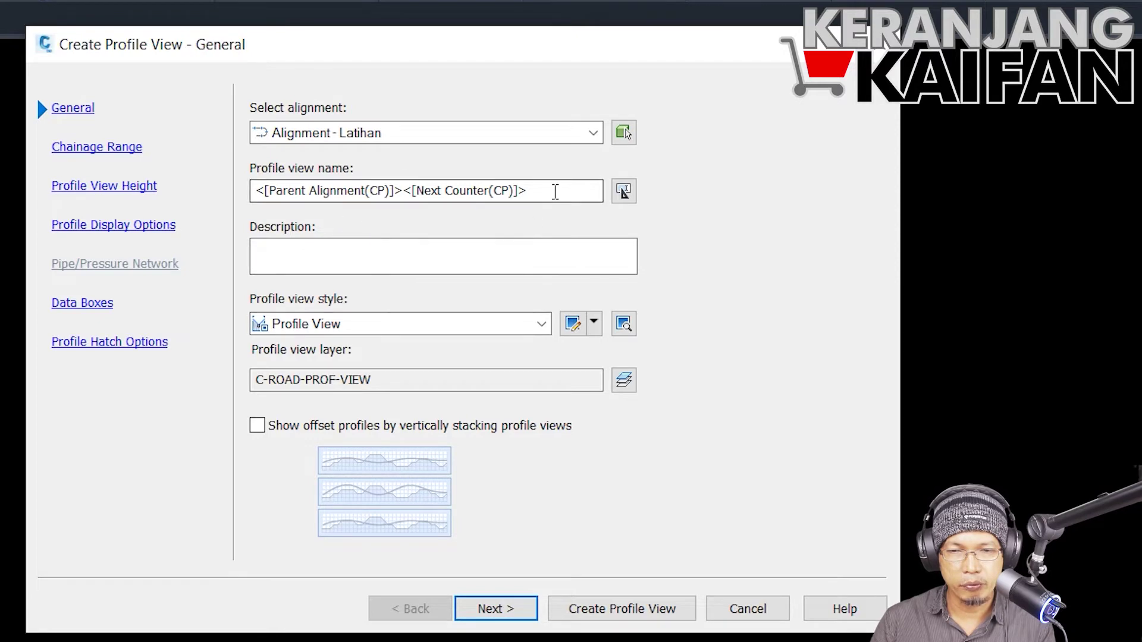
left_click_drag(553, 190, 227, 192)
type("P")
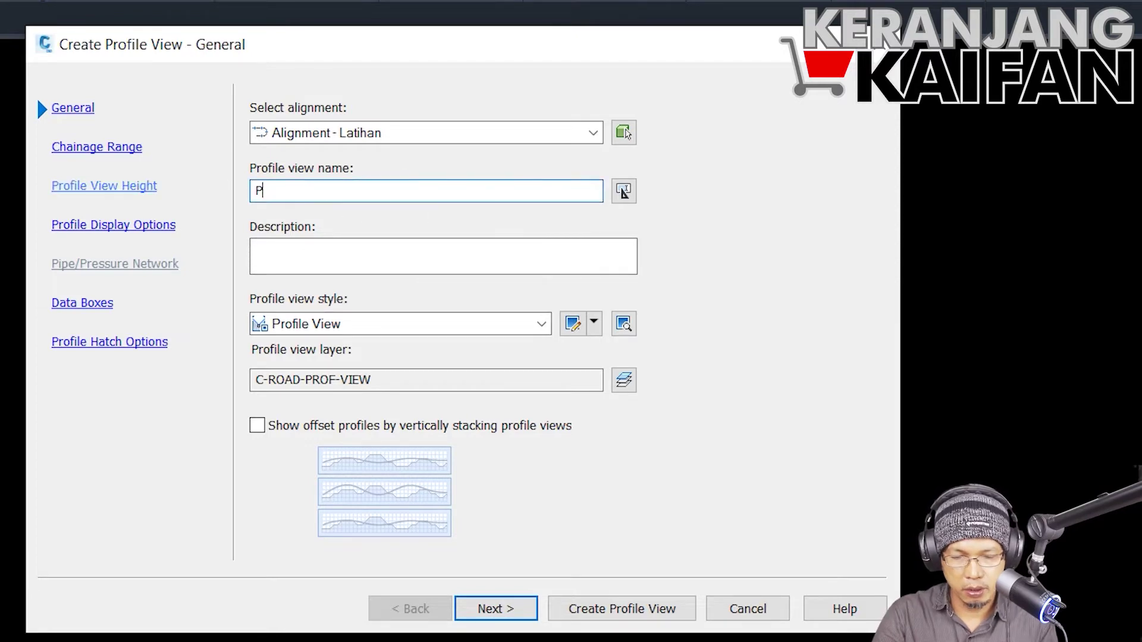
type("rofil tanah e")
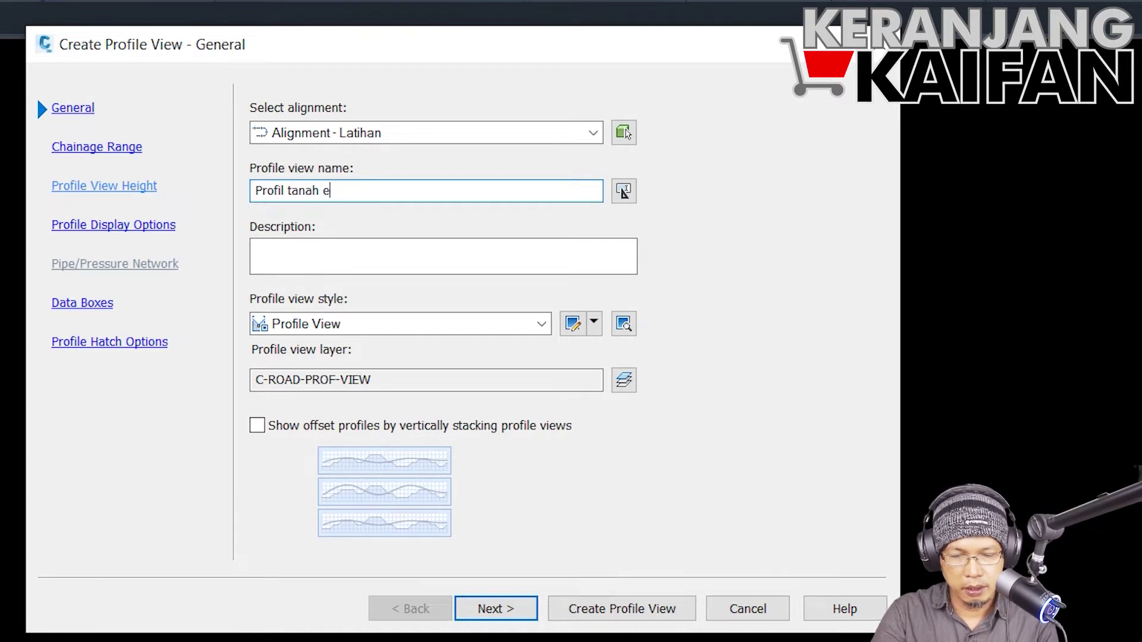
type("ksisting")
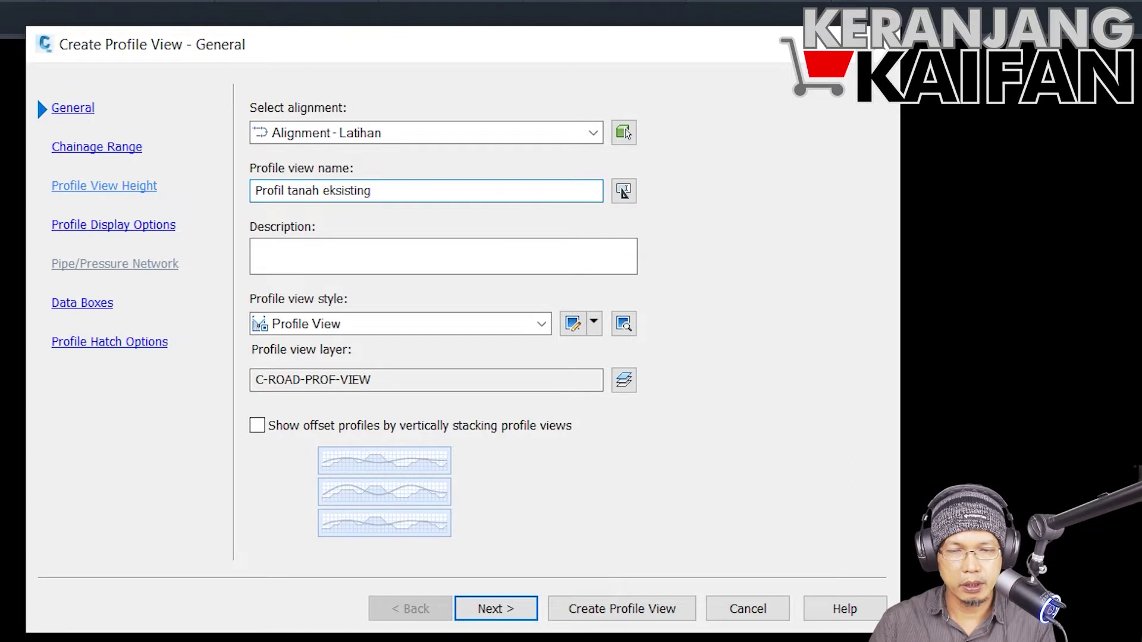
left_click(494, 608)
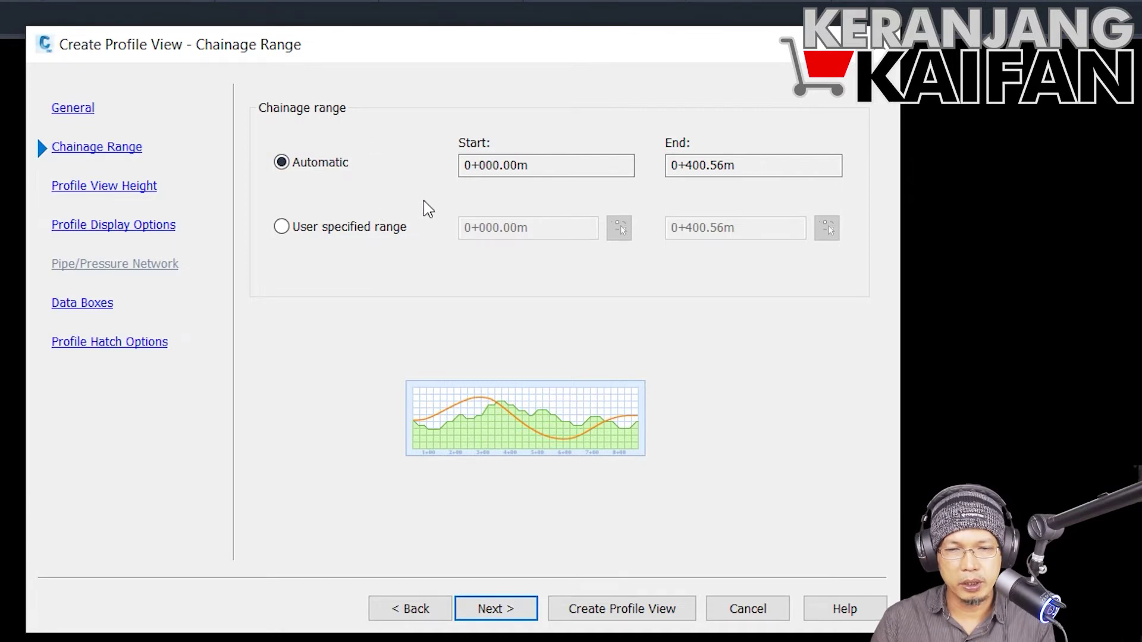
Step: Keep both the chainage range and the height of the profile view set to Automatic after trying the user-specified options
left_click(379, 235)
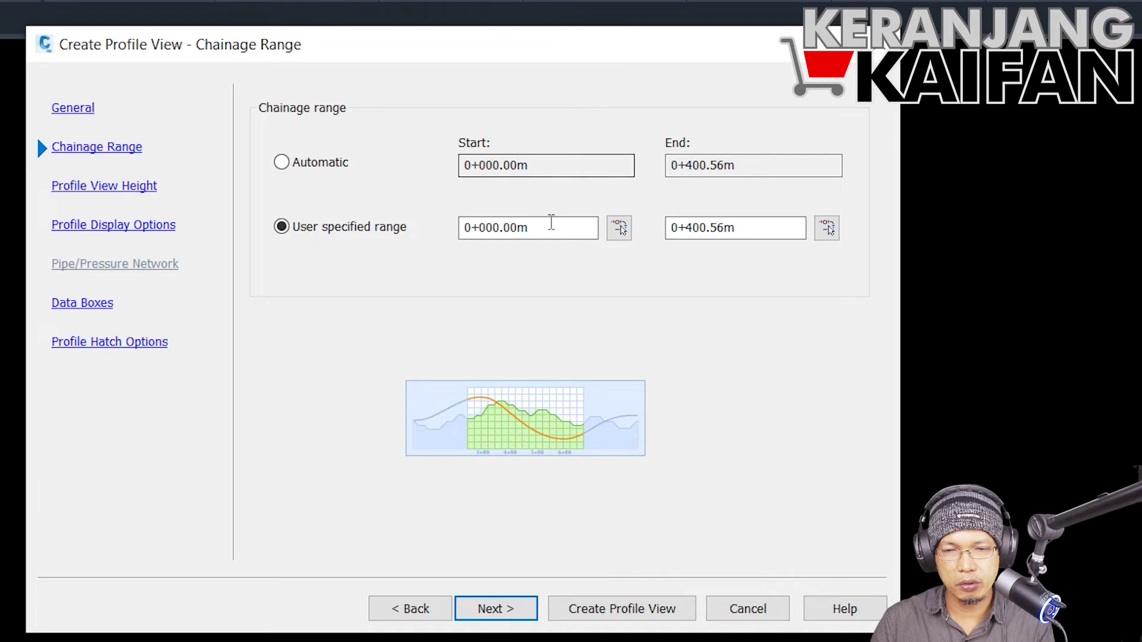
left_click(282, 163)
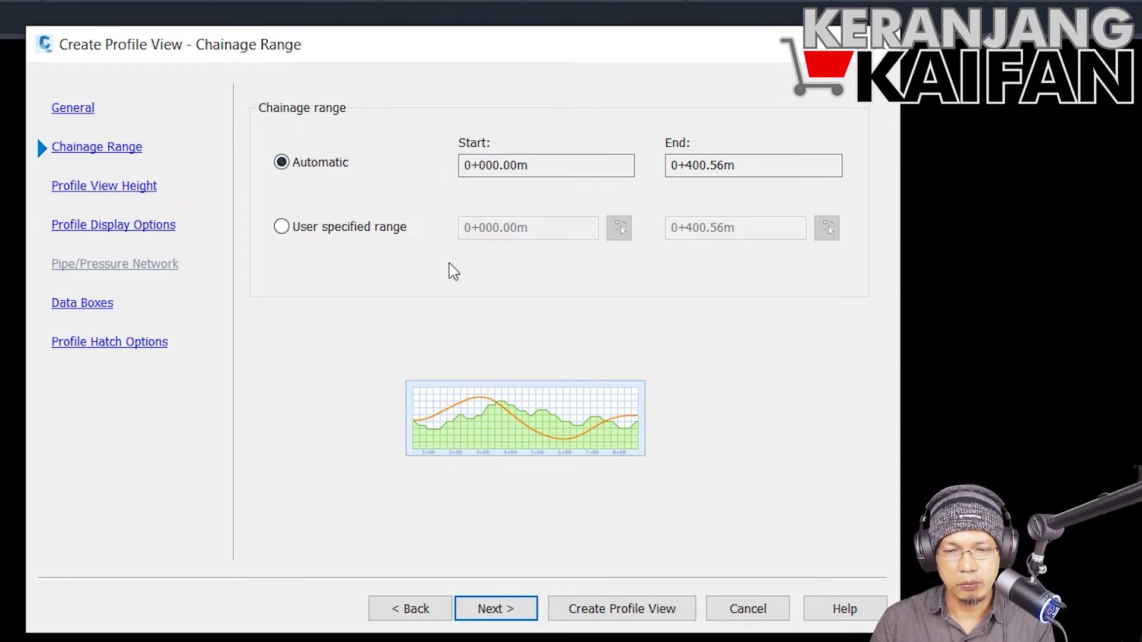
left_click(517, 616)
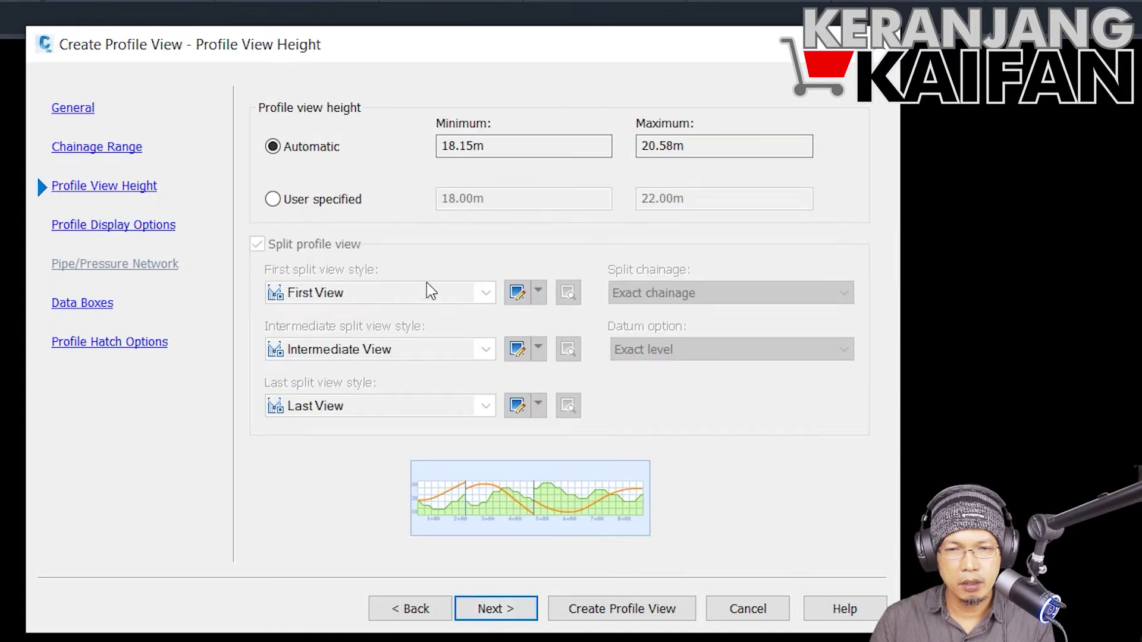
left_click(326, 199)
left_click(324, 154)
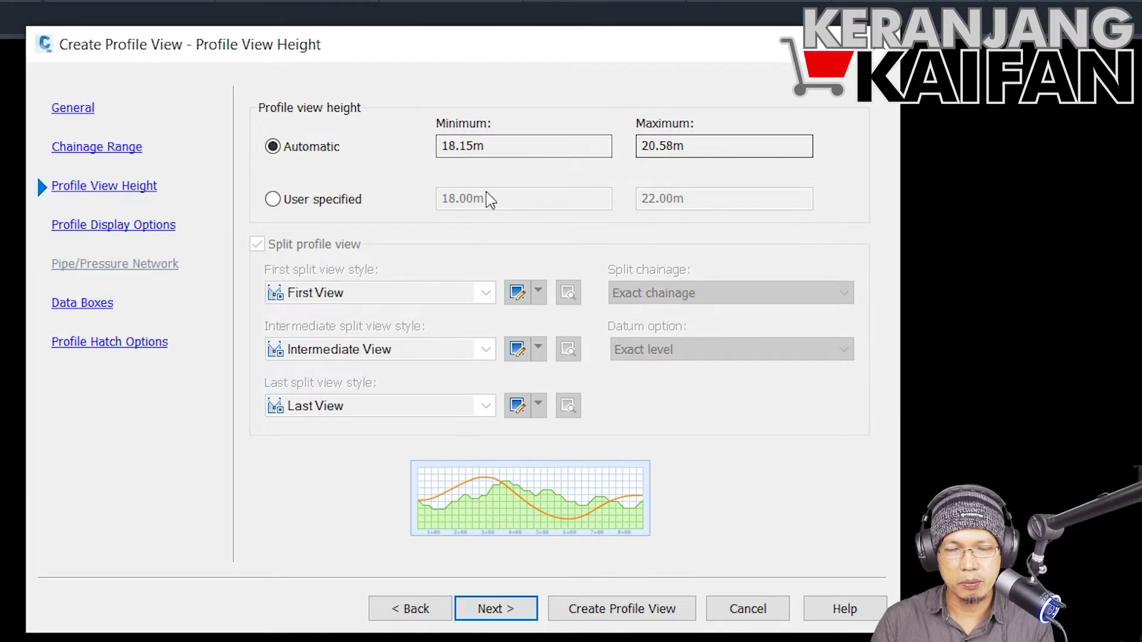
Step: Try a user-specified minimum profile view height of 0.00 m, and return the height to Automatic
left_click(323, 205)
left_click_drag(460, 198, 345, 215)
type("0")
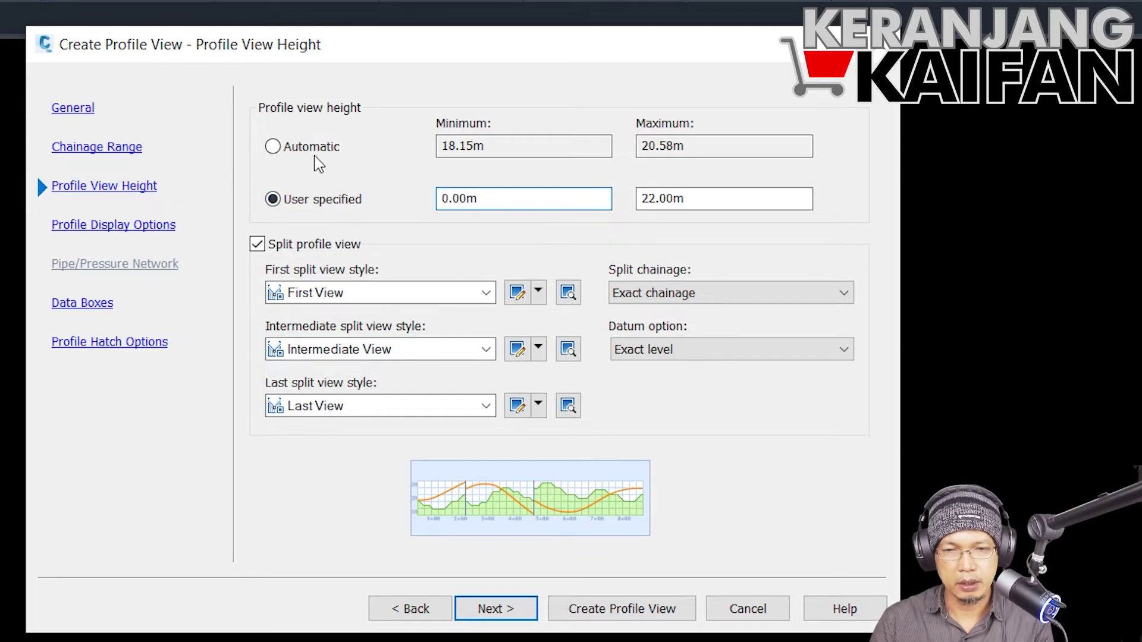
left_click(274, 147)
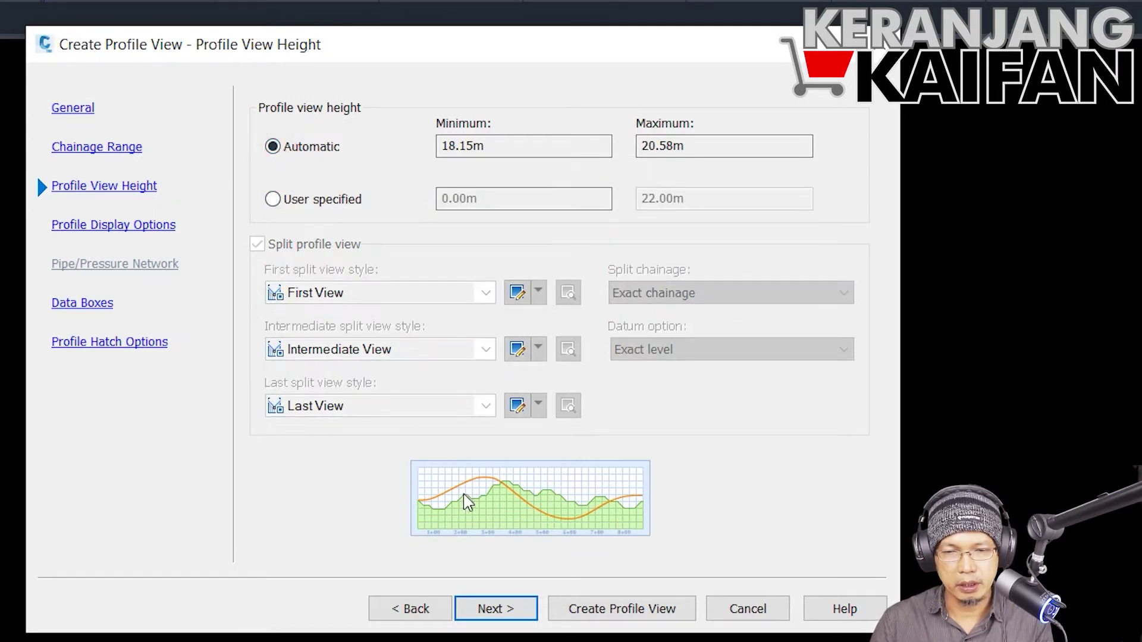
Step: Keep the default profile display options, choose the Profile Data with Geometry and Superelevation band set, and continue to the hatch options
left_click(488, 611)
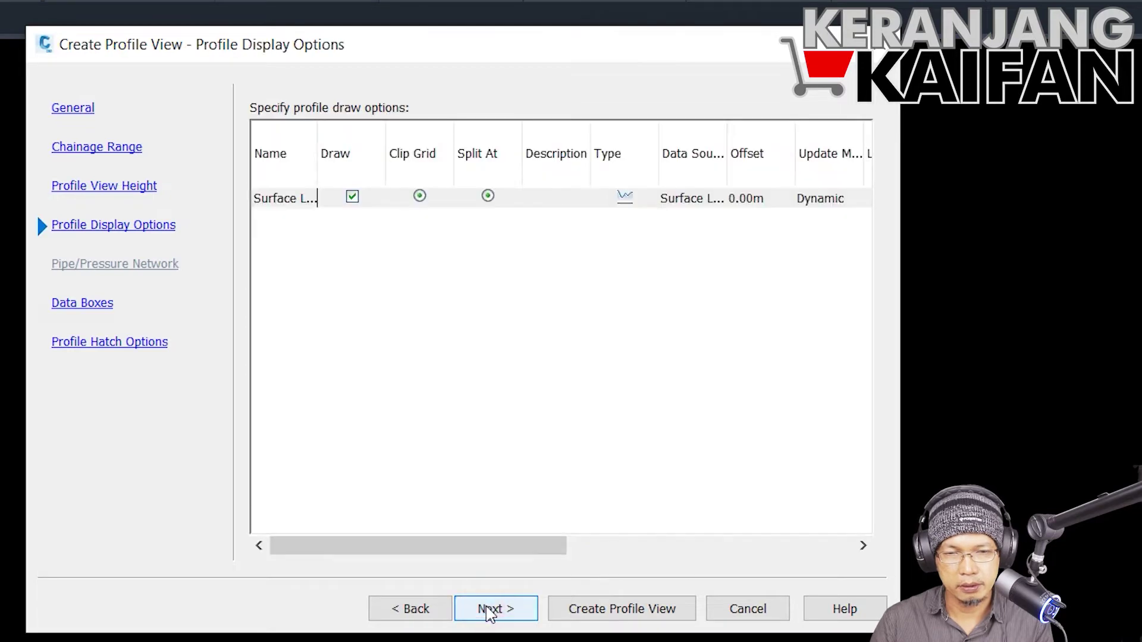
left_click(496, 610)
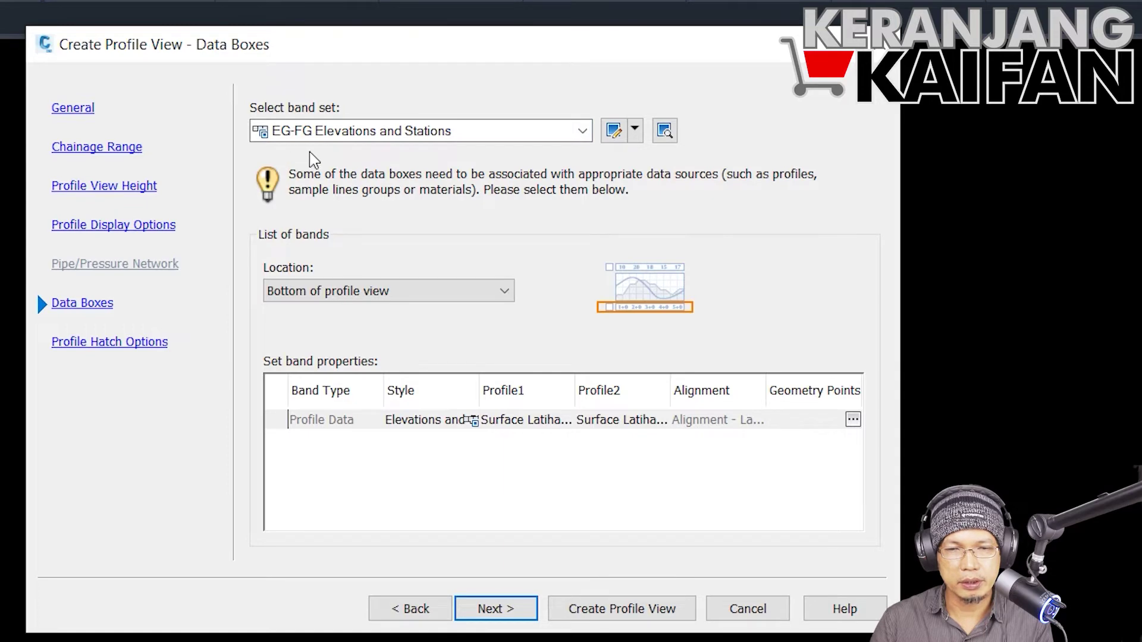
left_click(583, 132)
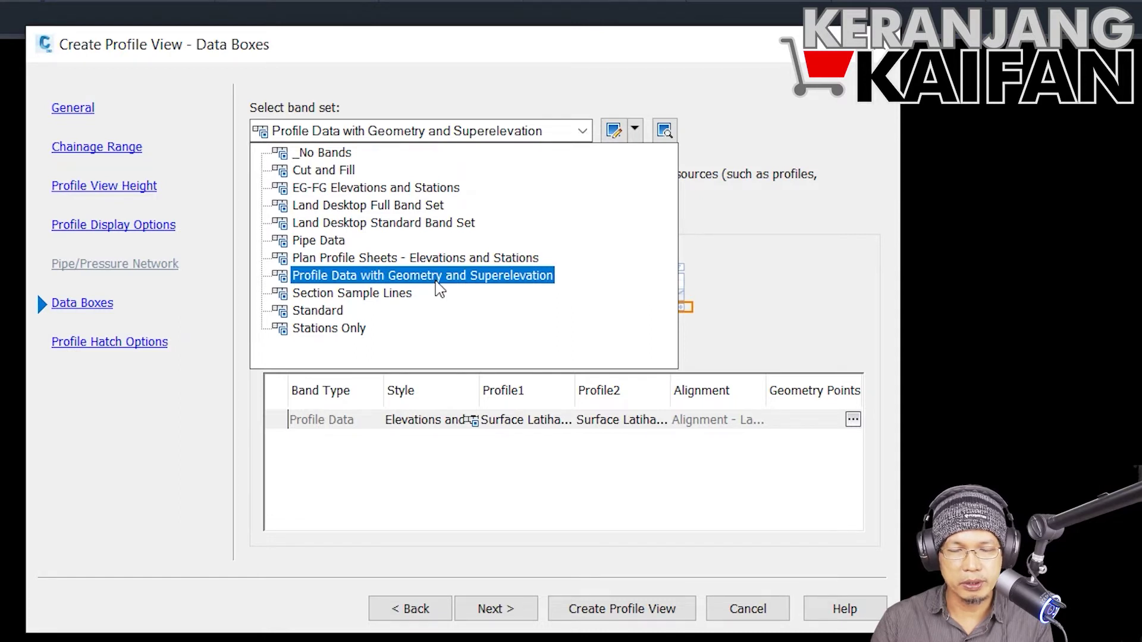
left_click(463, 288)
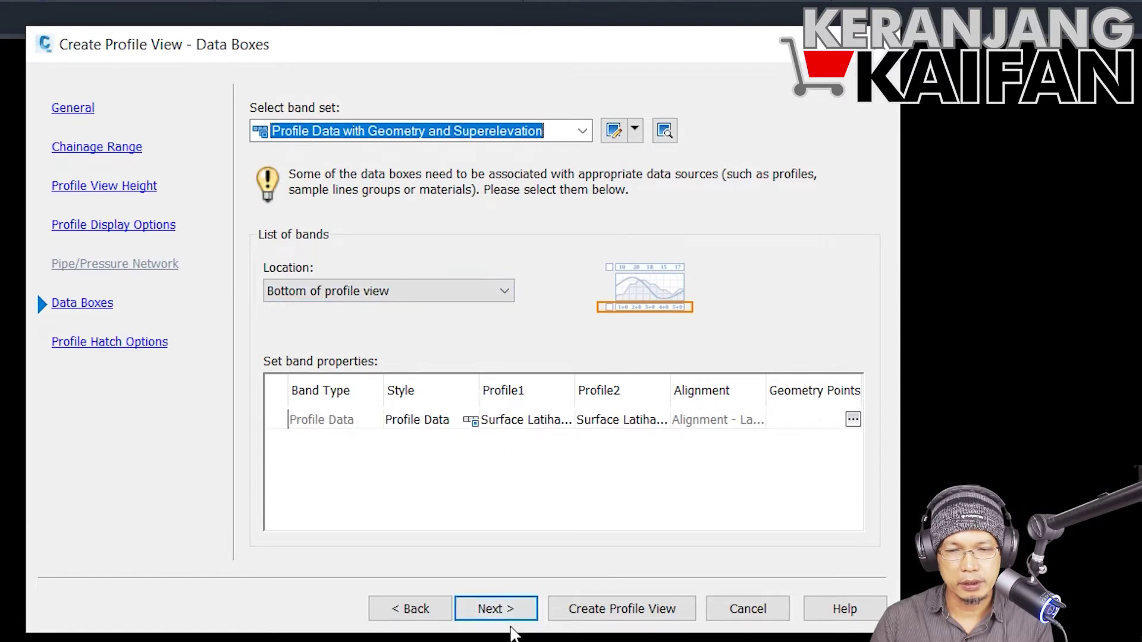
left_click(512, 613)
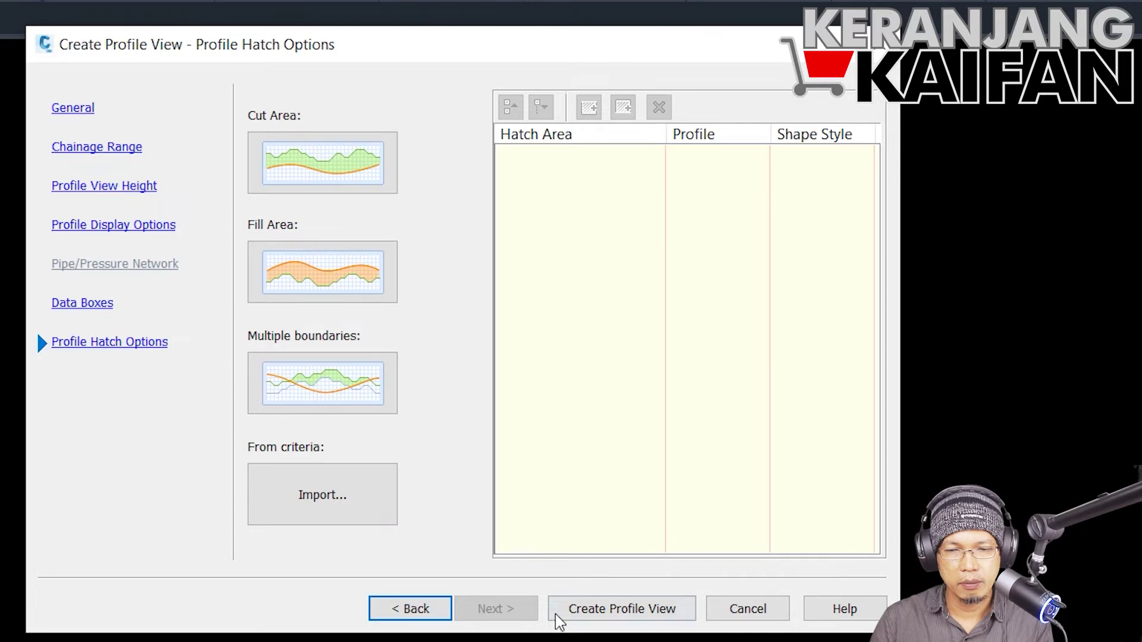
Step: Create the profile view without hatching and place its origin in the empty area east of the alignment
left_click(593, 612)
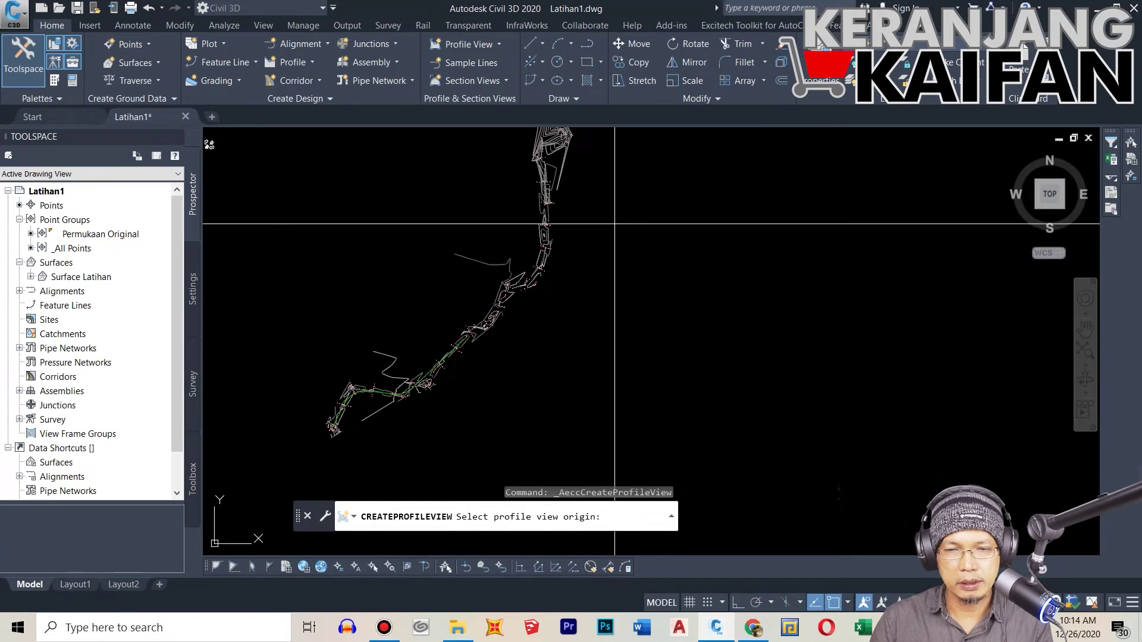
middle_click_drag(612, 224, 510, 363)
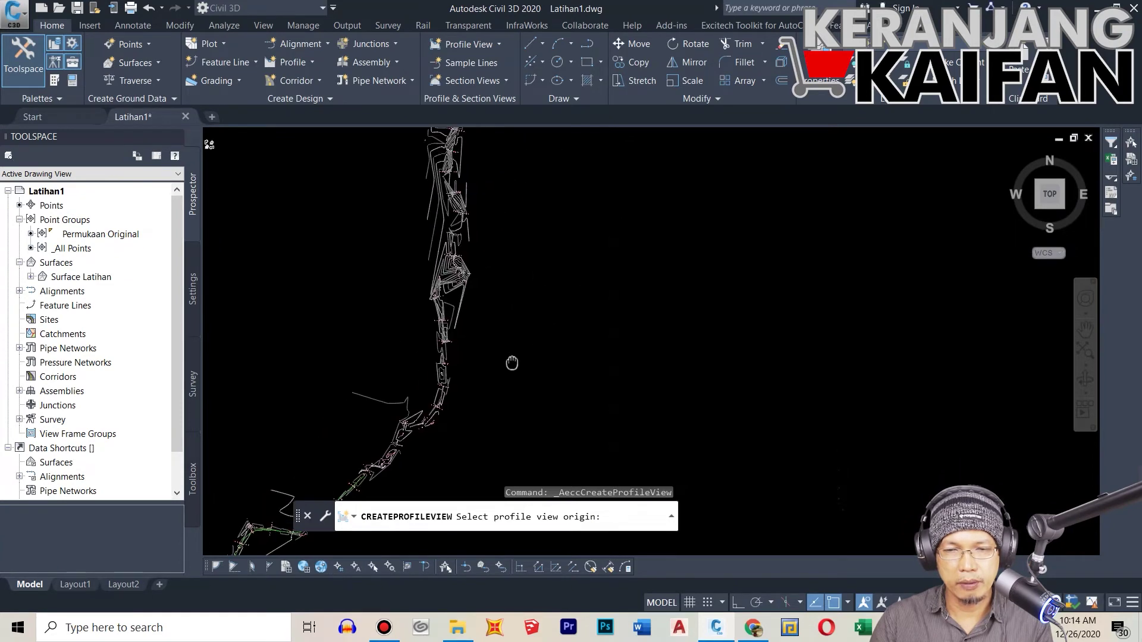
left_click(604, 301)
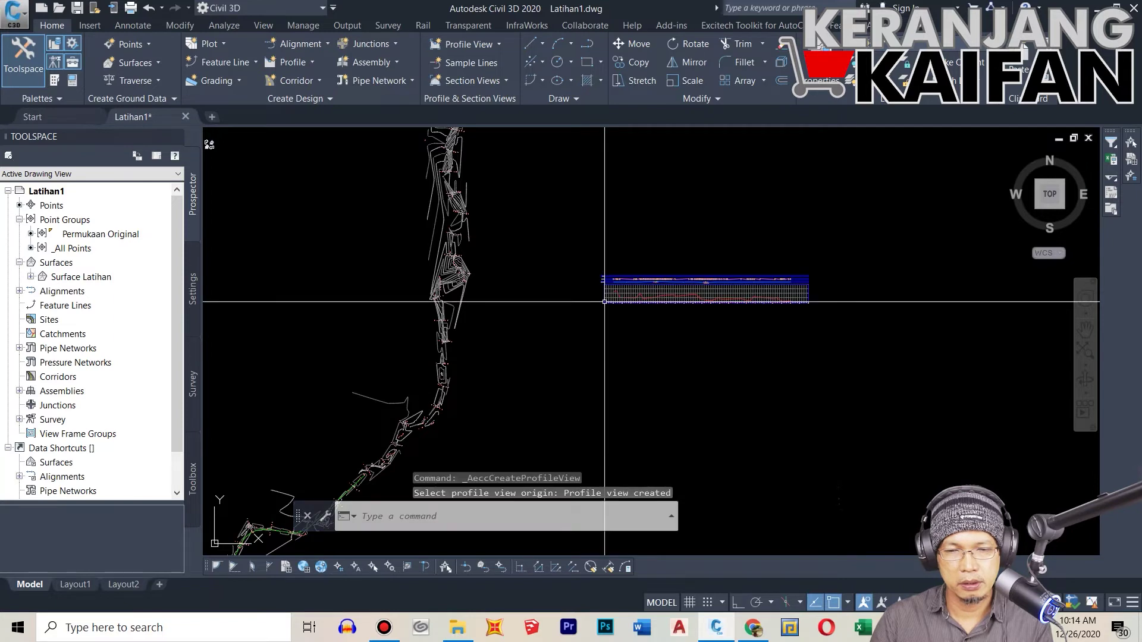
Step: Examine the new profile view along its full length, including the empty grid before the profile's start
scroll(627, 254, "up", 2)
scroll(627, 253, "up", 3)
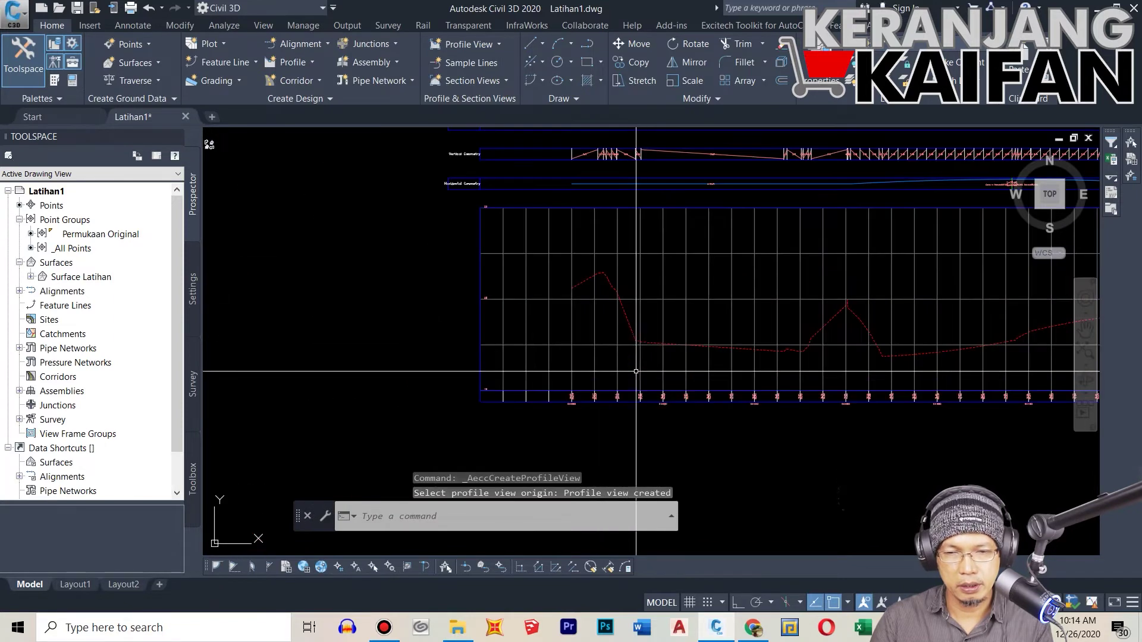
scroll(538, 314, "up", 4)
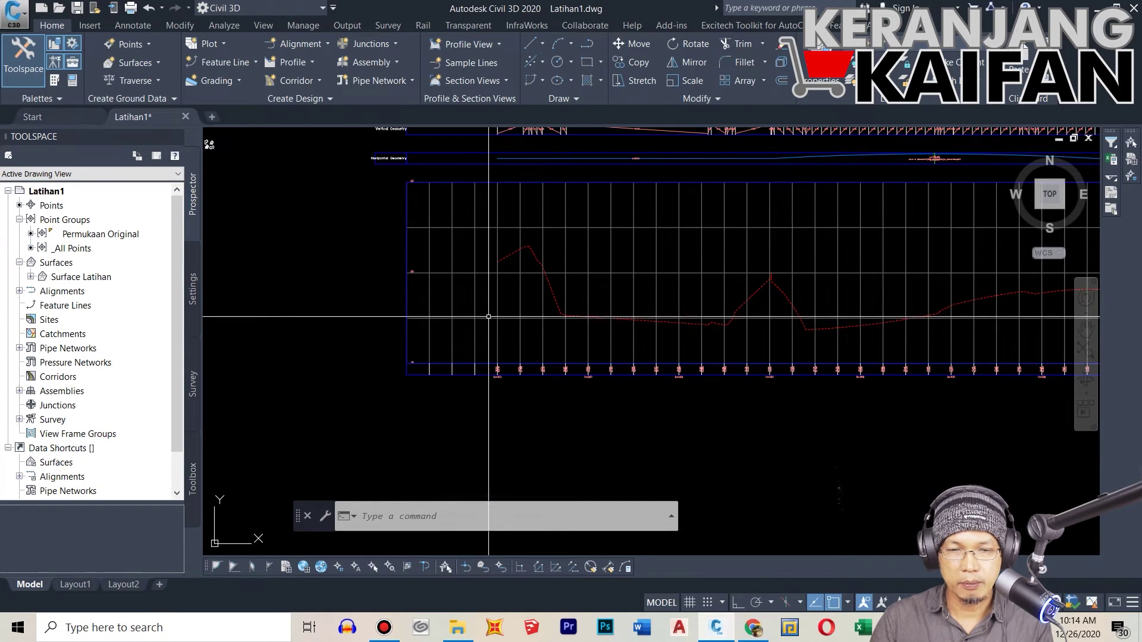
scroll(466, 317, "down", 5)
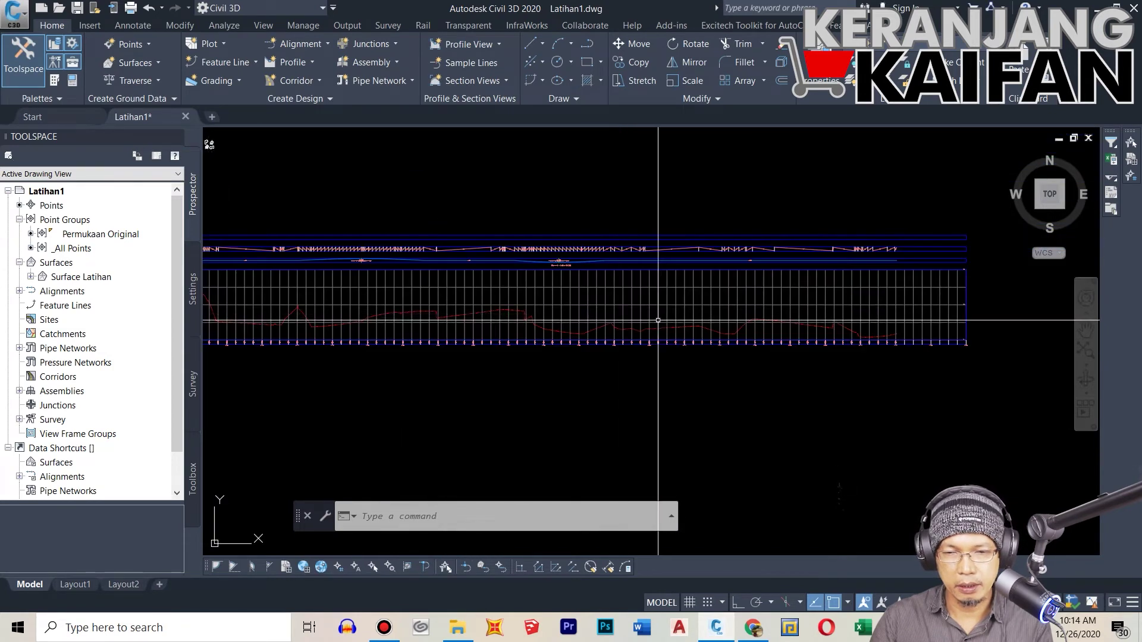
scroll(658, 320, "up", 2)
scroll(452, 277, "down", 5)
scroll(218, 282, "up", 3)
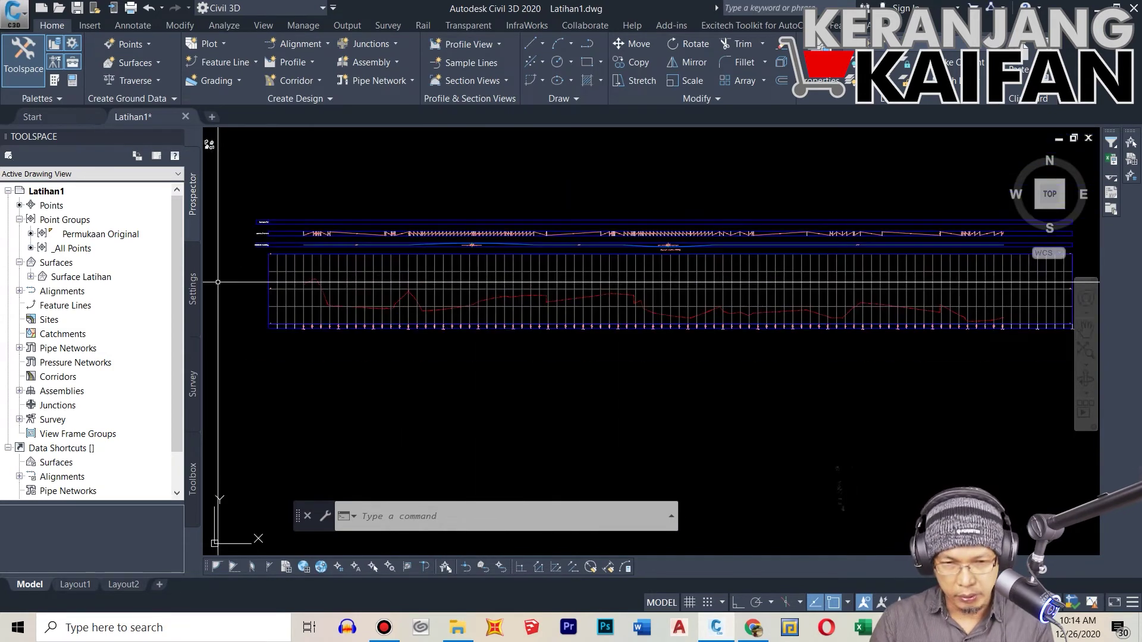
middle_click_drag(227, 283, 323, 290)
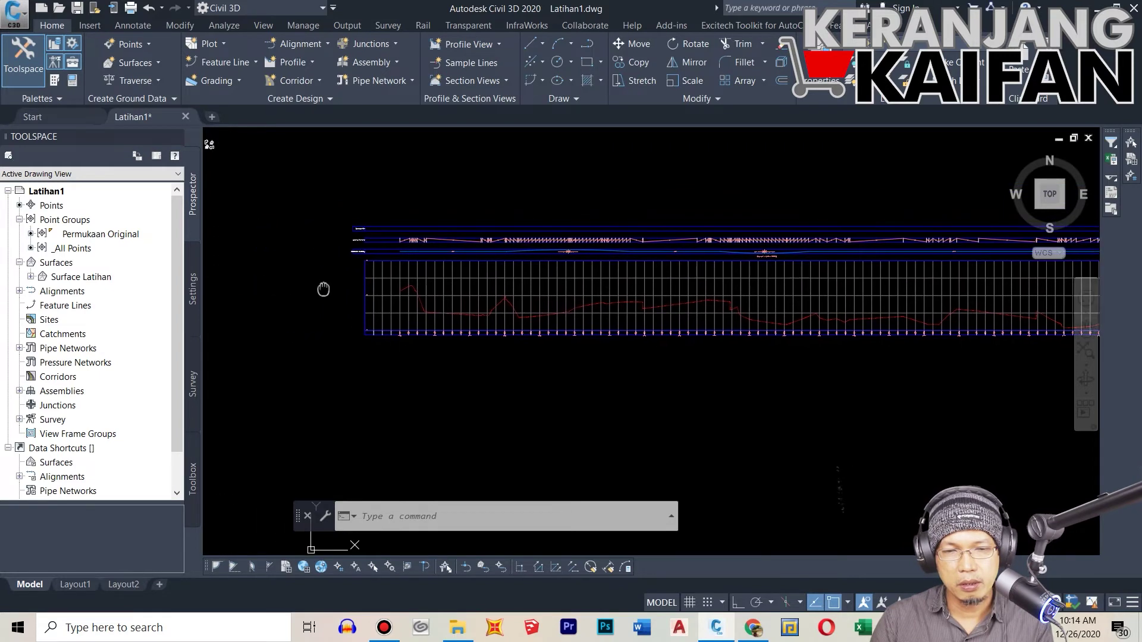
scroll(386, 291, "up", 6)
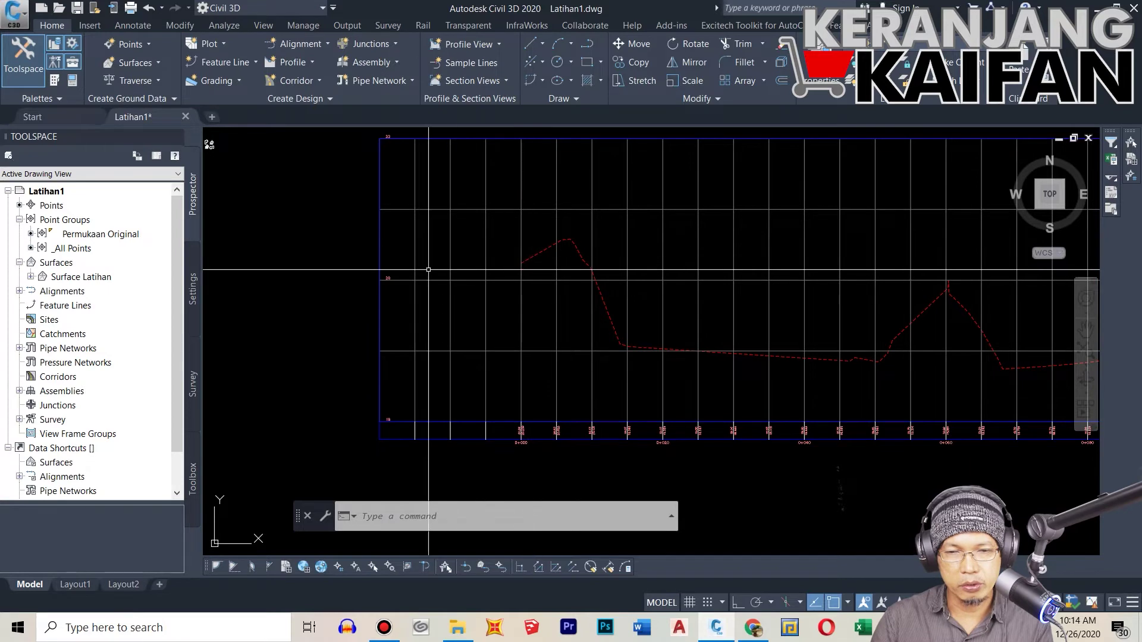
mouse_move(380, 257)
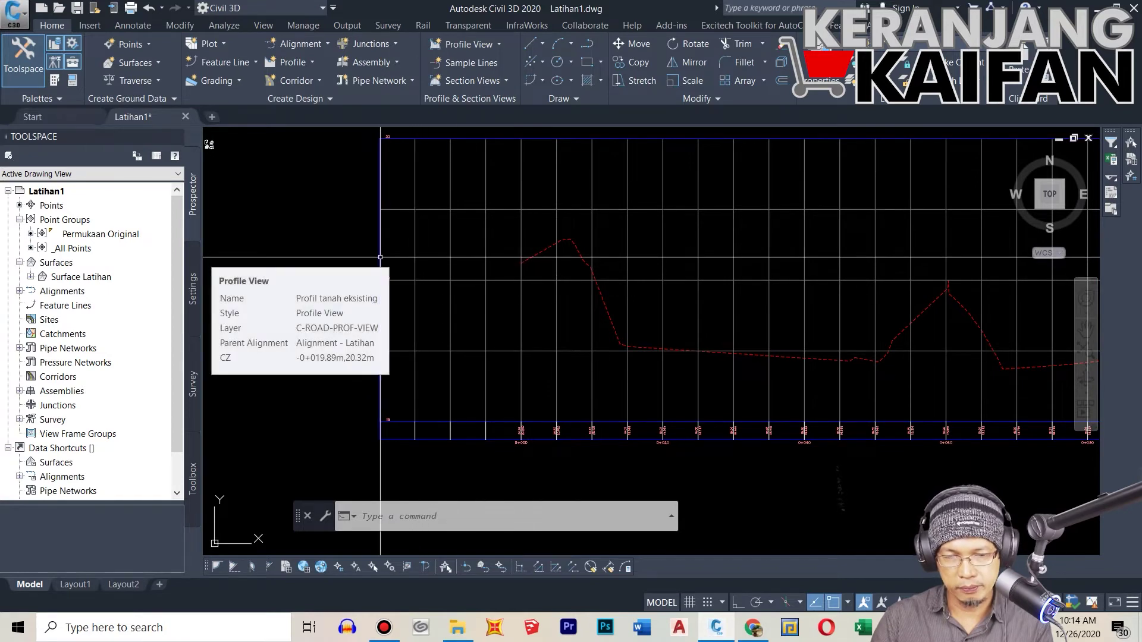
Step: Edit the style of the profile view and set its left grid padding to 0
left_click(479, 425)
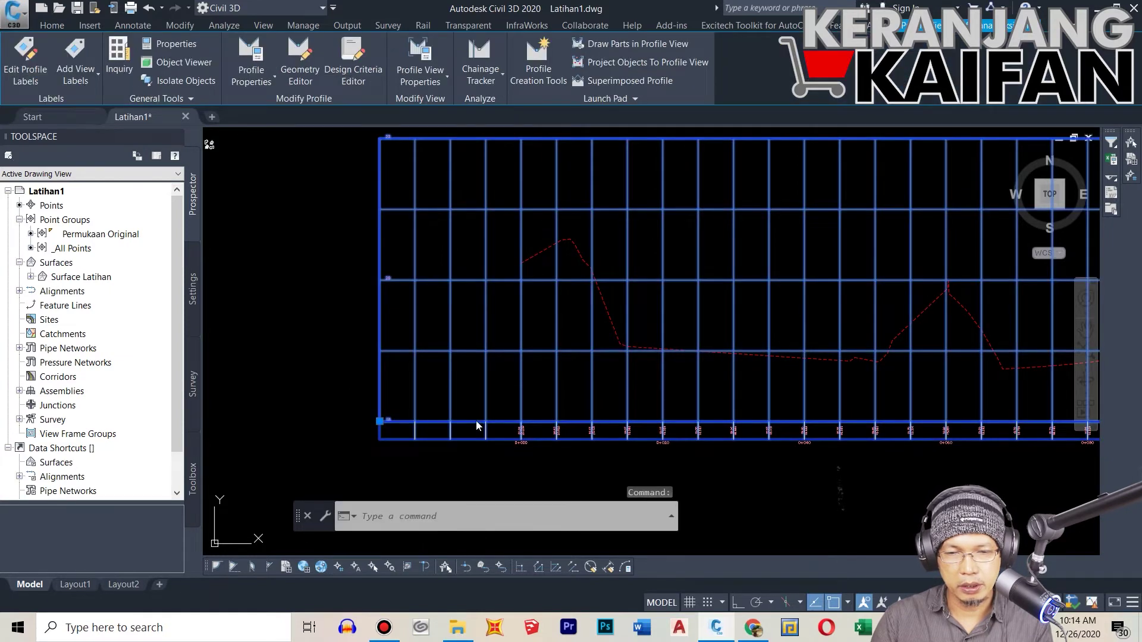
right_click(475, 426)
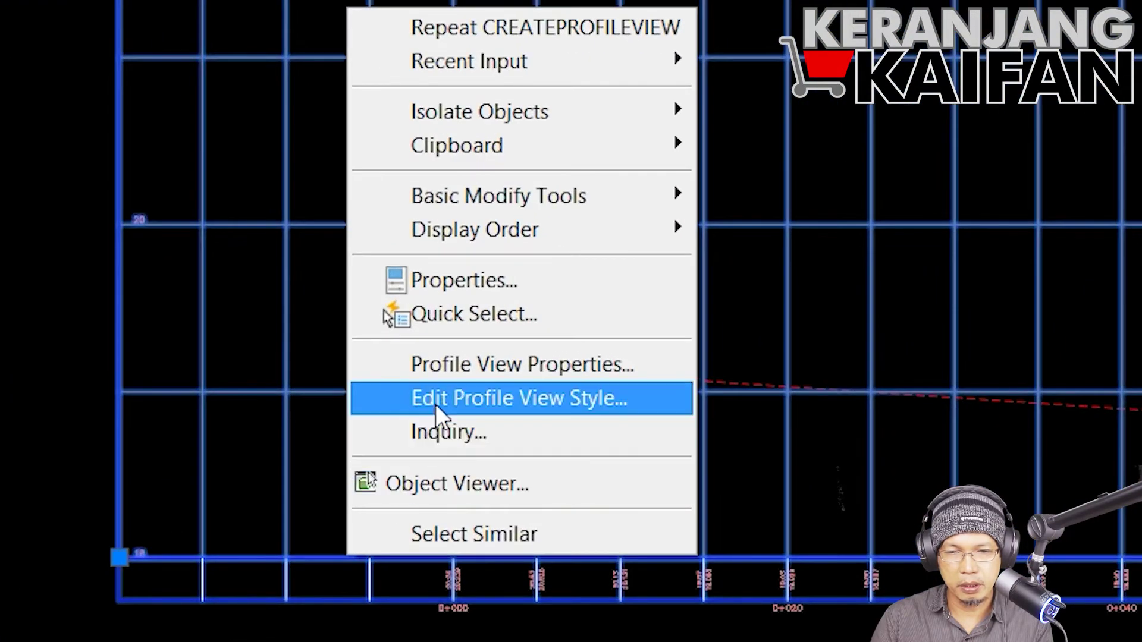
left_click(443, 398)
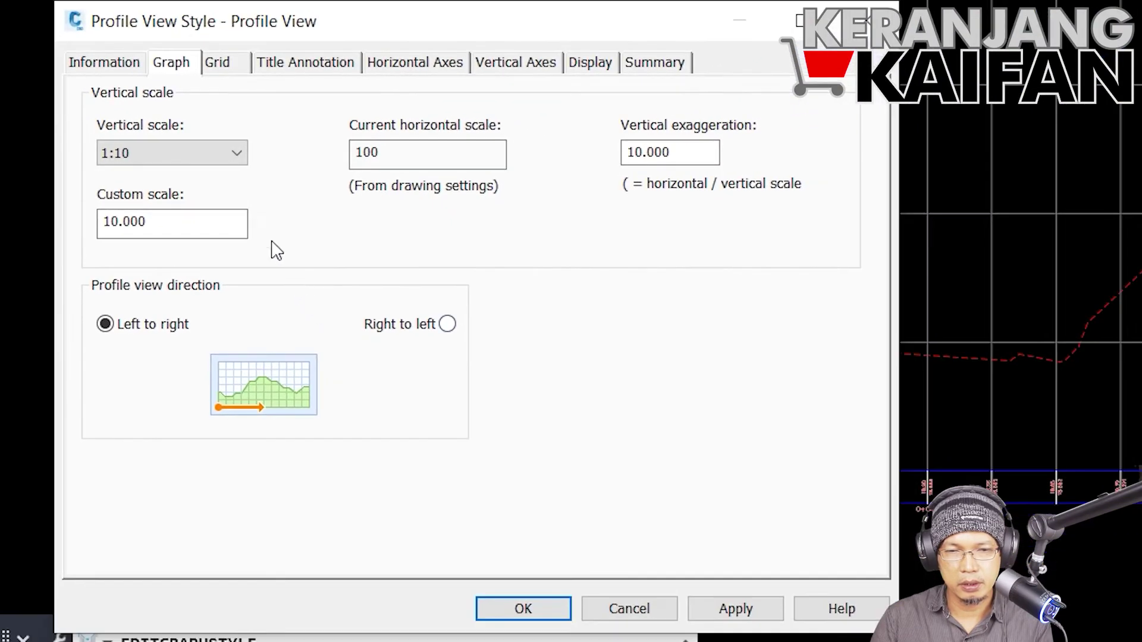
left_click(222, 67)
left_click_drag(191, 443, 115, 446)
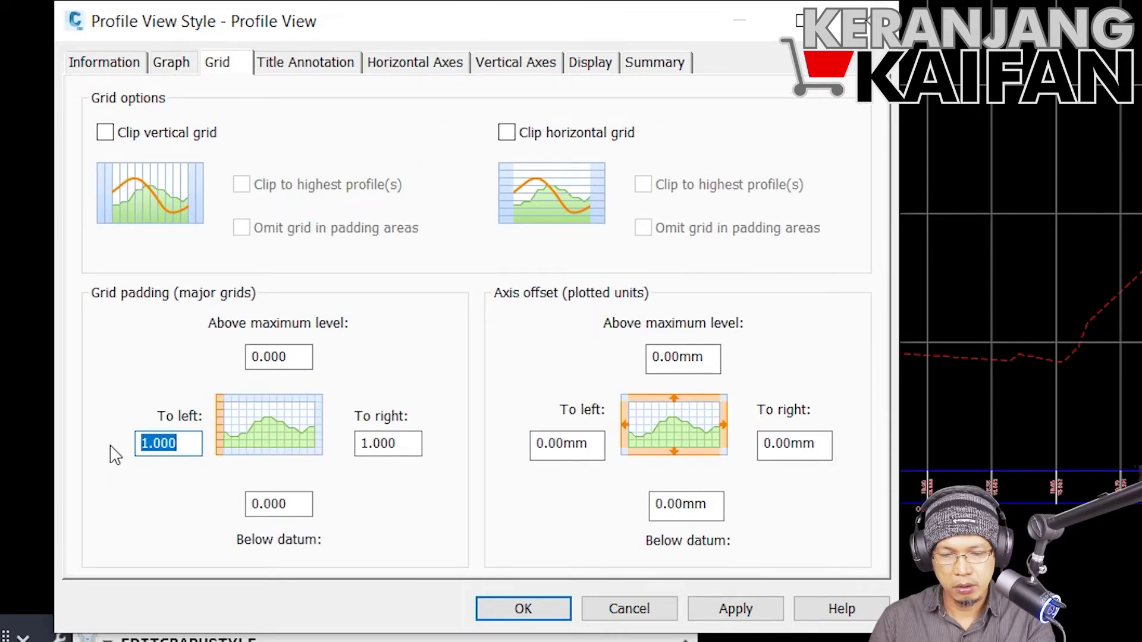
type("0")
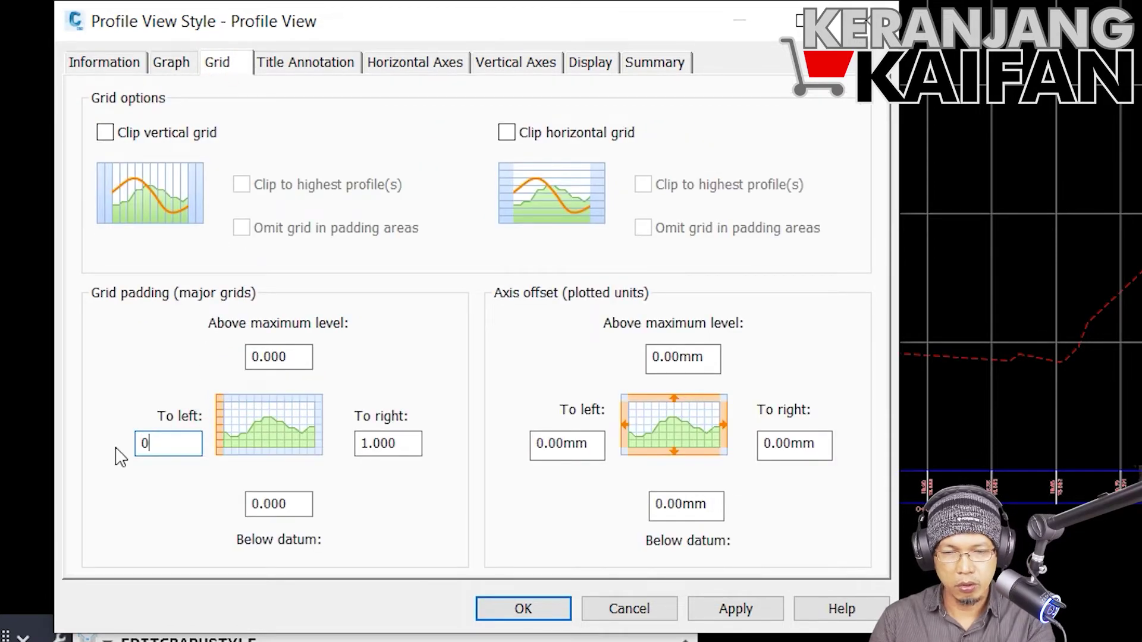
Step: Clip the vertical and horizontal grids to the highest profiles, omit both in padding areas, and apply the style
left_click(105, 133)
left_click(506, 132)
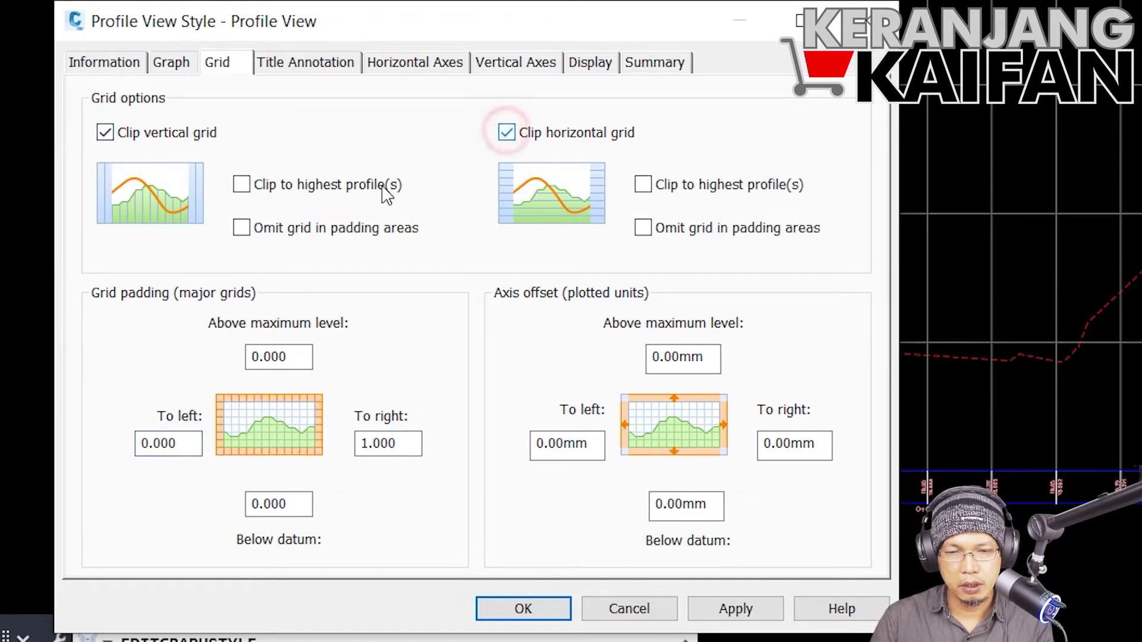
left_click(242, 184)
left_click(644, 184)
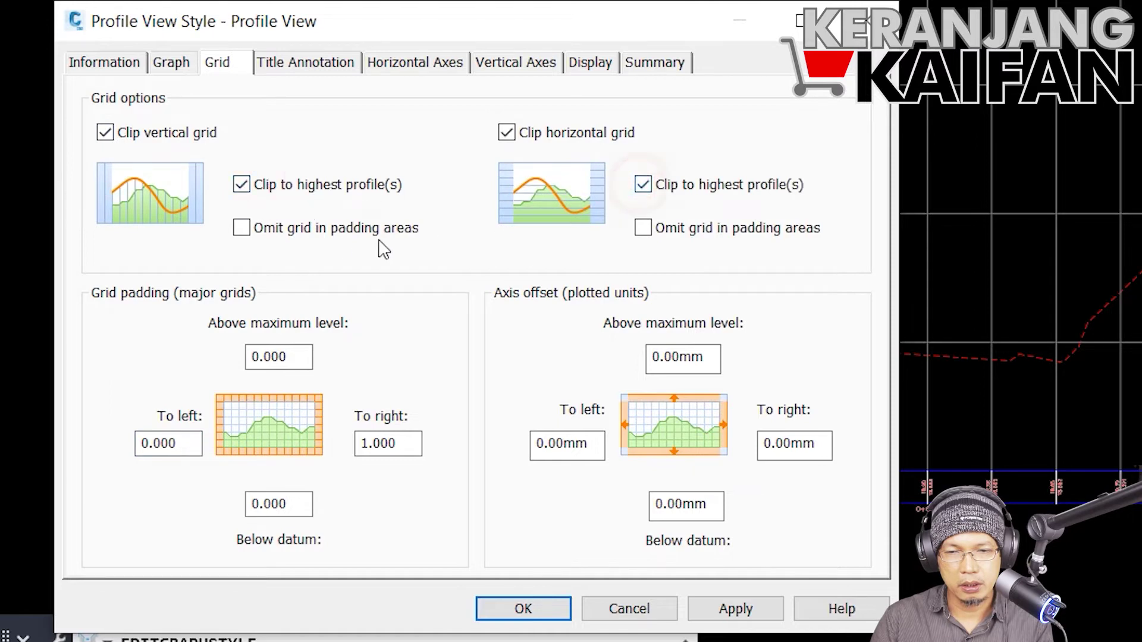
left_click(249, 232)
left_click(643, 233)
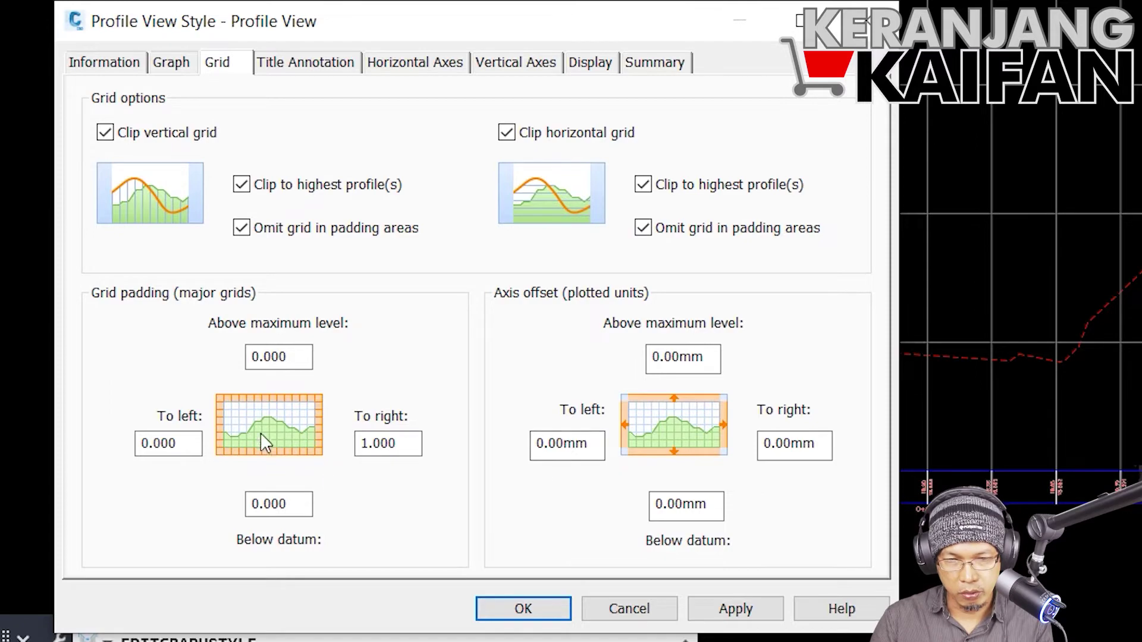
left_click(535, 613)
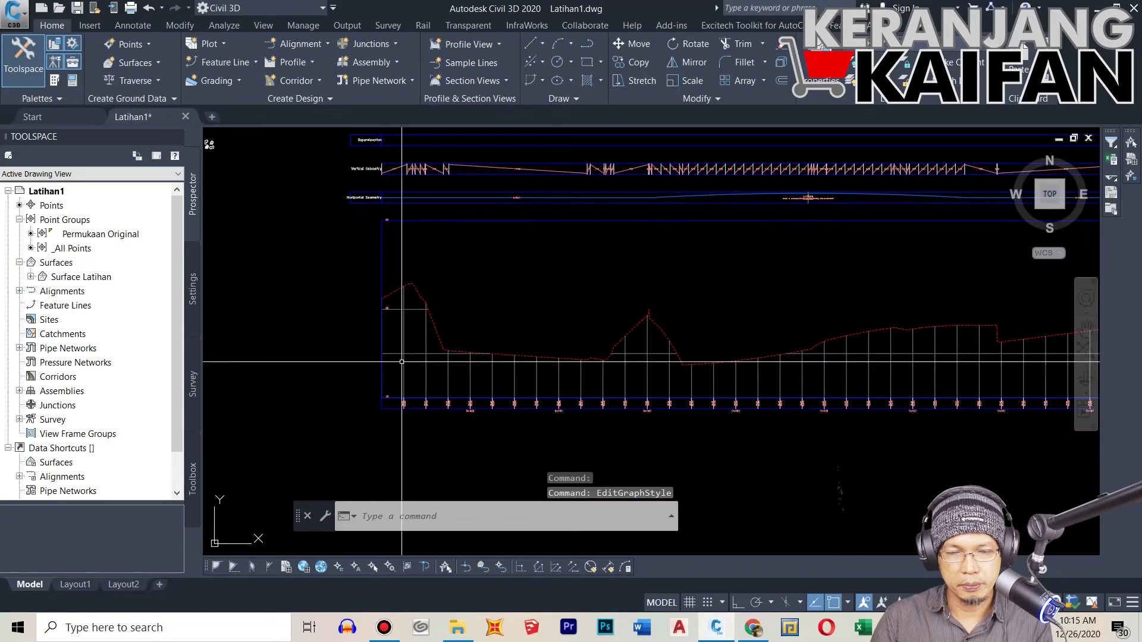
Step: Review the grid settings in the profile view style and inspect the clipped grid at both ends of the profile view
scroll(402, 362, "down", 2)
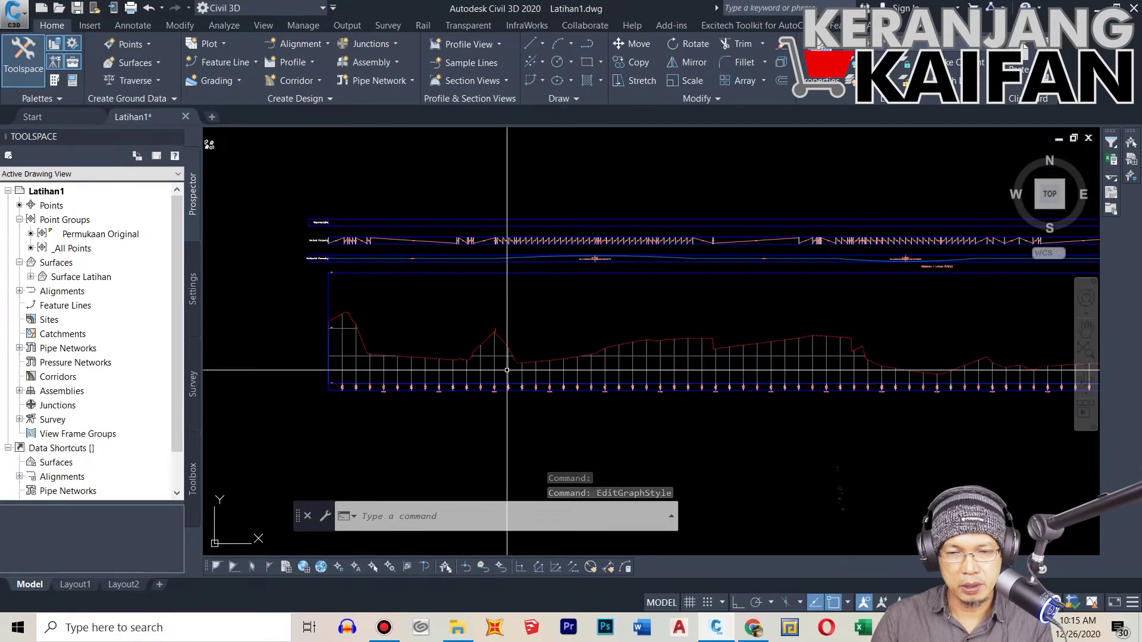
scroll(342, 374, "up", 4)
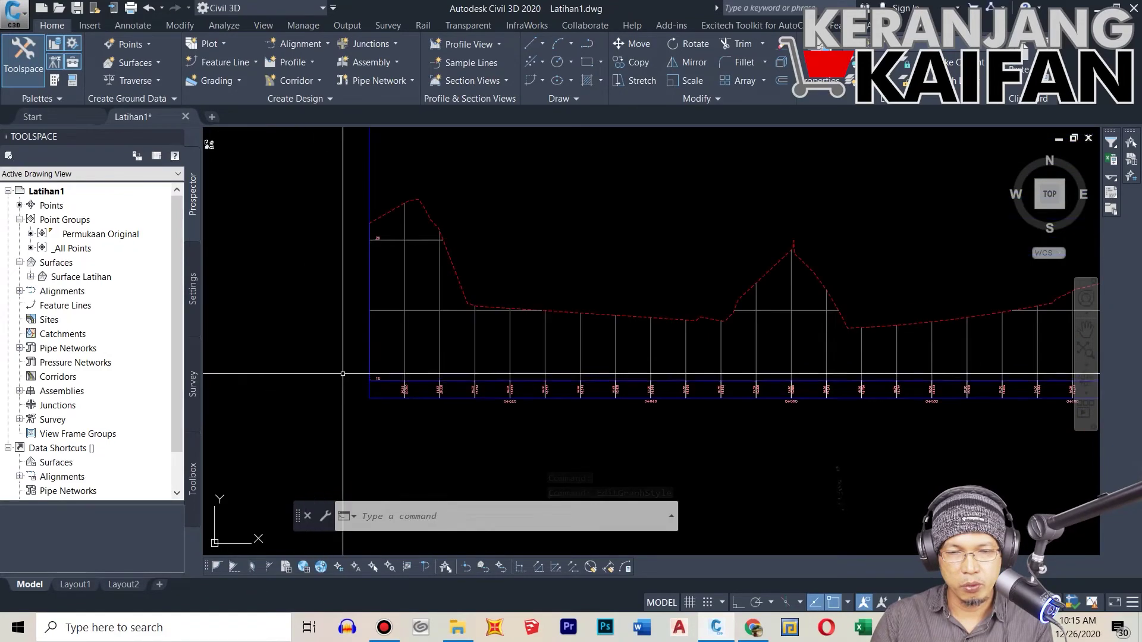
left_click(396, 381)
right_click(395, 380)
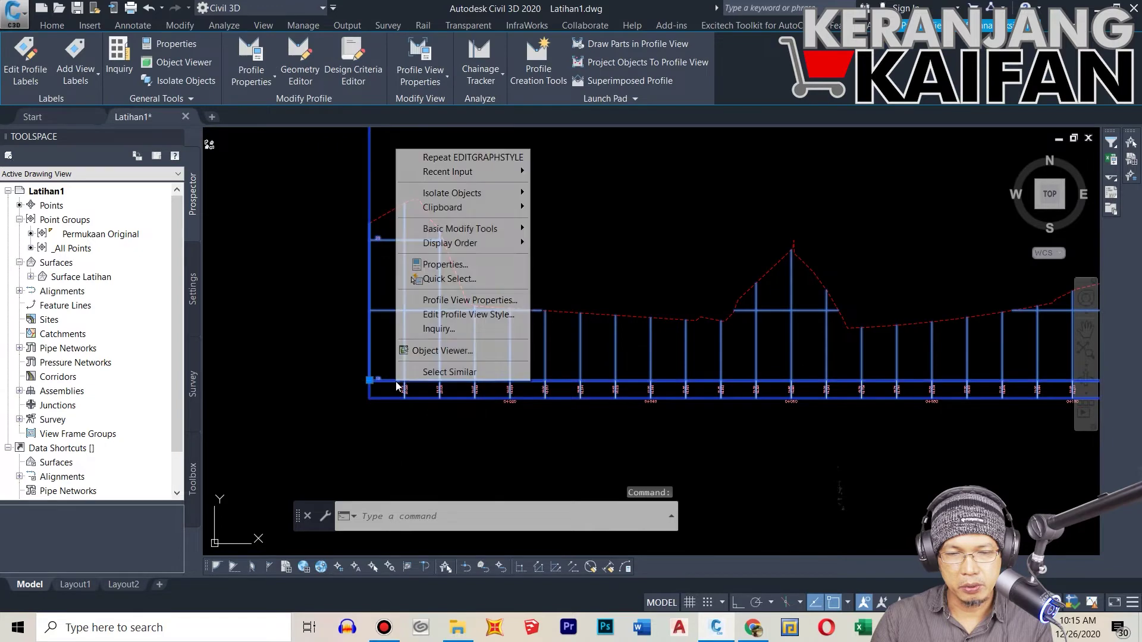
left_click(469, 319)
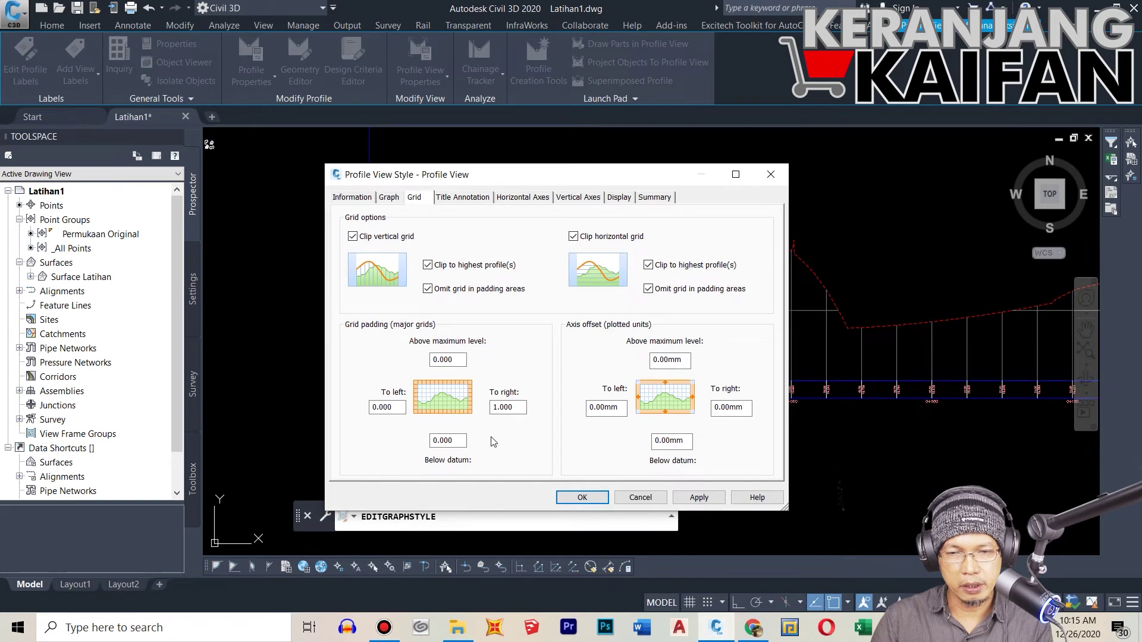
left_click(577, 499)
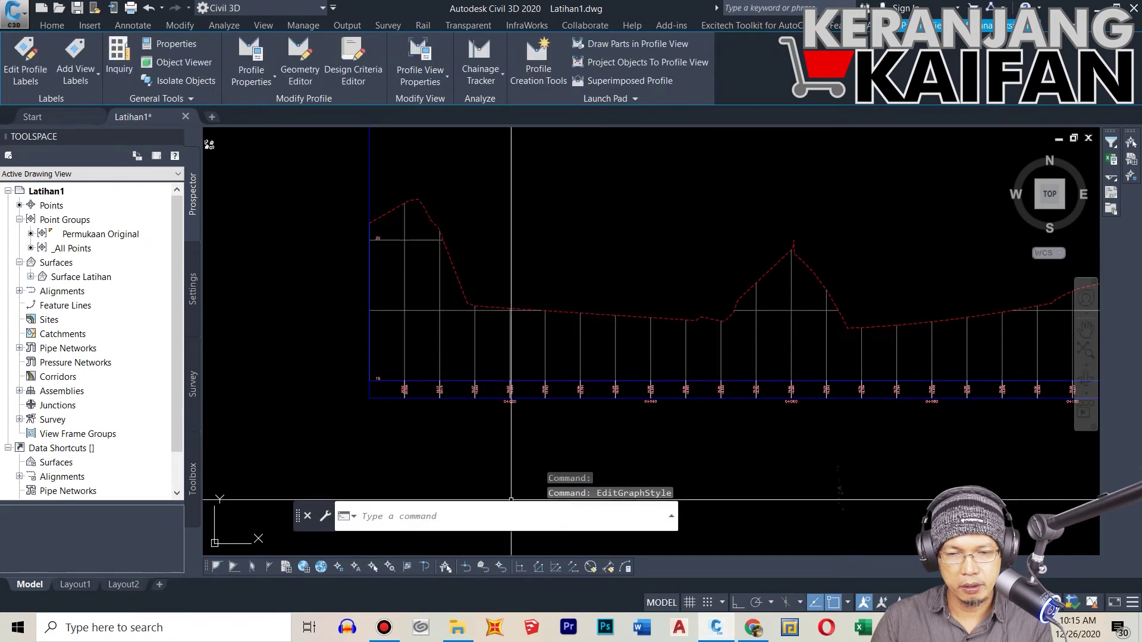
scroll(359, 212, "up", 4)
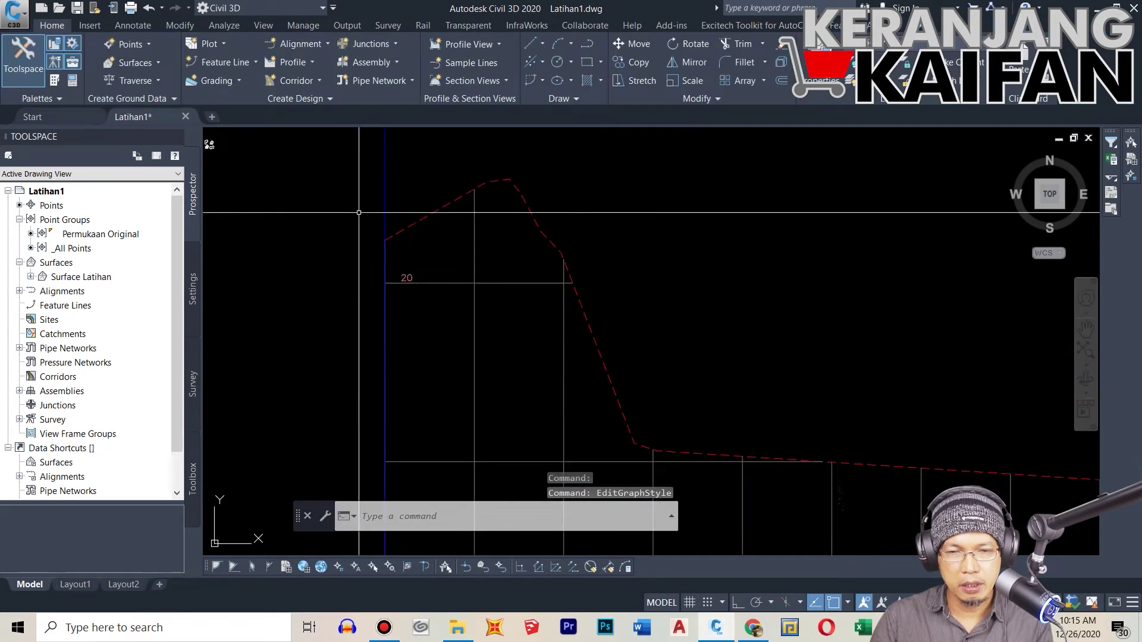
scroll(393, 221, "down", 3)
scroll(388, 238, "down", 6)
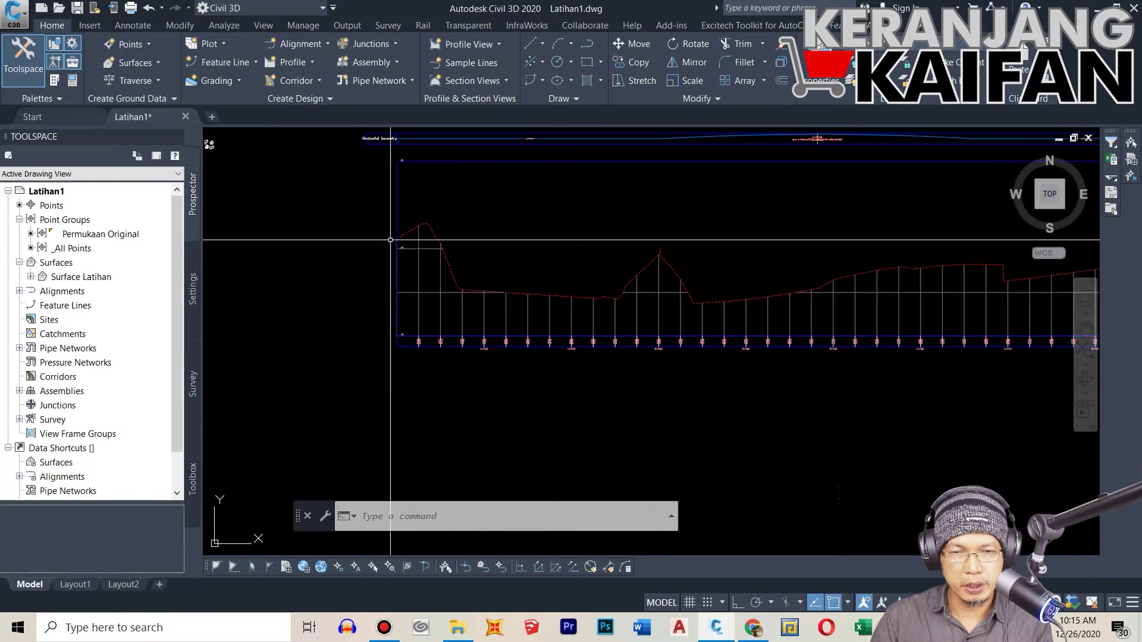
scroll(756, 300, "up", 2)
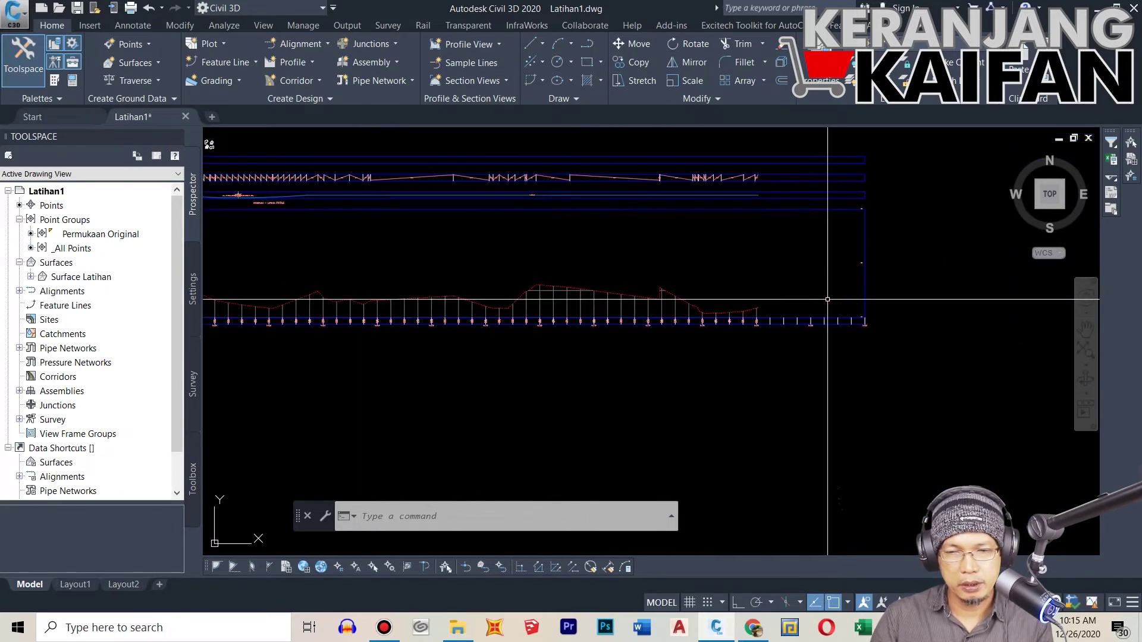
scroll(631, 268, "down", 4)
scroll(500, 238, "up", 6)
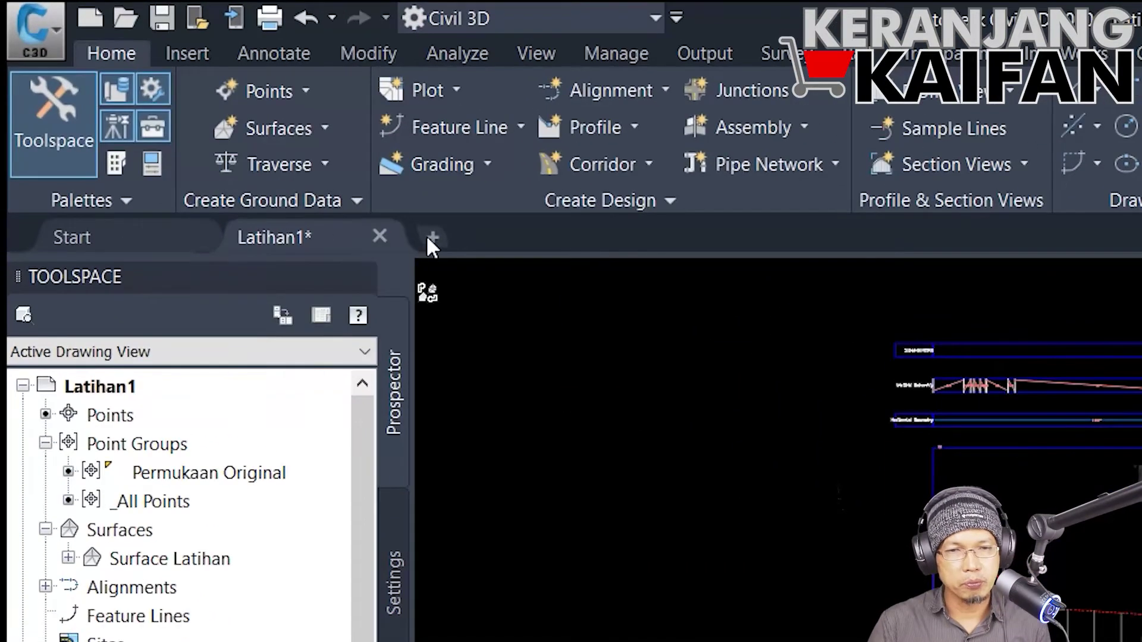
Step: Start a new layout profile with Profile Creation Tools on the existing profile view and name it Alinyemen Vertikal
left_click(636, 127)
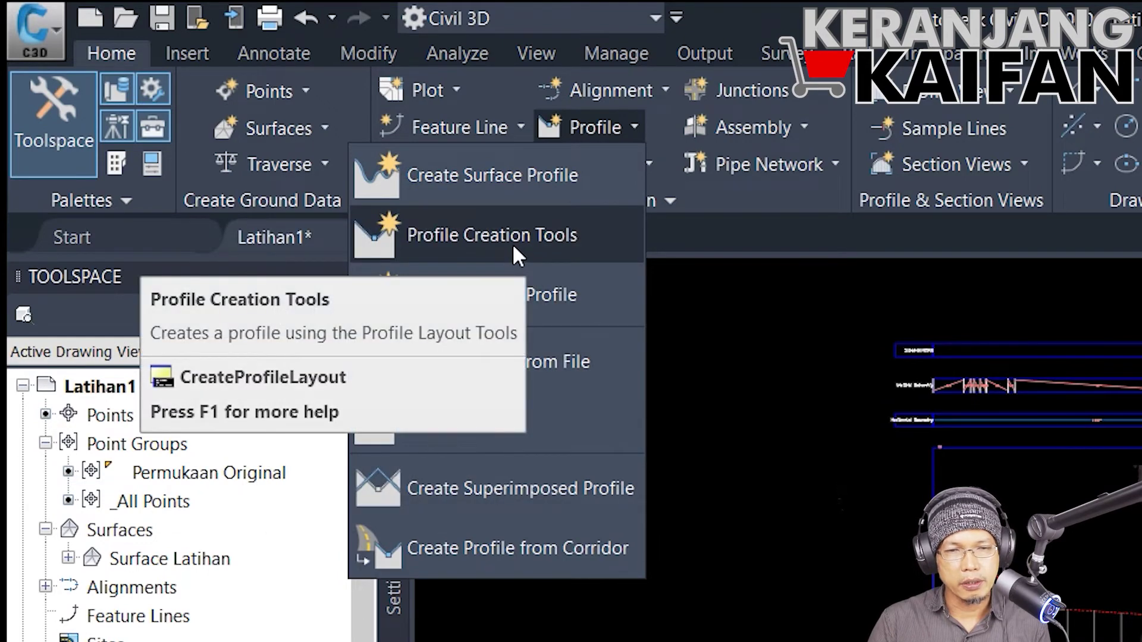
left_click(529, 242)
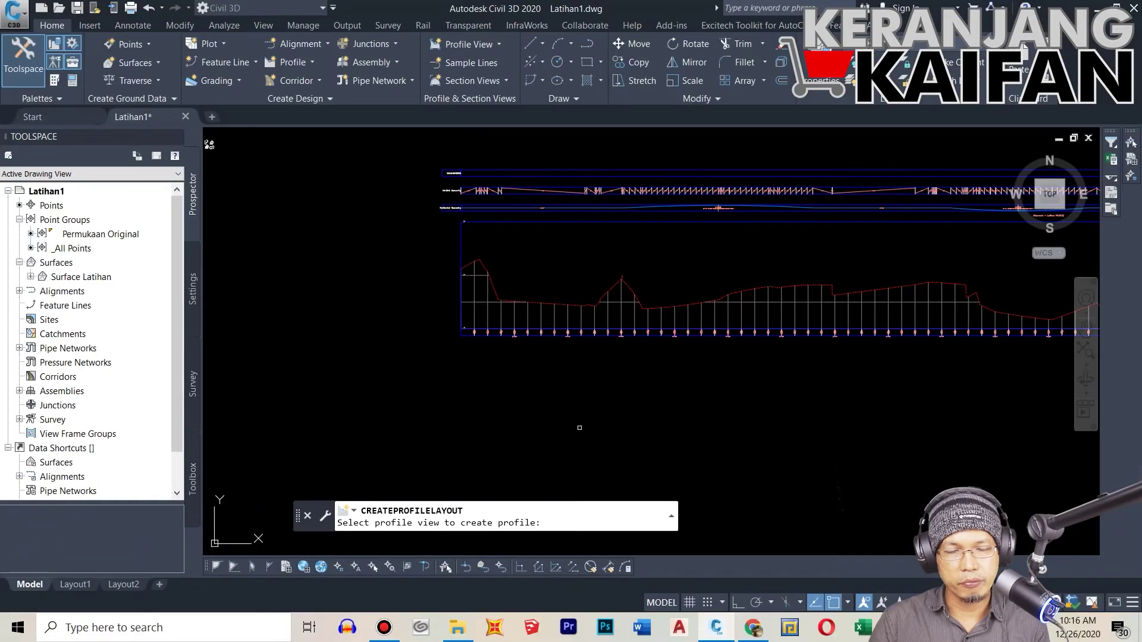
scroll(492, 254, "up", 3)
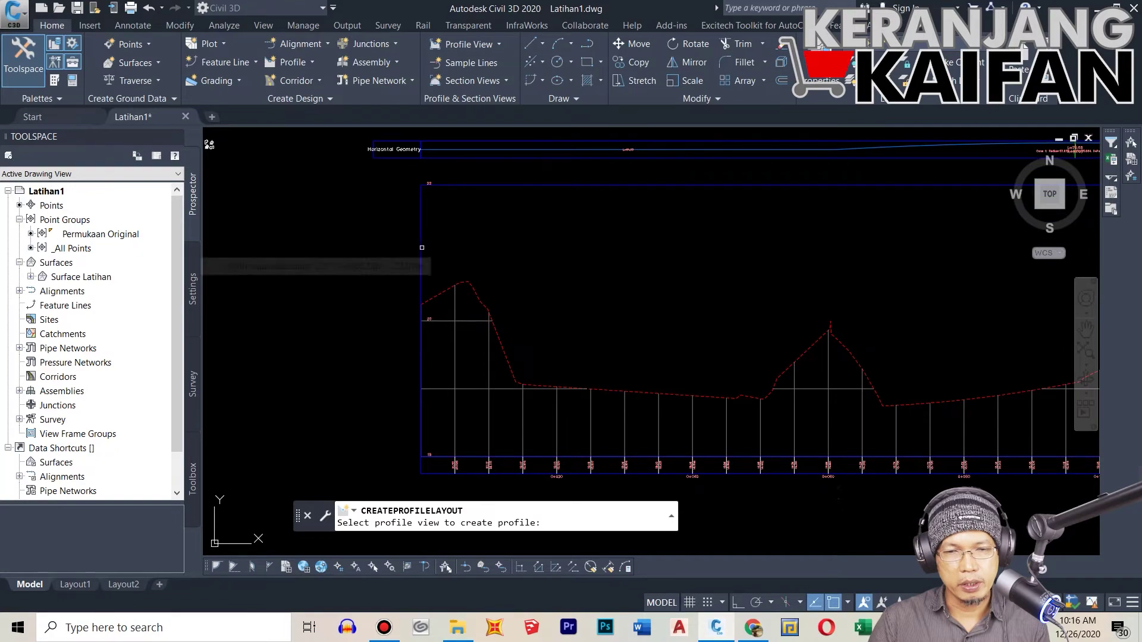
left_click(422, 248)
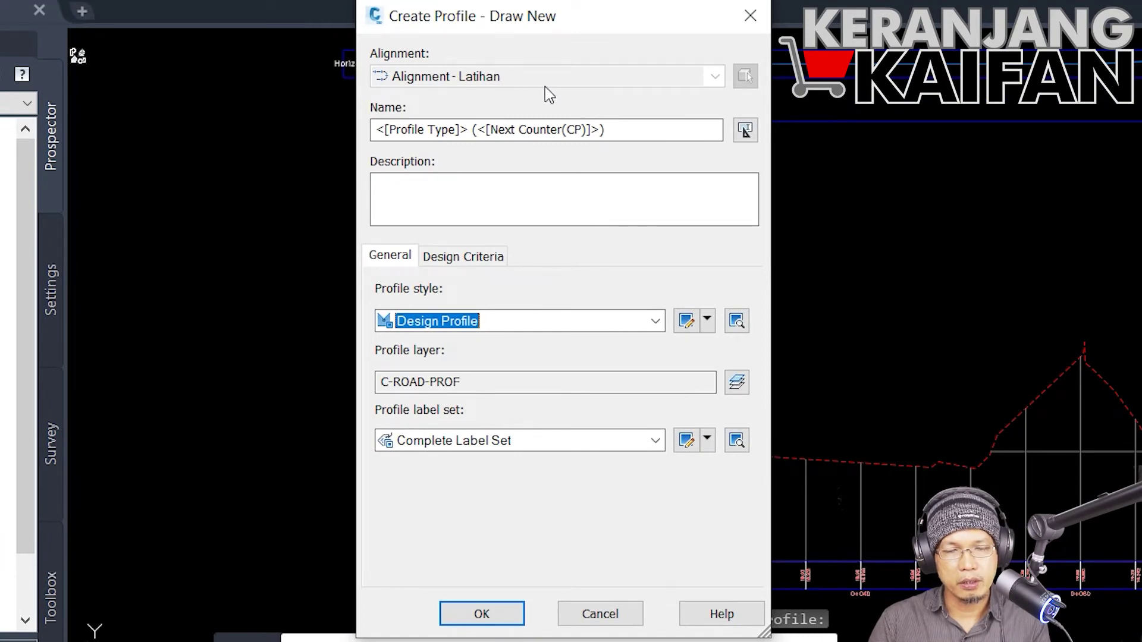
left_click(633, 130)
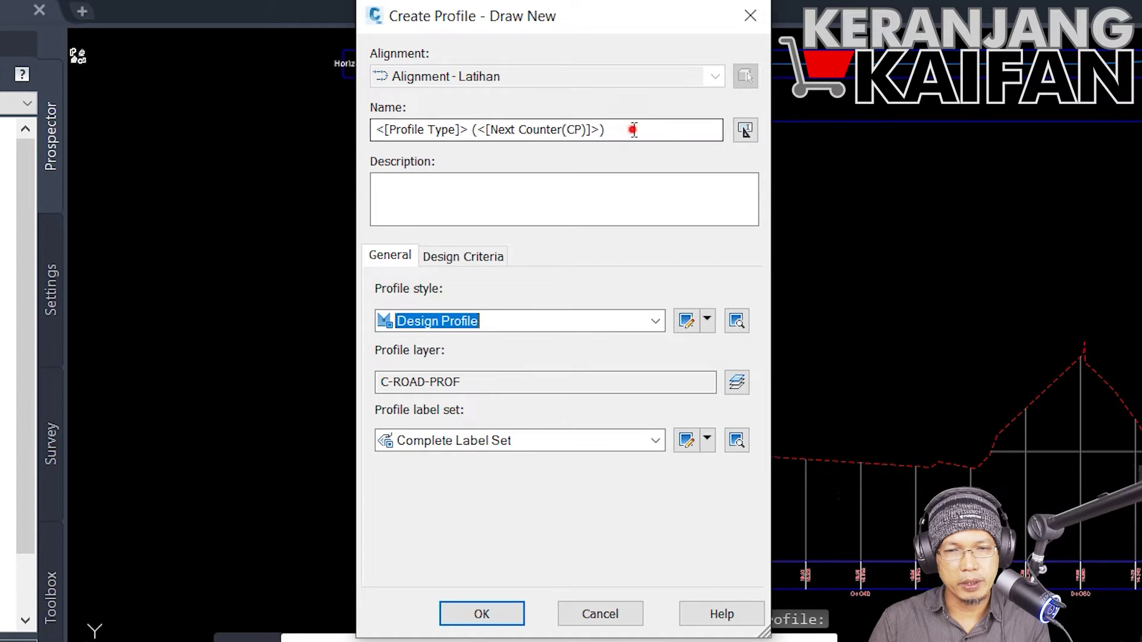
left_click_drag(633, 130, 357, 169)
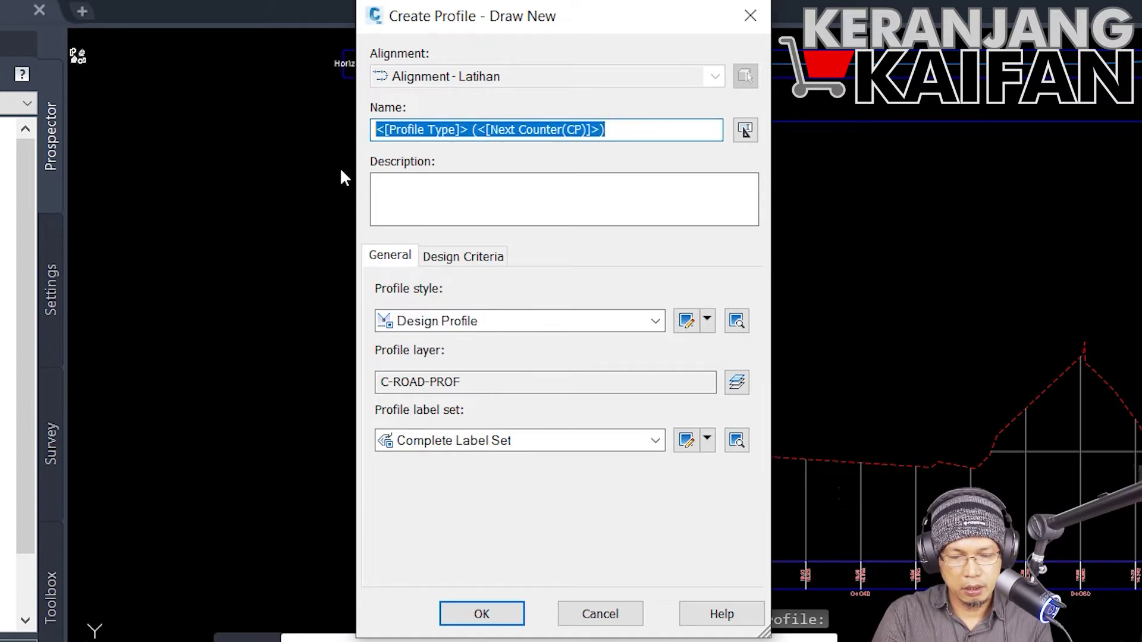
type("Aliny")
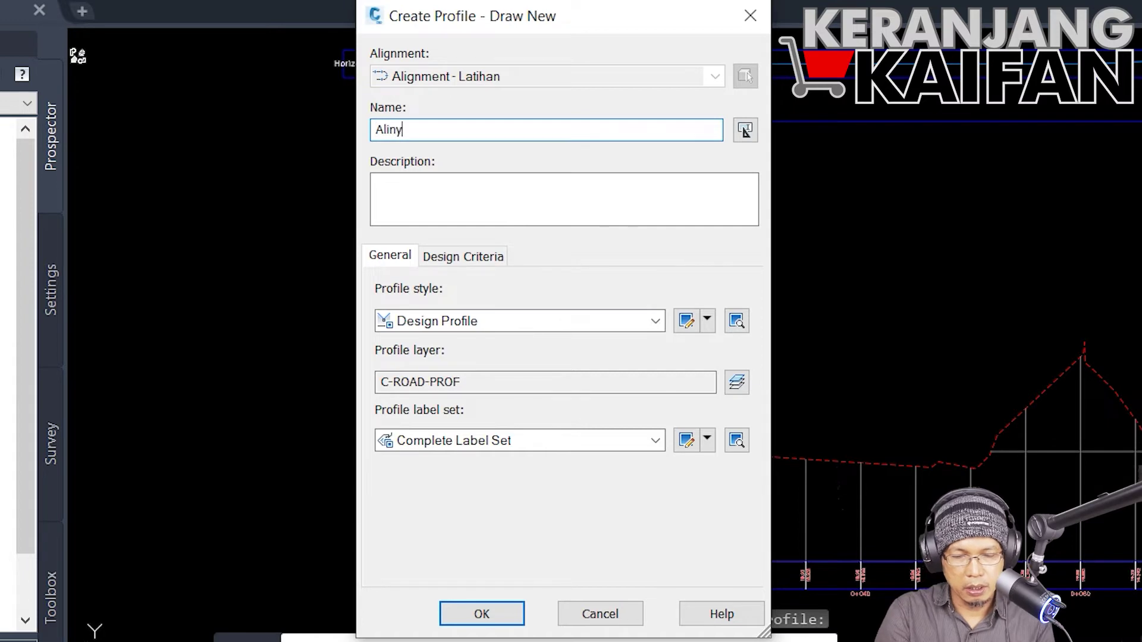
type("emen Vertikal")
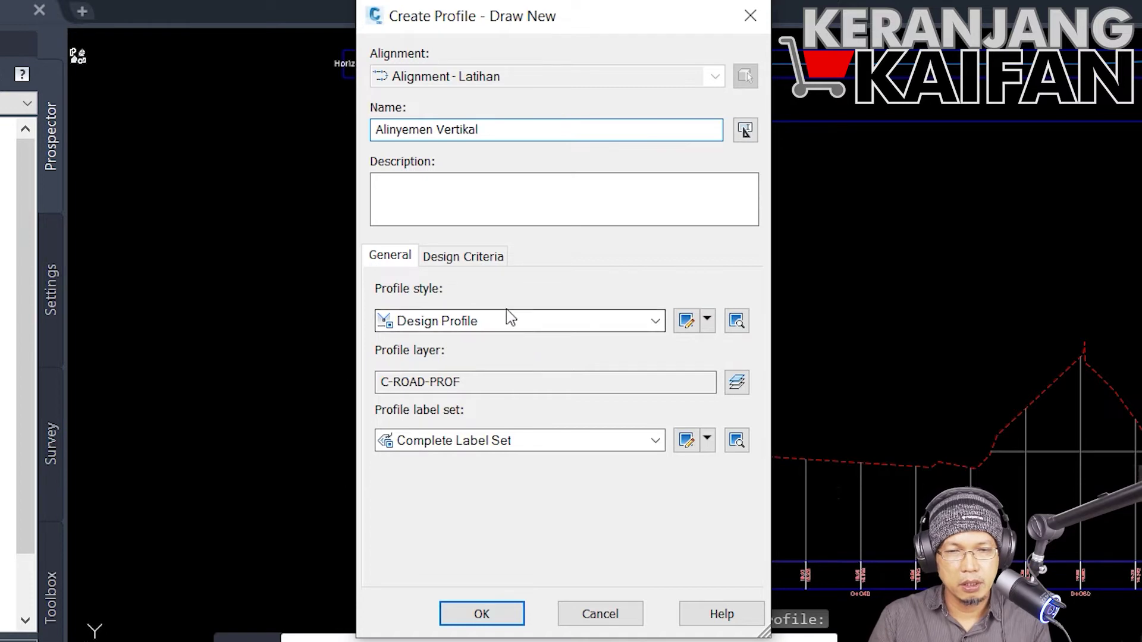
Step: Create the profile with the Design Profile style and Complete Label Set, without criteria-based design
left_click(506, 325)
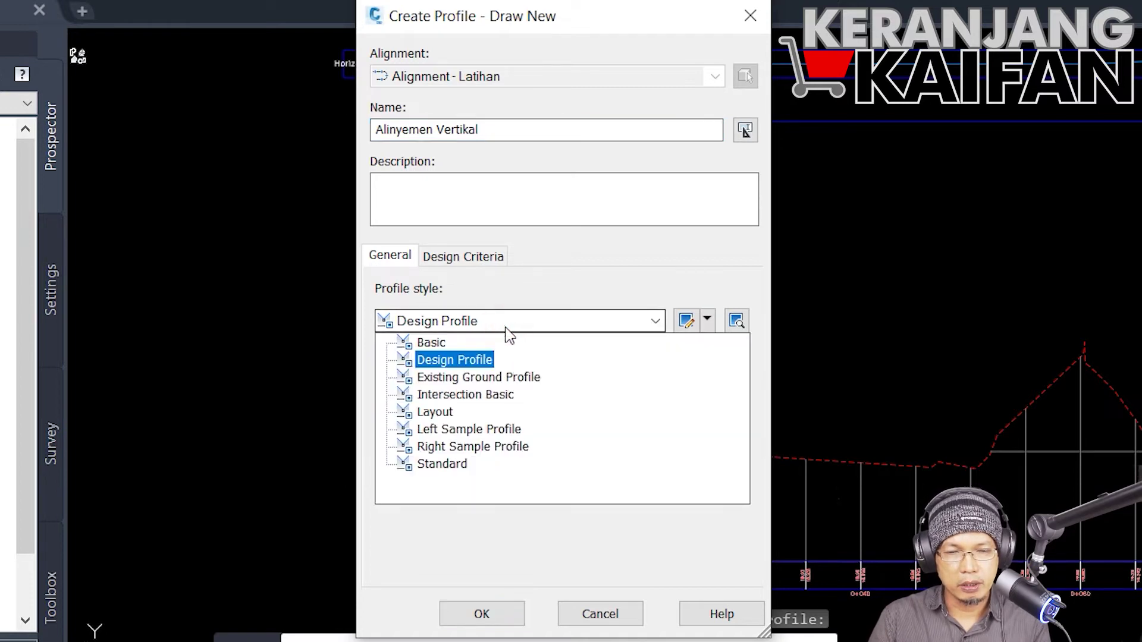
left_click(492, 359)
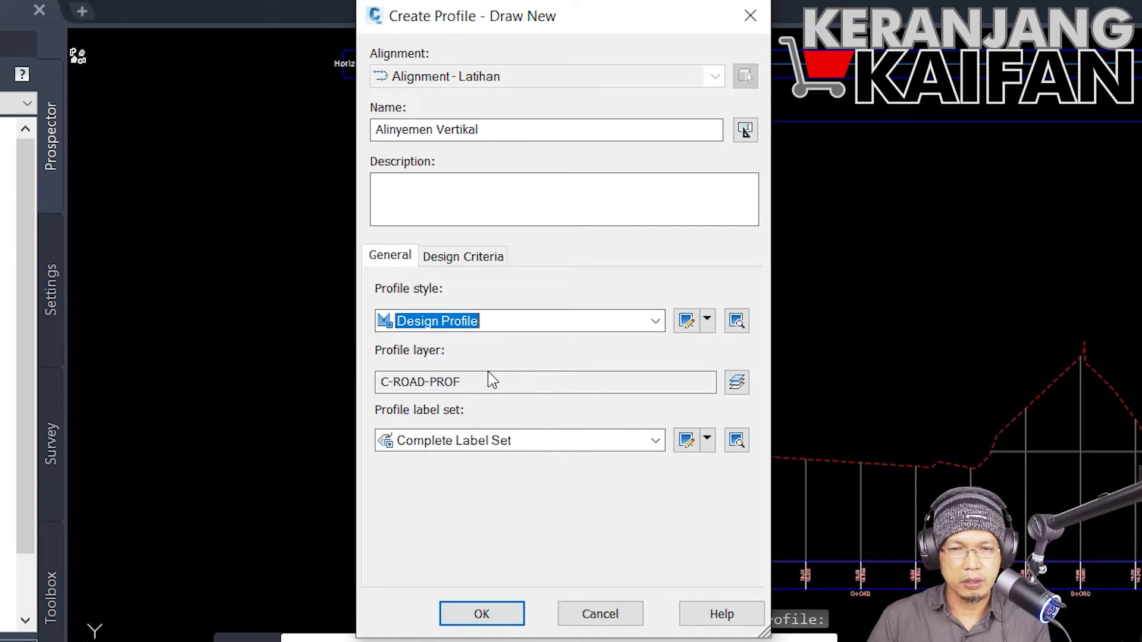
left_click(499, 259)
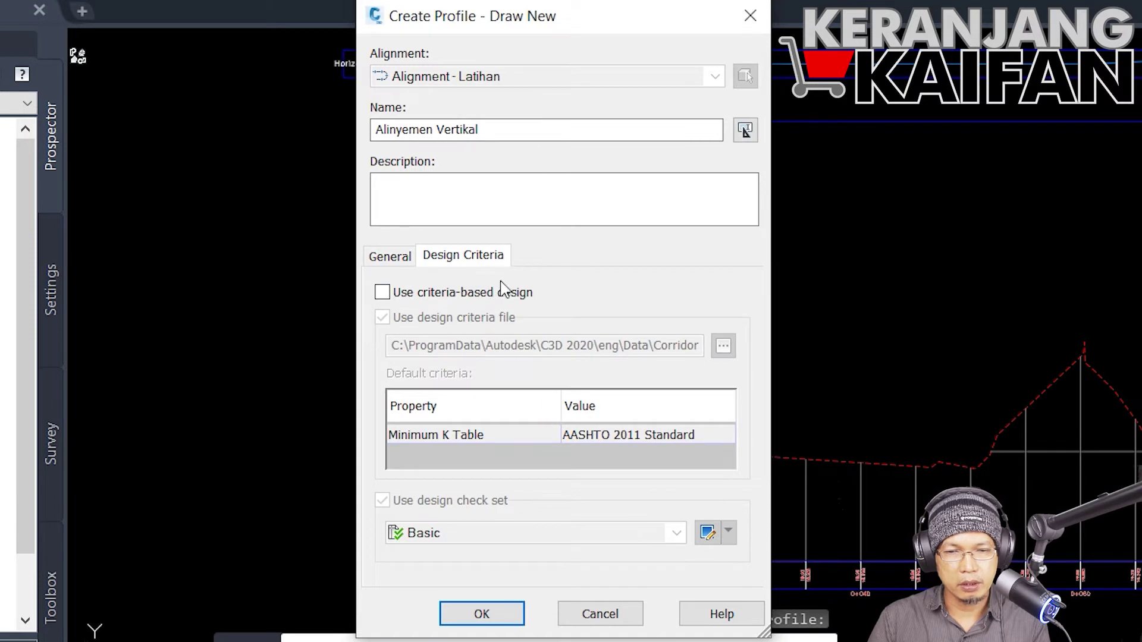
left_click(403, 261)
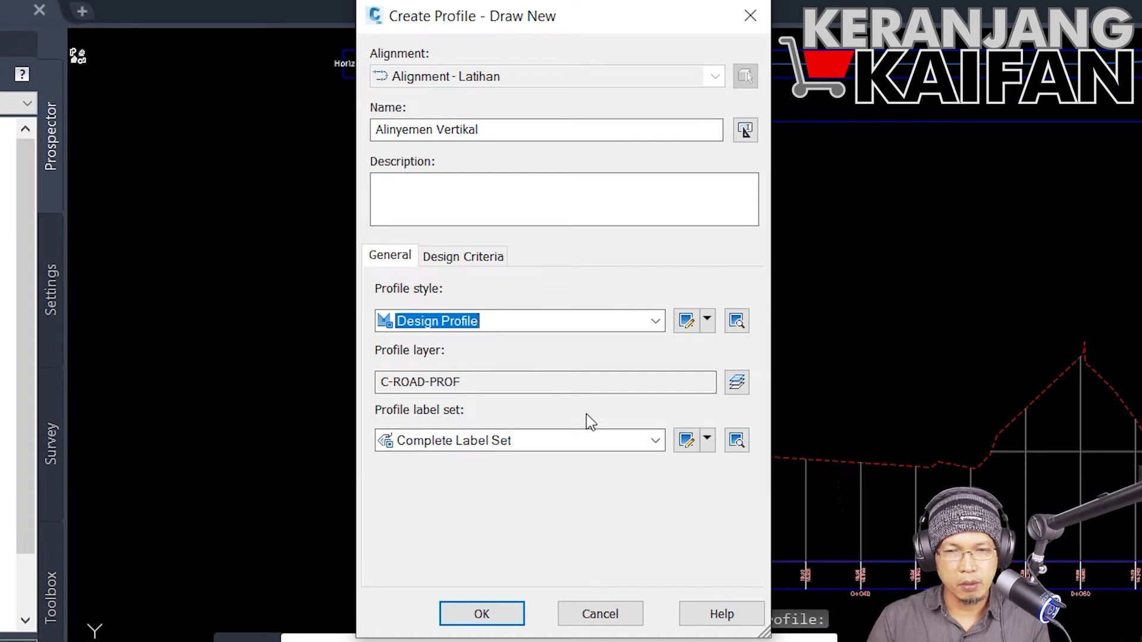
left_click(497, 613)
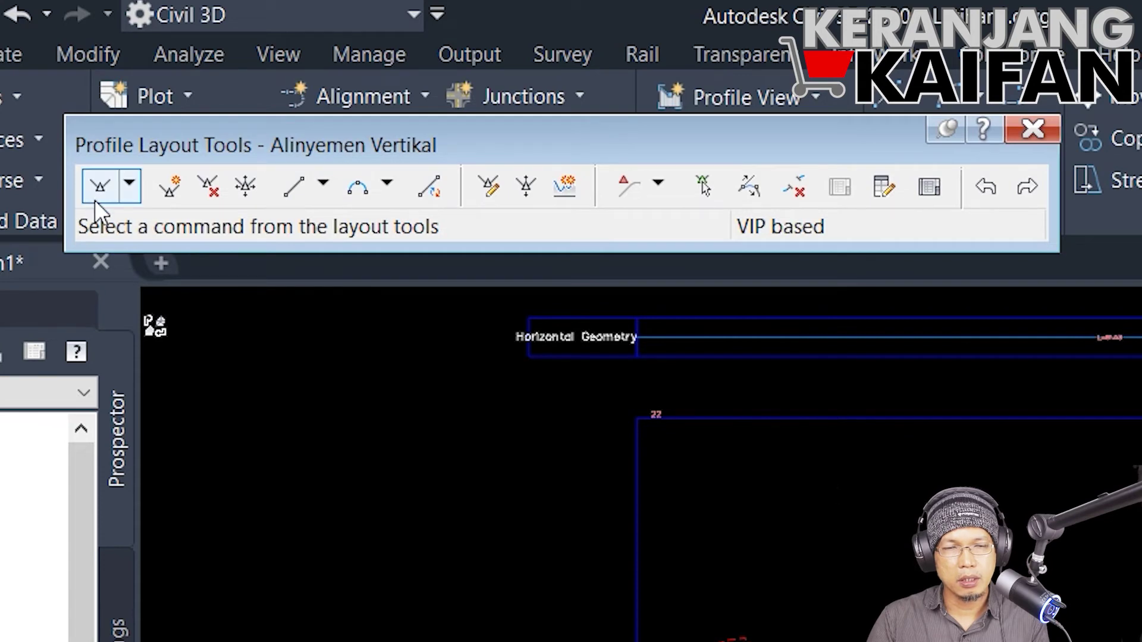
Step: Start drawing straights with curves, beginning at the start edge of the profile view just below elevation 20
left_click(129, 186)
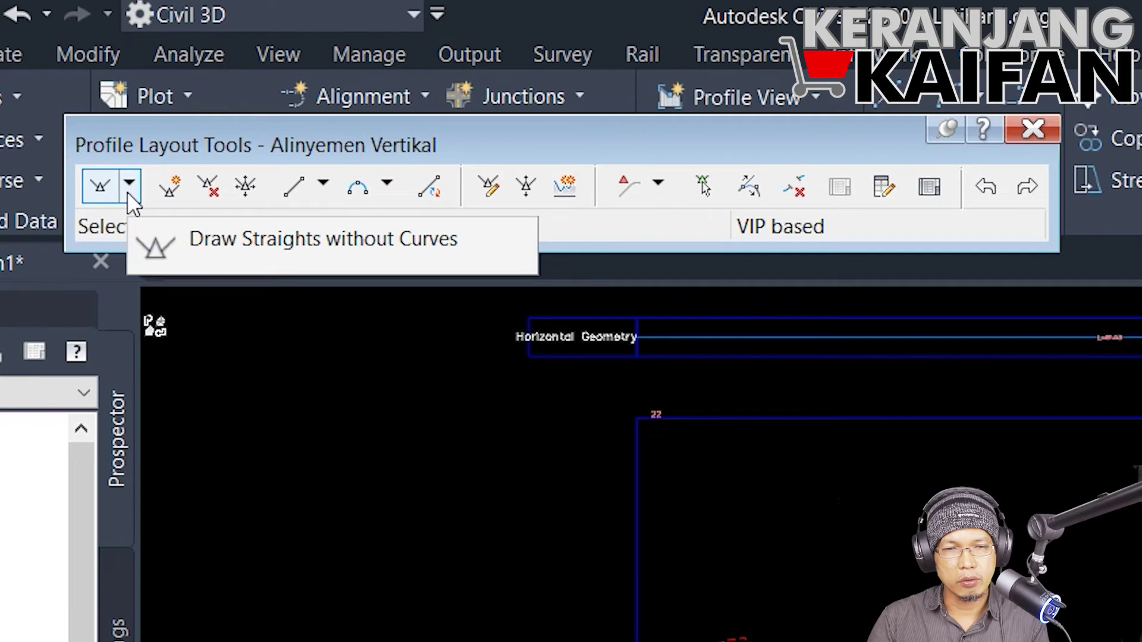
left_click(127, 191)
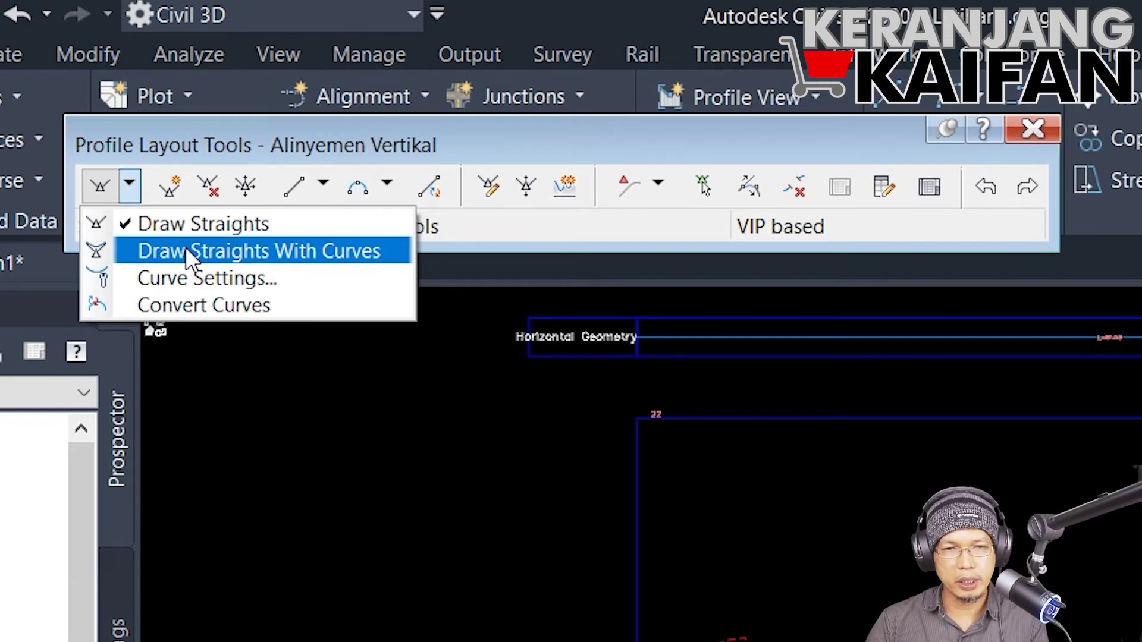
left_click(184, 250)
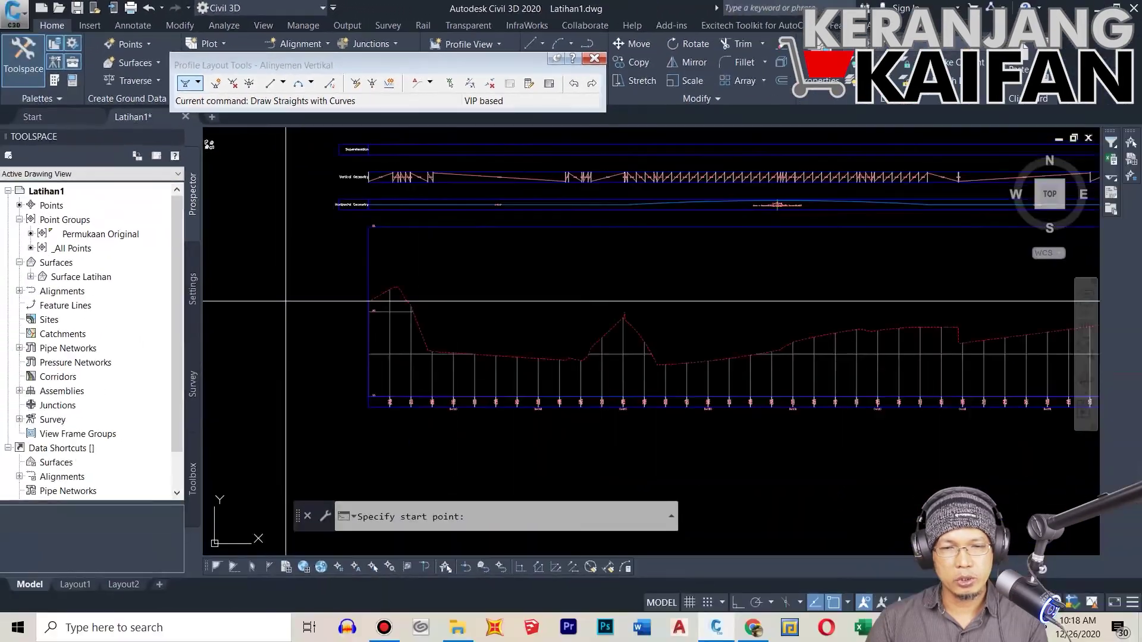
scroll(286, 302, "down", 1)
scroll(345, 302, "up", 3)
scroll(338, 302, "up", 2)
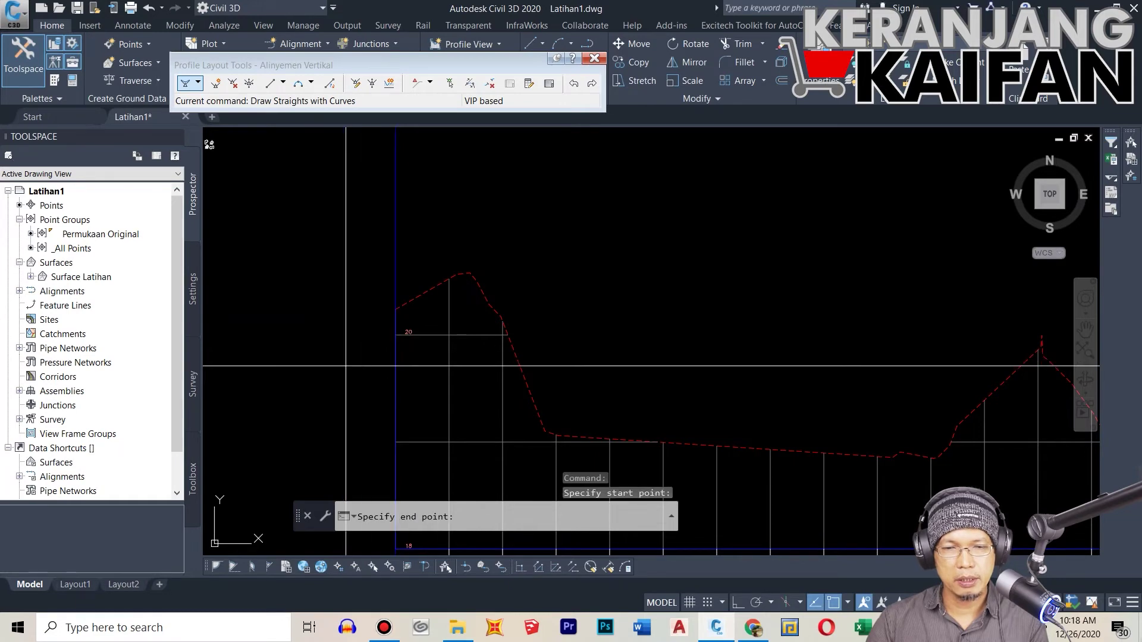
Step: Place the first VIP at about station 0+118, slightly above elevation 19 and below the existing ground line
scroll(598, 282, "down", 3)
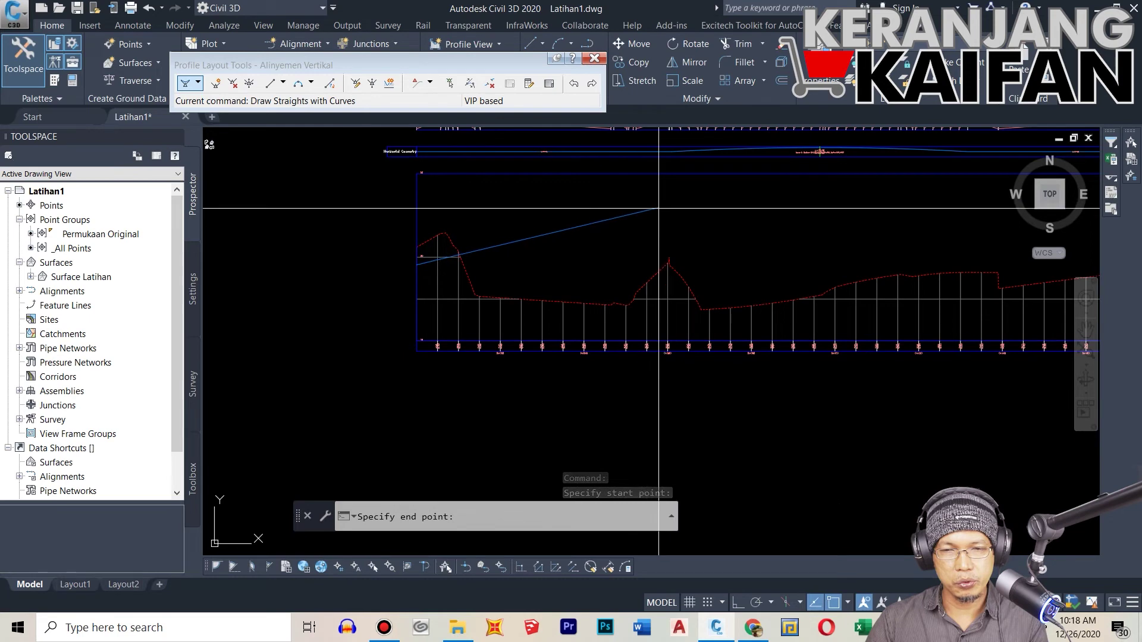
scroll(670, 216, "up", 2)
scroll(627, 231, "down", 2)
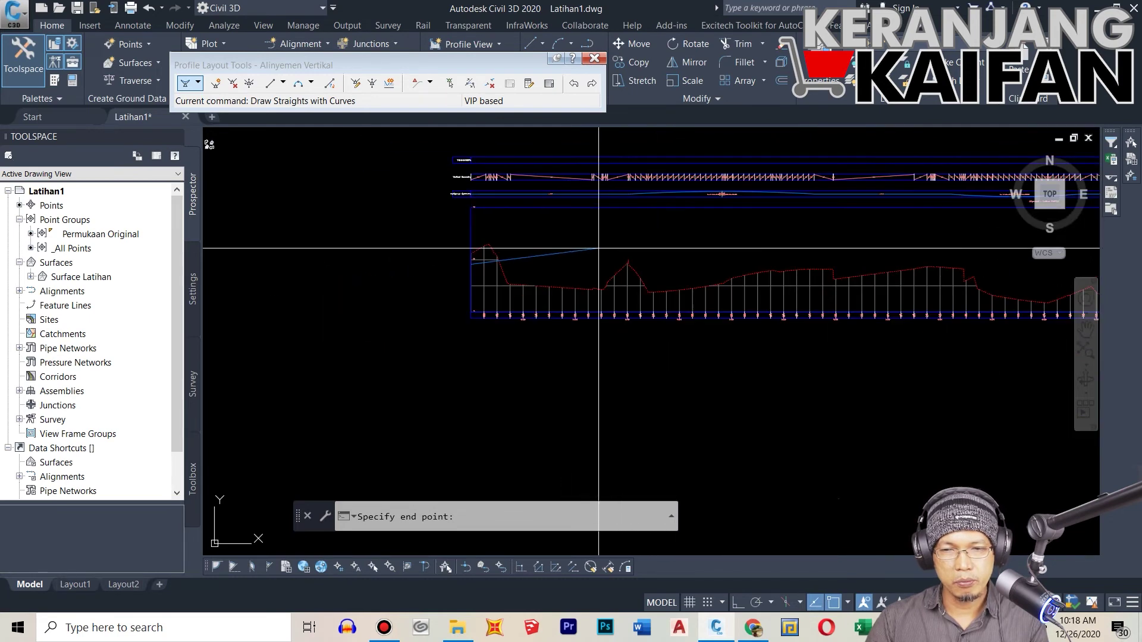
scroll(731, 294, "up", 1)
scroll(731, 295, "up", 3)
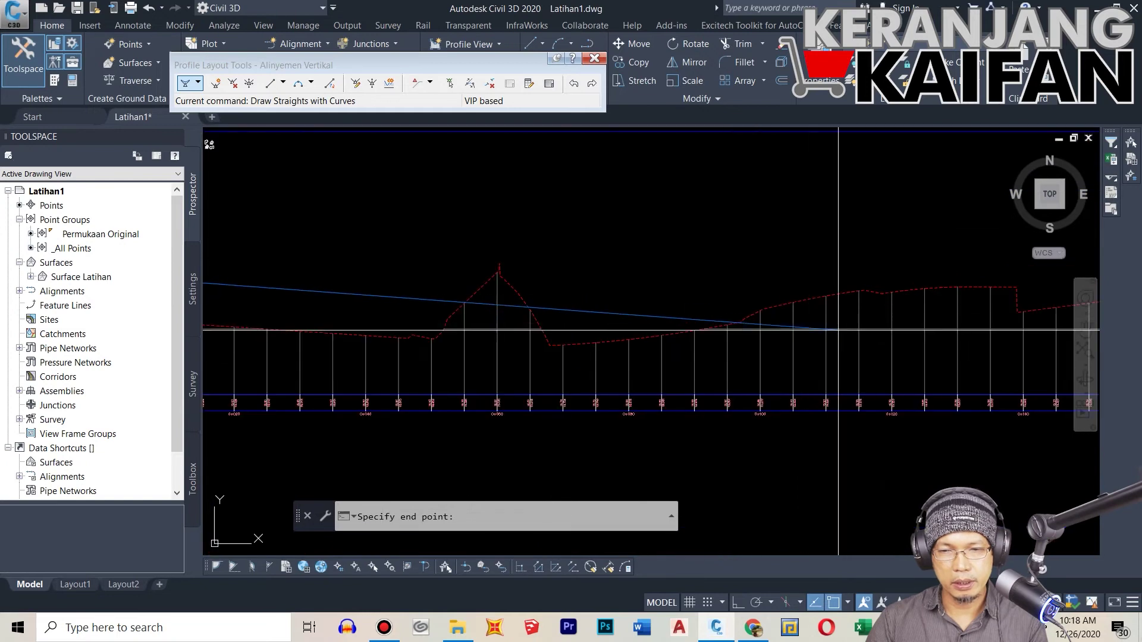
scroll(883, 319, "up", 2)
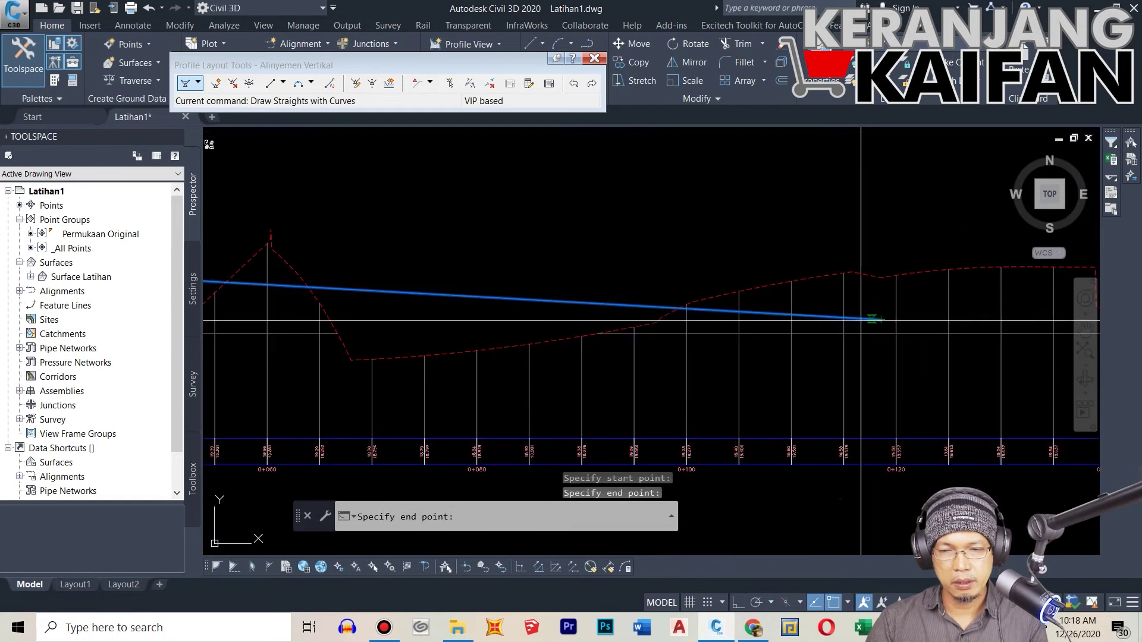
Step: Place the second VIP above the ground at about station 0+223 and a low third VIP at about 0+318
scroll(565, 324, "down", 3)
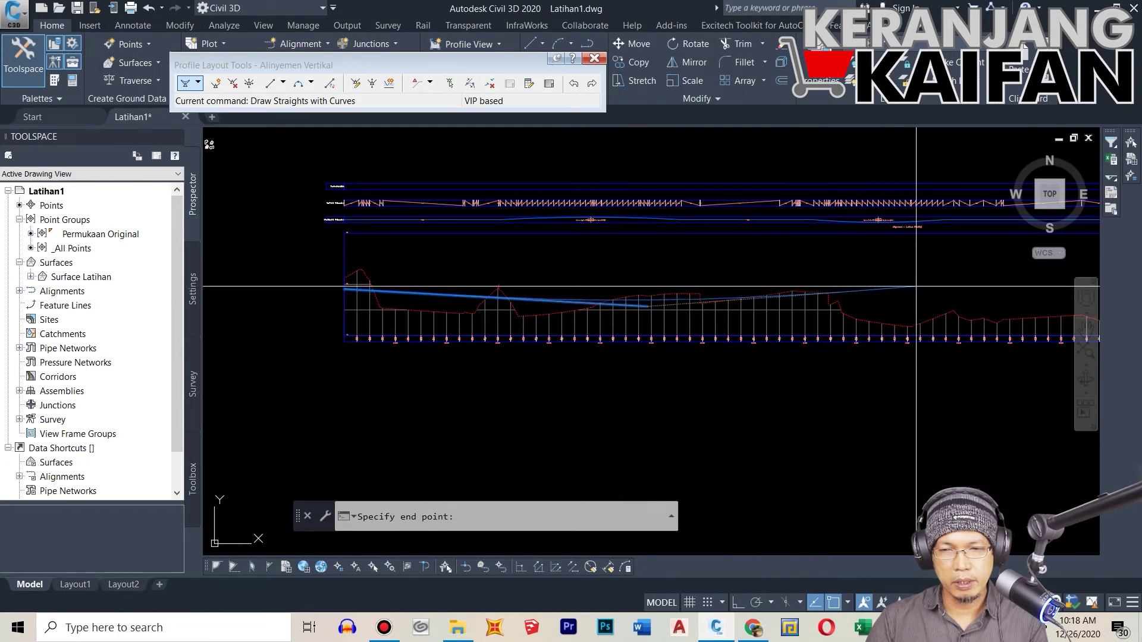
left_click(916, 286)
scroll(654, 294, "up", 3)
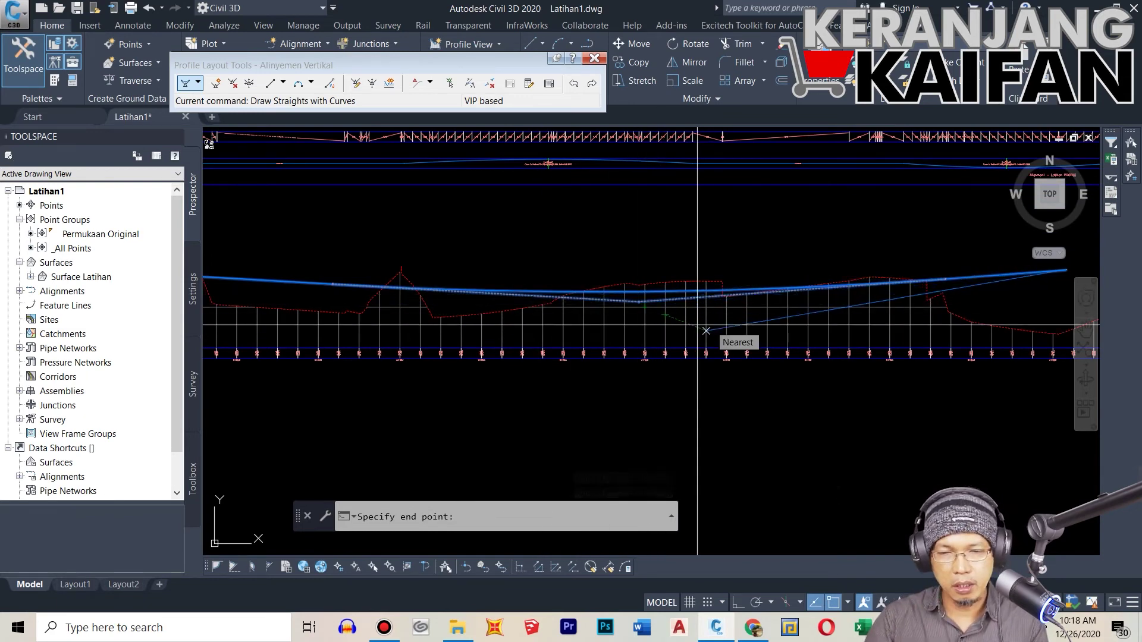
scroll(602, 305, "down", 3)
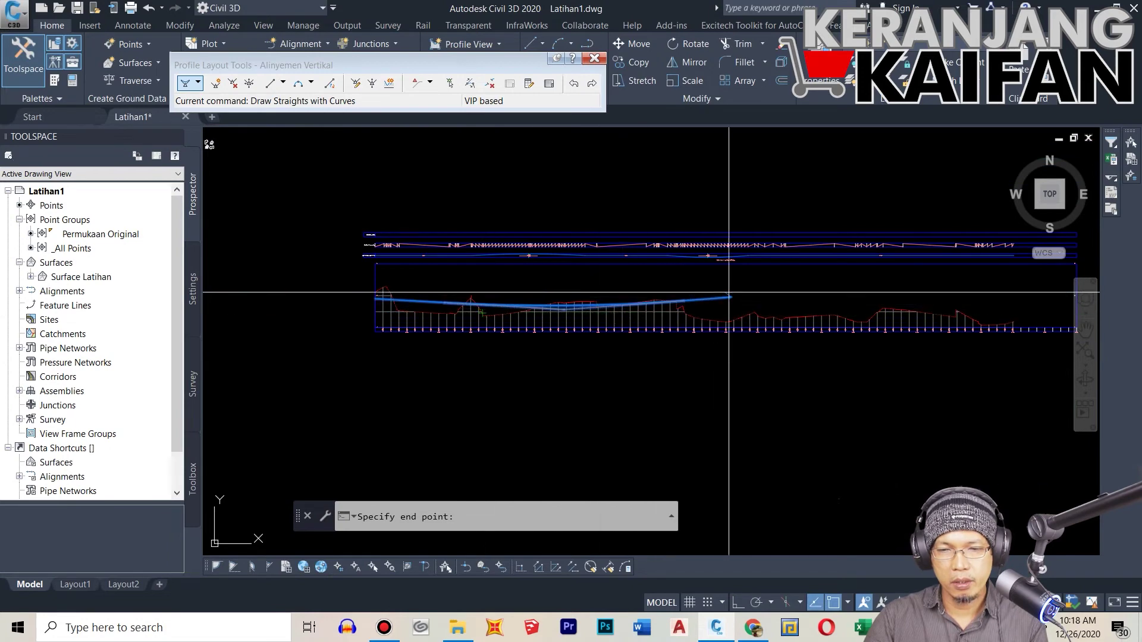
scroll(893, 278, "down", 2)
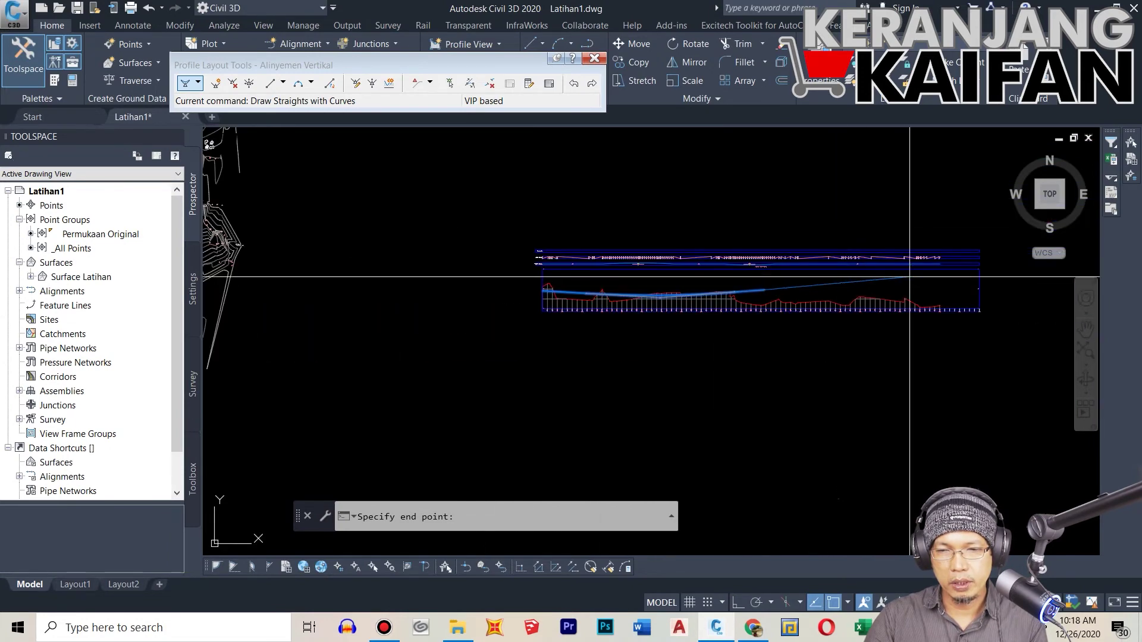
scroll(910, 276, "up", 3)
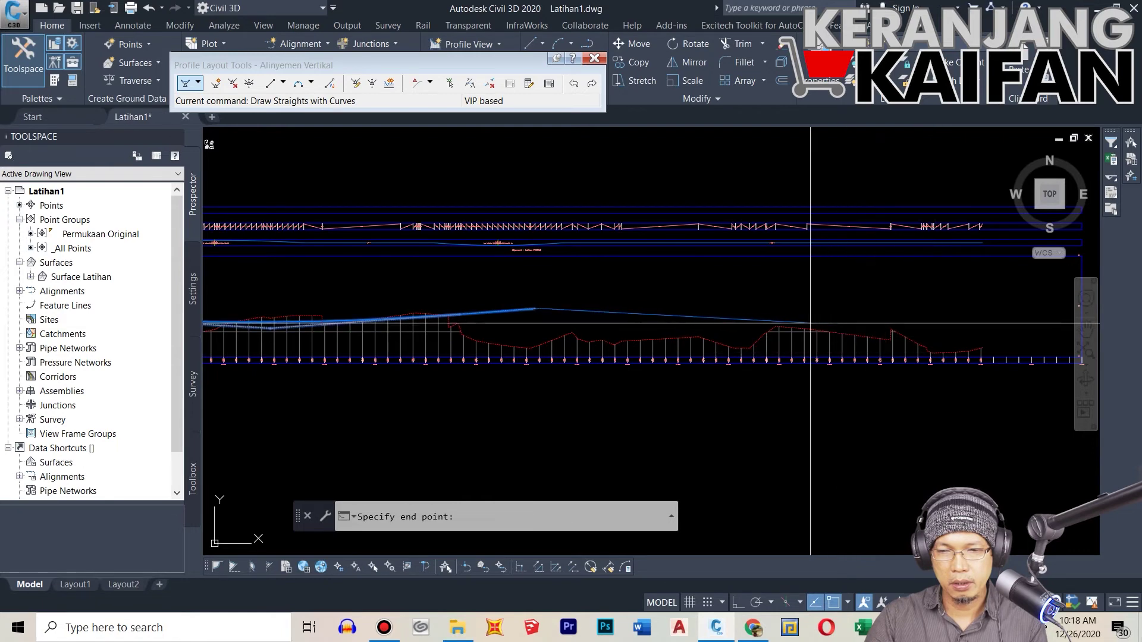
scroll(739, 336, "up", 3)
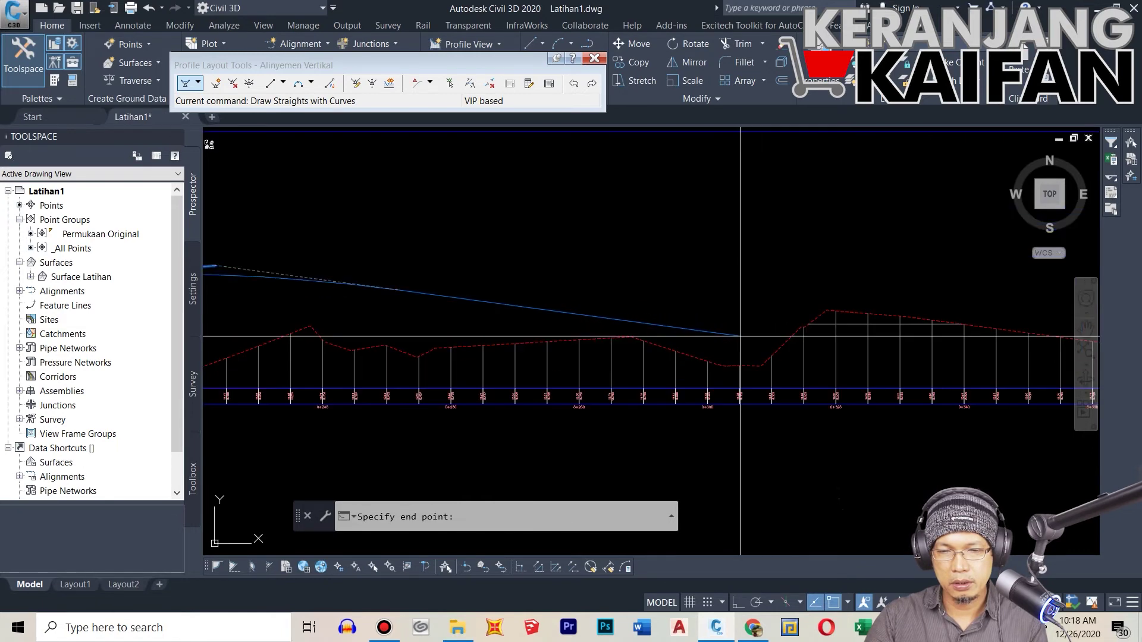
left_click(825, 352)
Step: End the design profile just past station 0+400, directly above the existing ground line's endpoint, and finish the drawing command
scroll(743, 351, "down", 5)
scroll(658, 337, "up", 5)
scroll(721, 330, "up", 2)
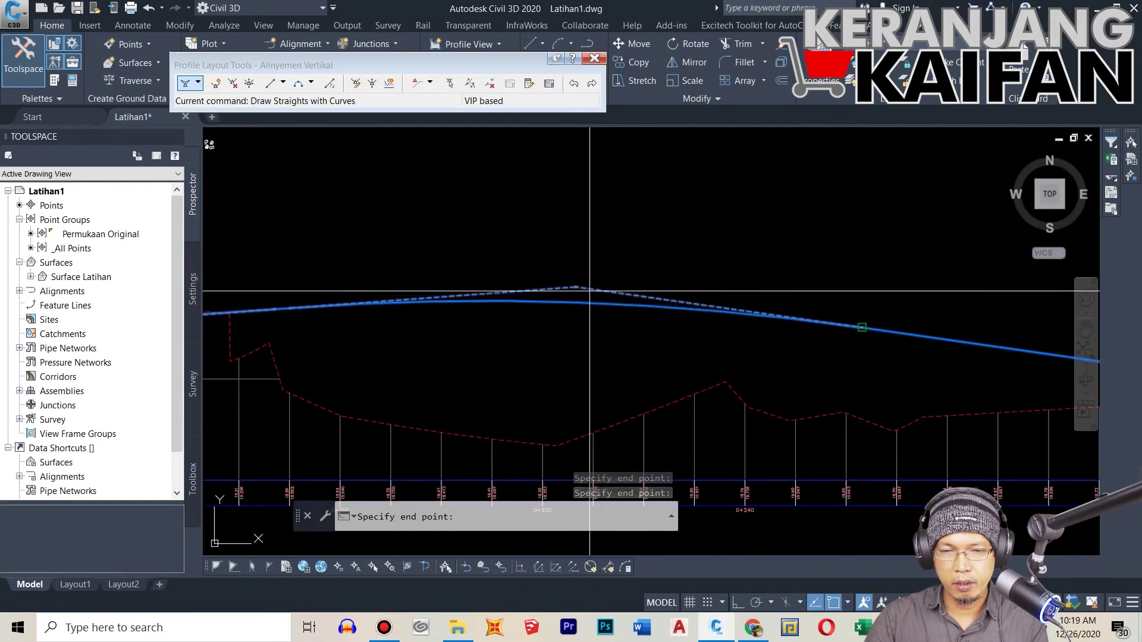
scroll(591, 303, "down", 5)
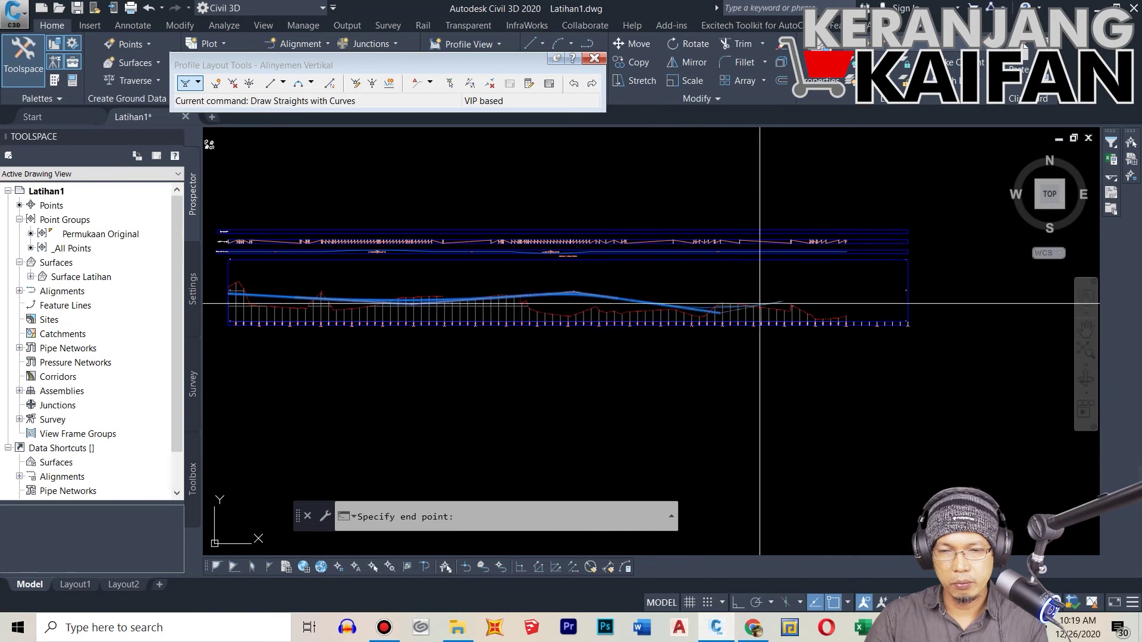
scroll(874, 301, "up", 6)
scroll(889, 323, "up", 4)
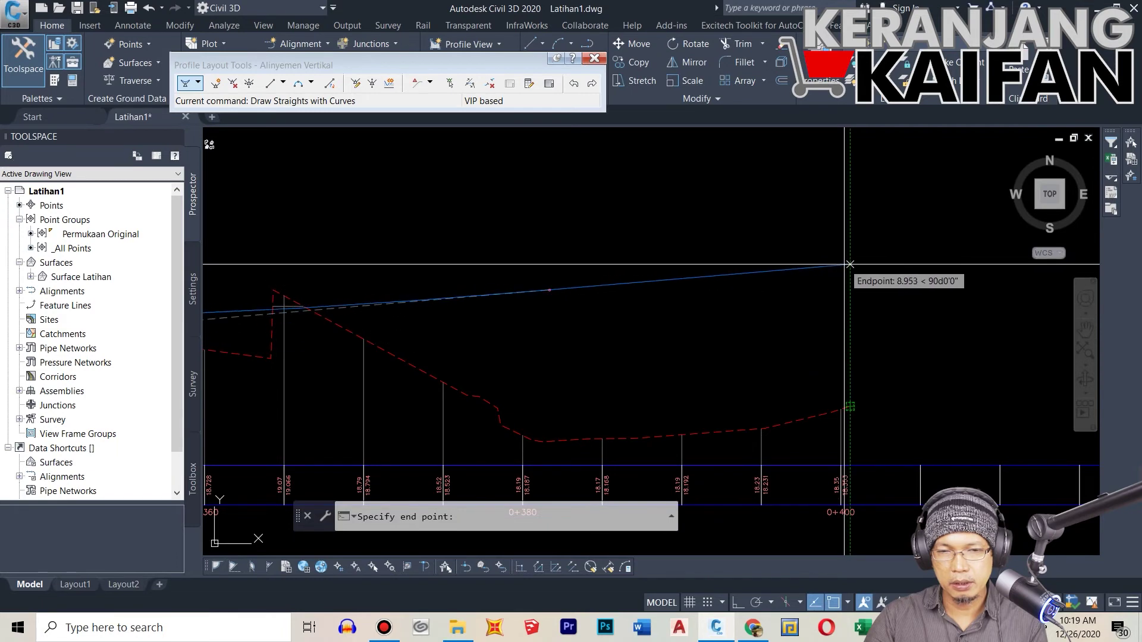
left_click(850, 263)
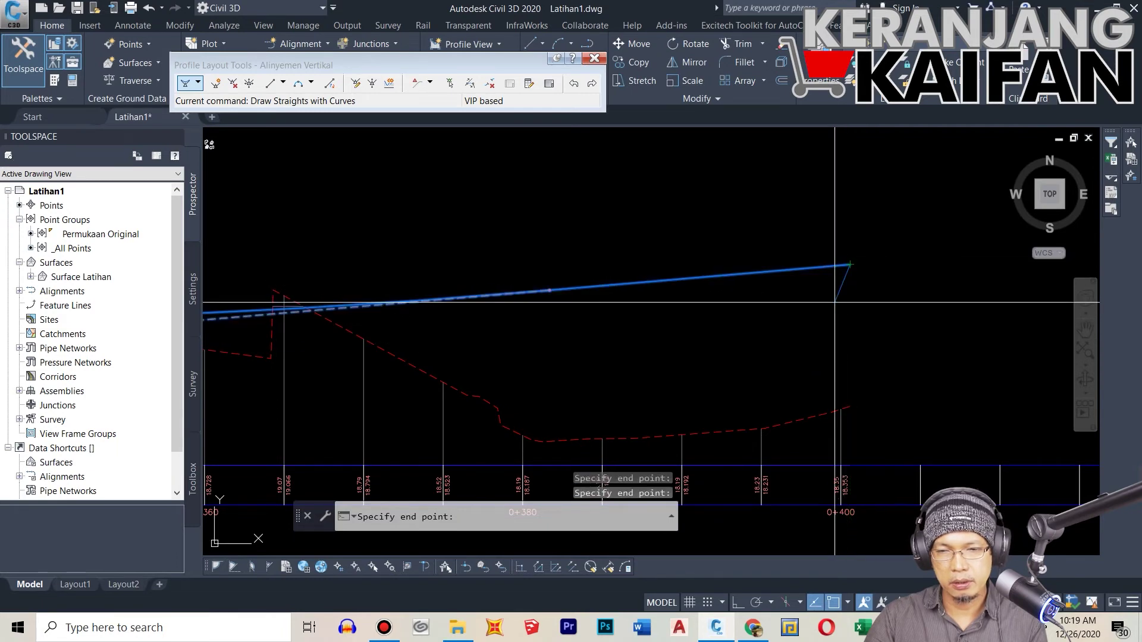
key("Return")
Step: Examine the design profile with its vertical curves and labels along the whole profile view
scroll(898, 297, "down", 6)
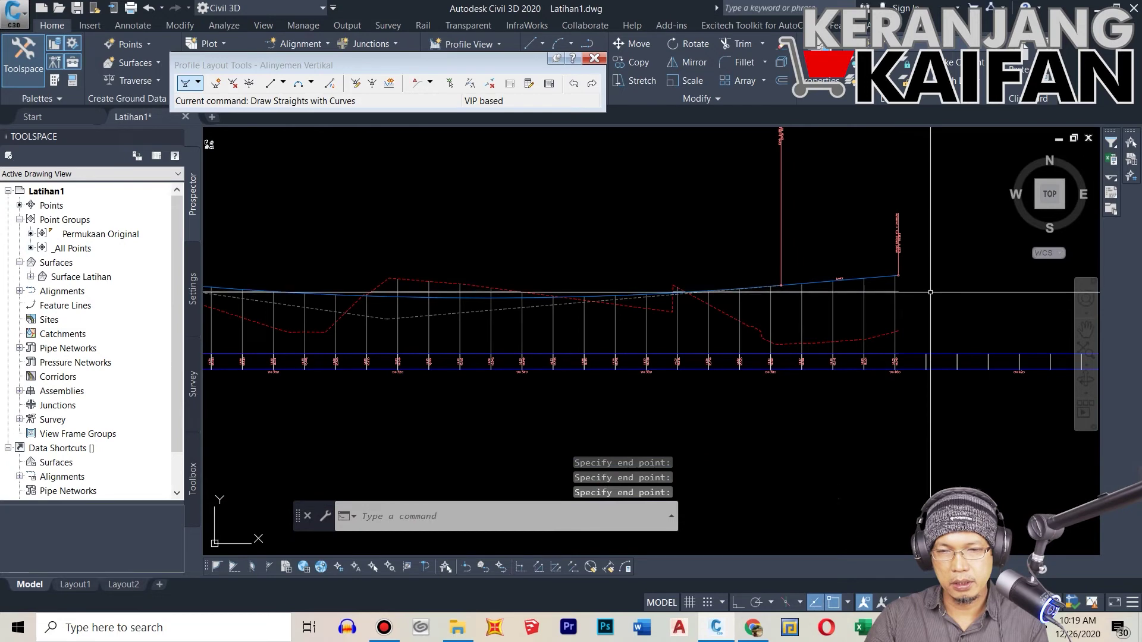
scroll(747, 284, "down", 2)
scroll(298, 264, "up", 2)
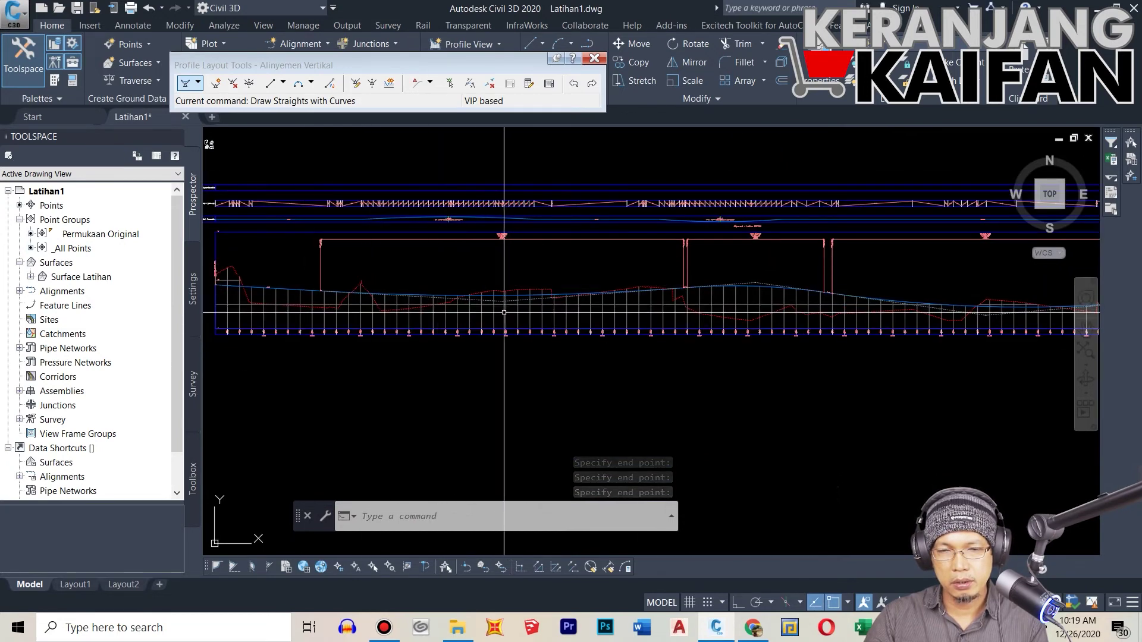
scroll(615, 297, "down", 2)
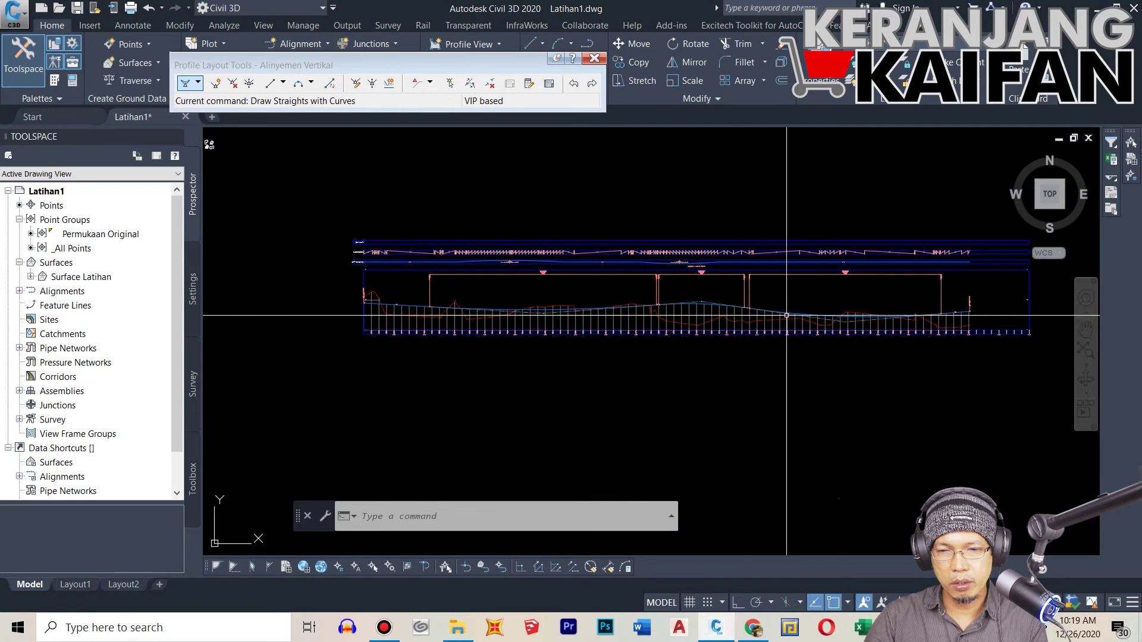
scroll(786, 315, "up", 2)
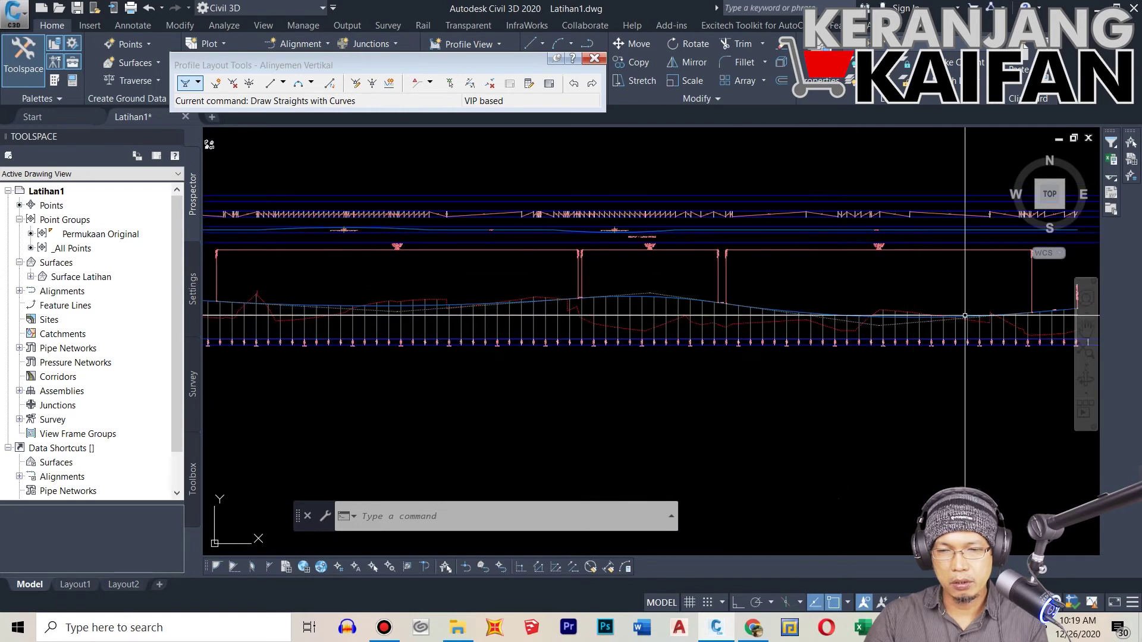
Step: Check the curve label data at the crest VIP near station 0+223 and save the drawing
scroll(607, 287, "up", 3)
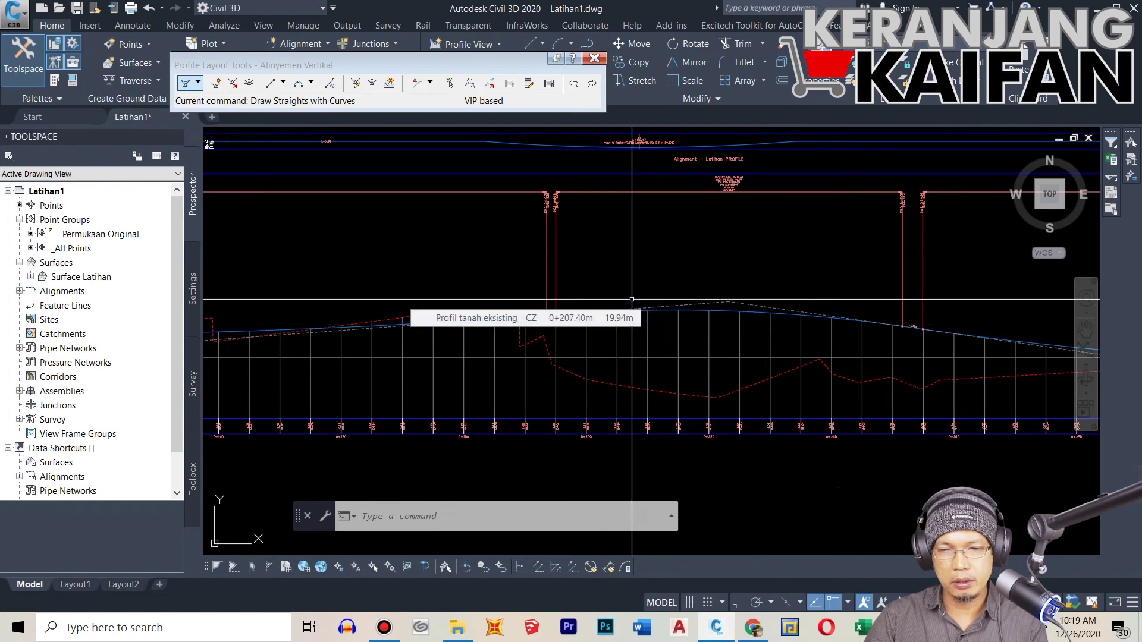
scroll(529, 293, "down", 2)
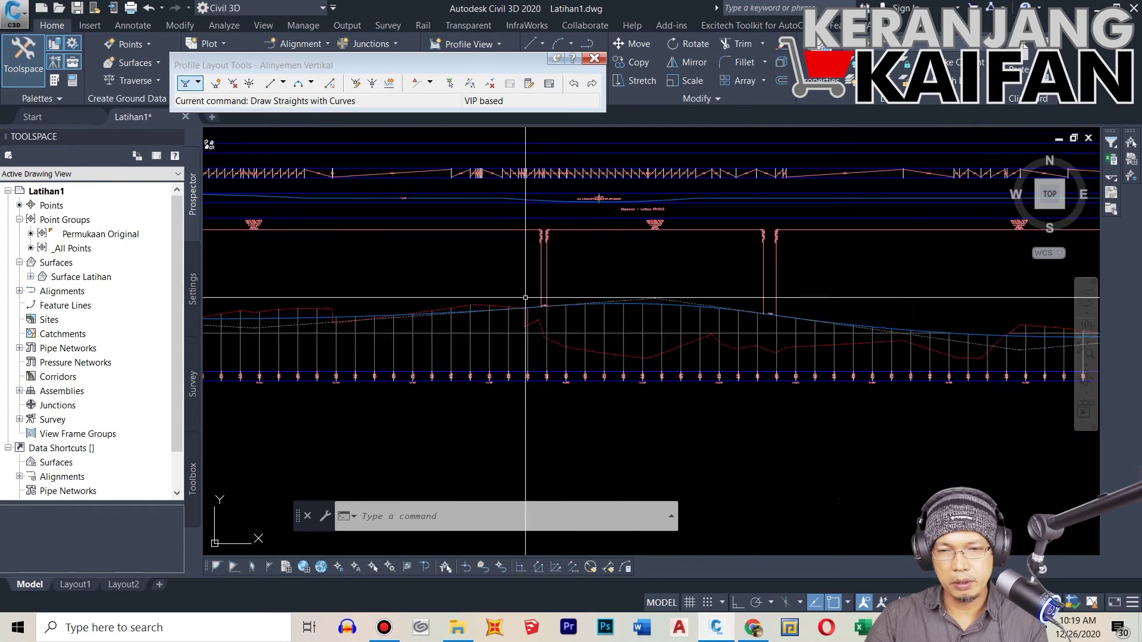
scroll(624, 248, "up", 8)
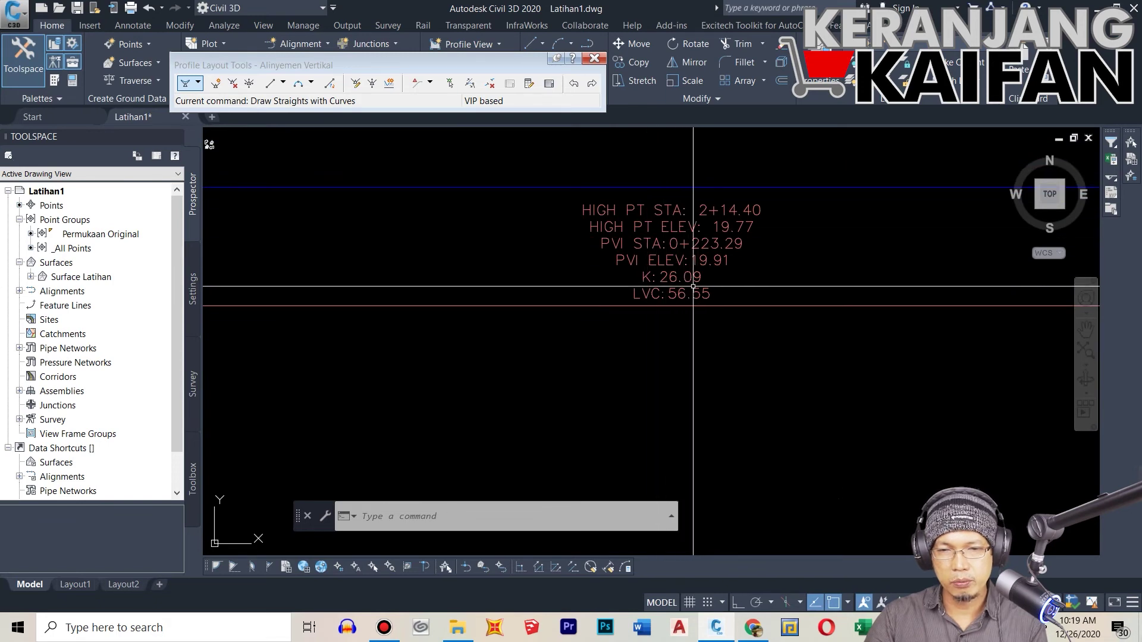
scroll(601, 315, "down", 8)
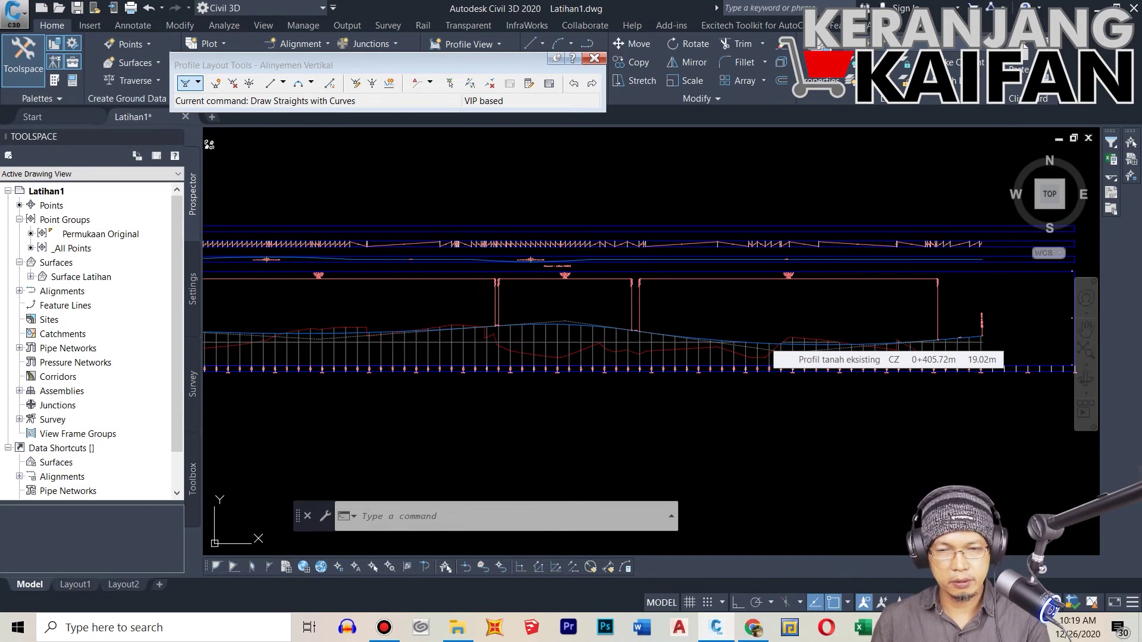
key("ctrl+s")
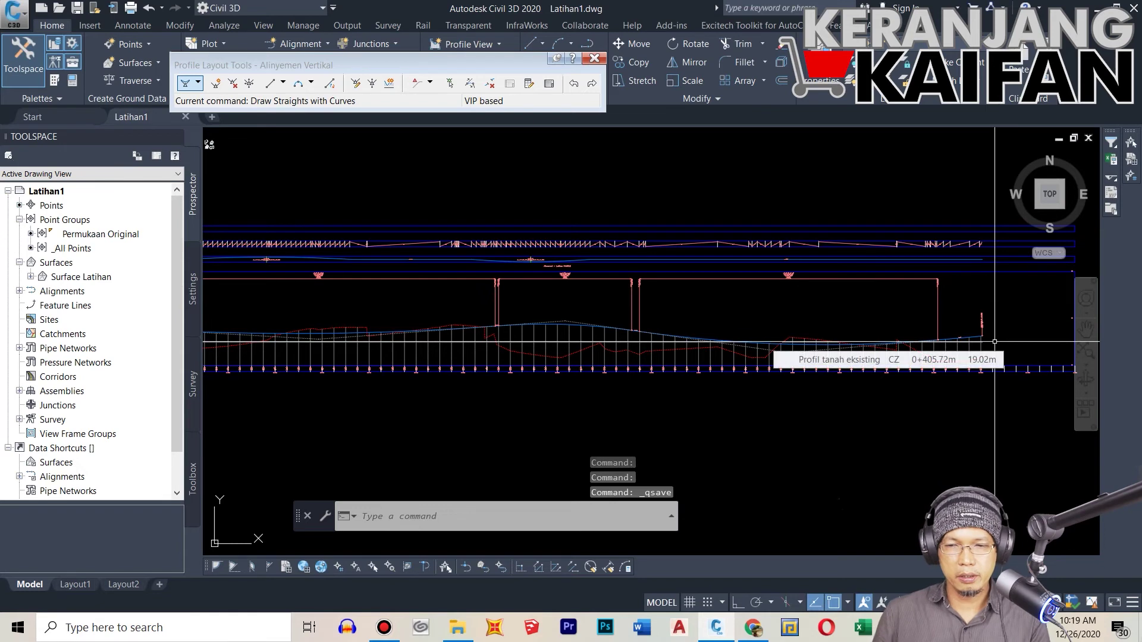
Step: Examine the paired elevation labels in the band beneath the profile view, from the start to about station 0+060
scroll(791, 362, "down", 2)
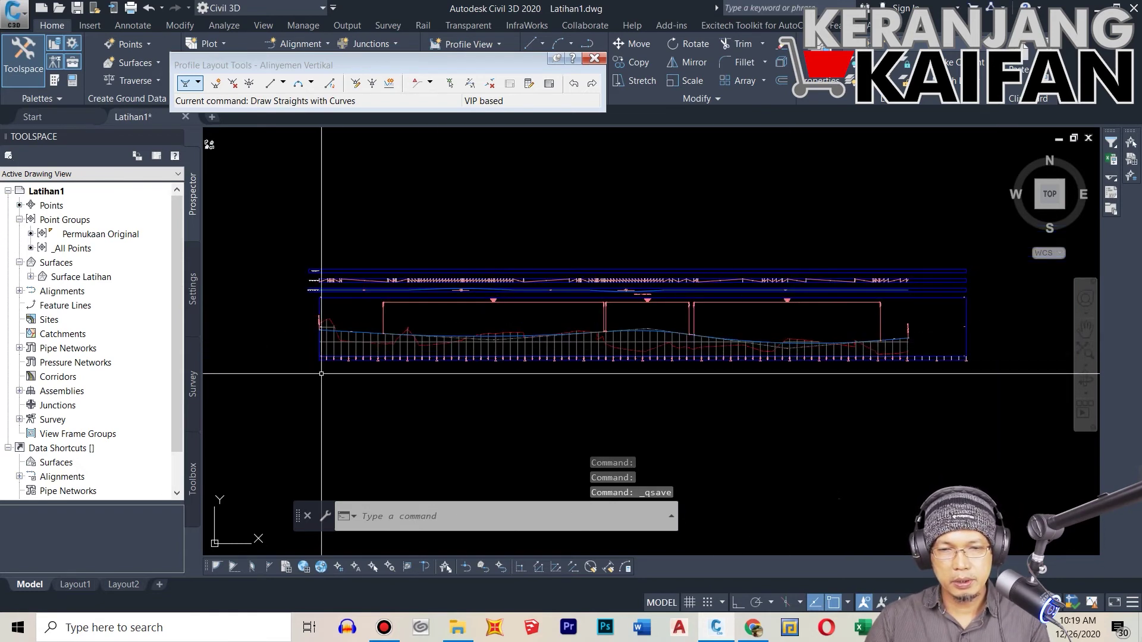
scroll(303, 349, "up", 2)
scroll(303, 350, "up", 5)
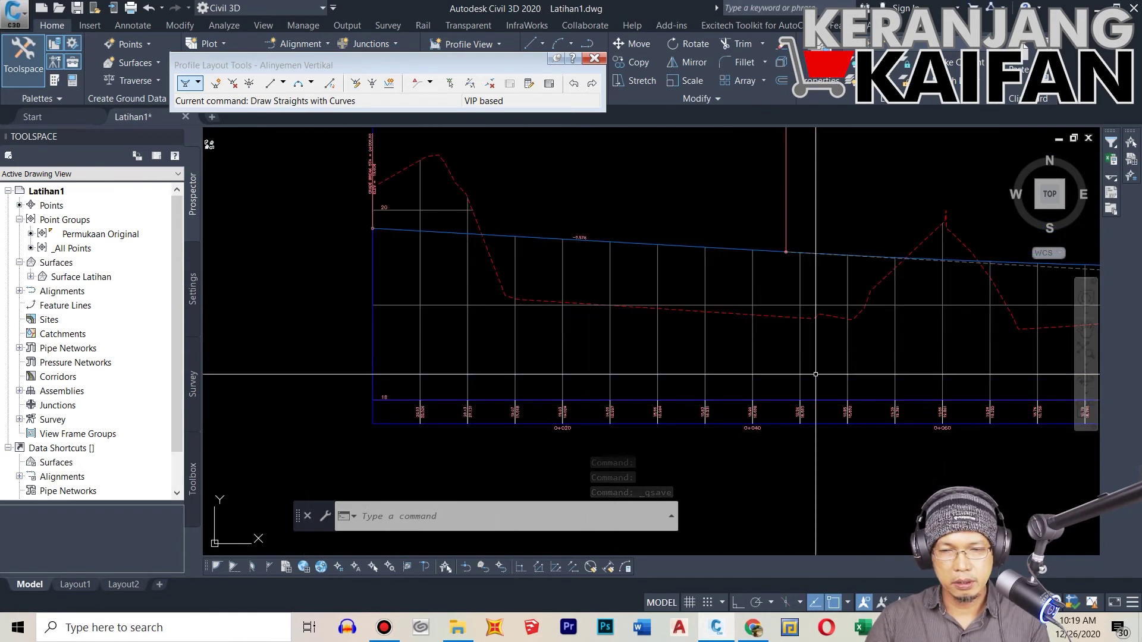
scroll(767, 417, "down", 2)
scroll(727, 435, "up", 2)
scroll(727, 435, "up", 4)
scroll(726, 431, "down", 1)
scroll(696, 428, "up", 2)
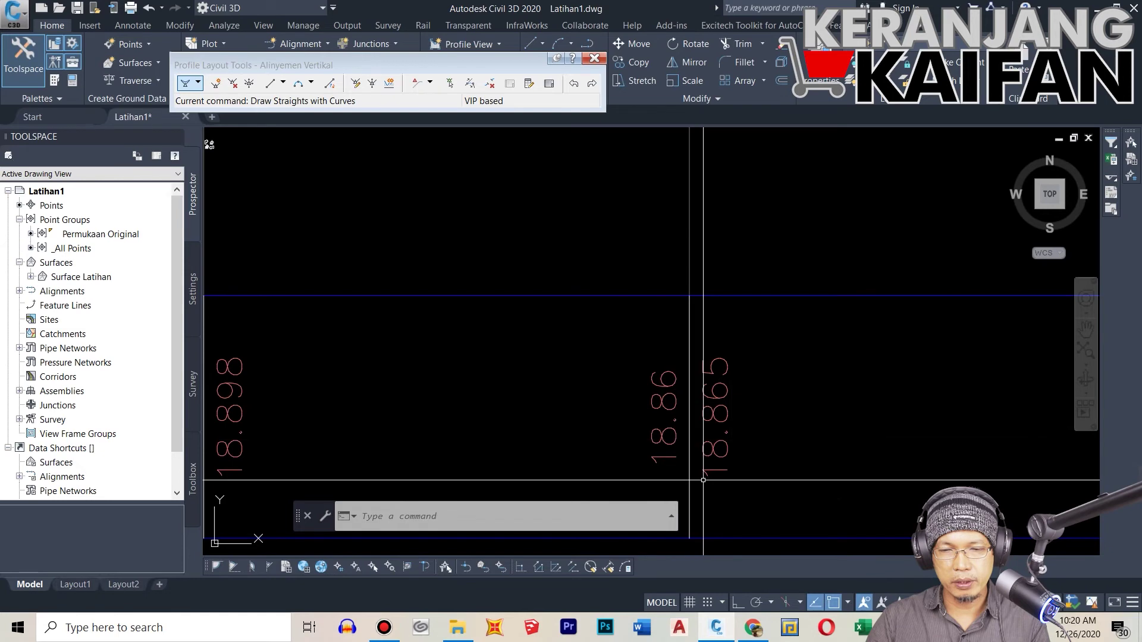
scroll(710, 429, "down", 4)
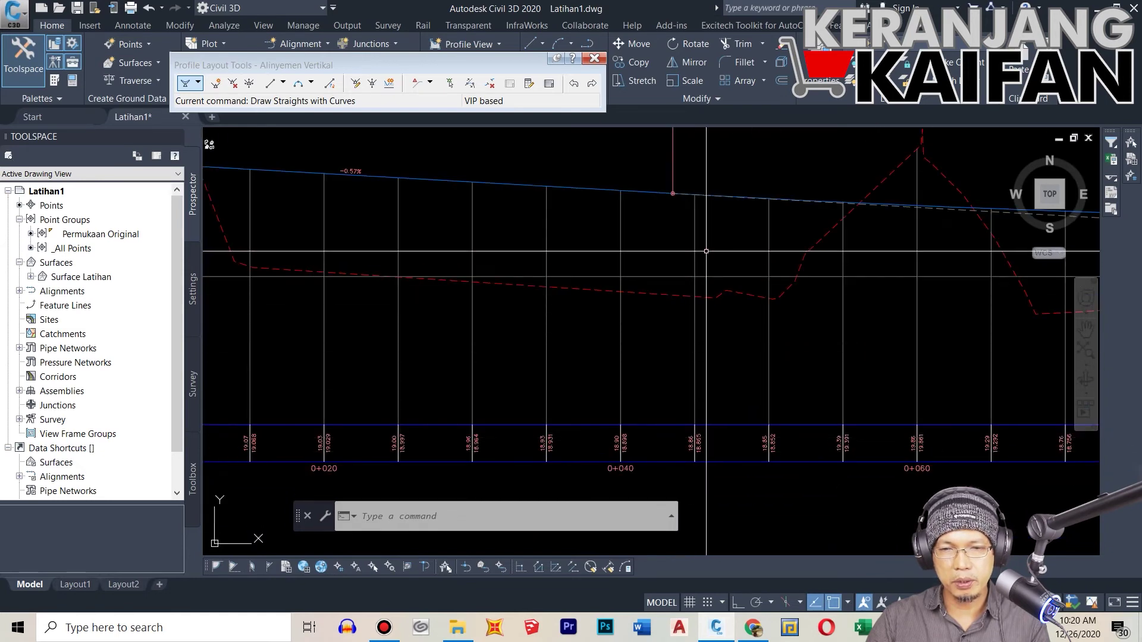
scroll(684, 333, "up", 4)
scroll(705, 357, "down", 4)
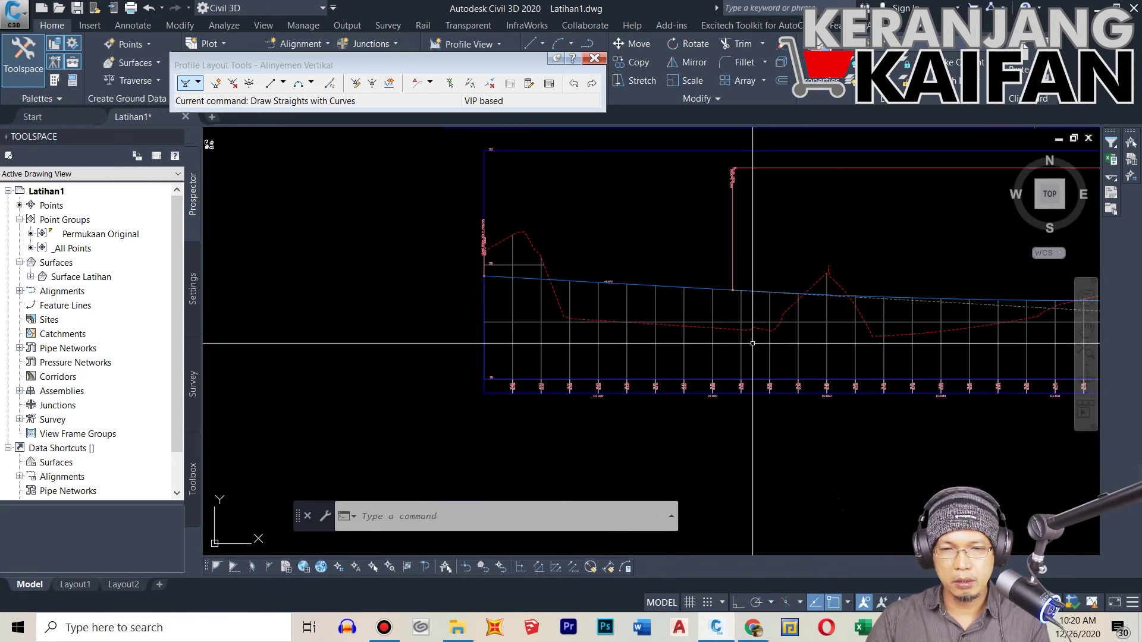
scroll(498, 384, "up", 5)
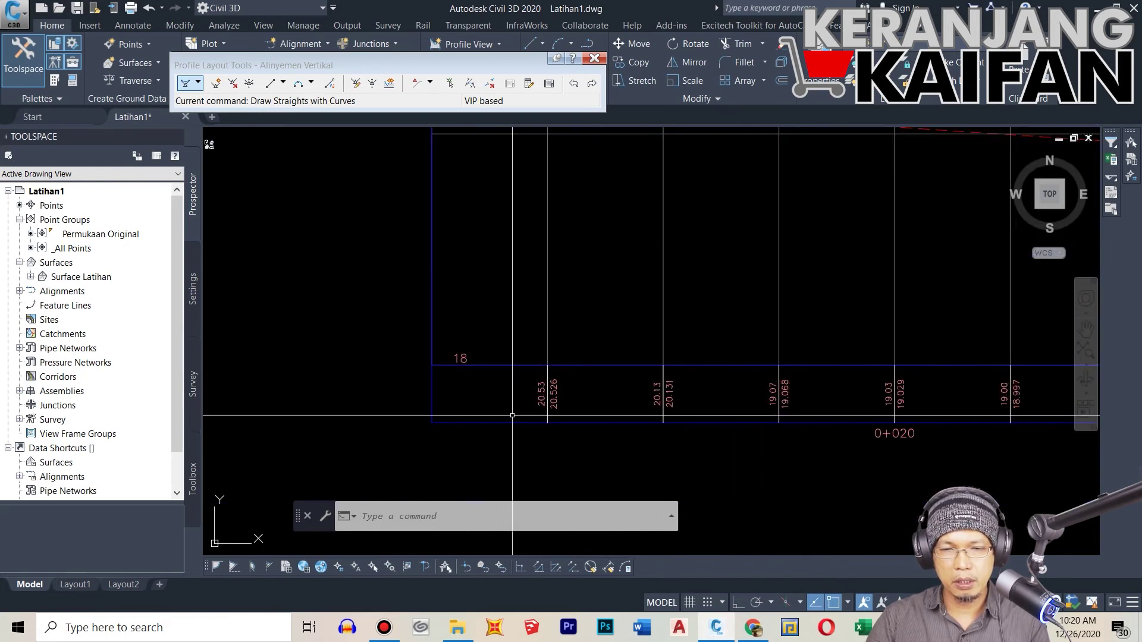
Step: Open the profile view's band properties and choose Surface Latihan - Surface (1) as Profile1 of the Profile Data band
left_click(592, 423)
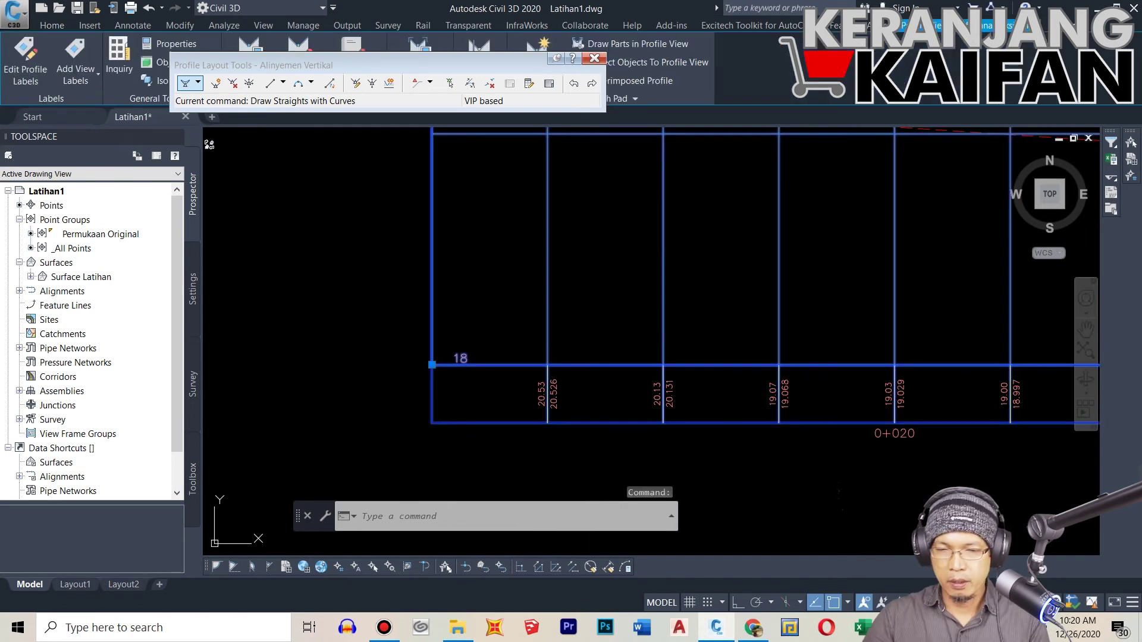
right_click(591, 424)
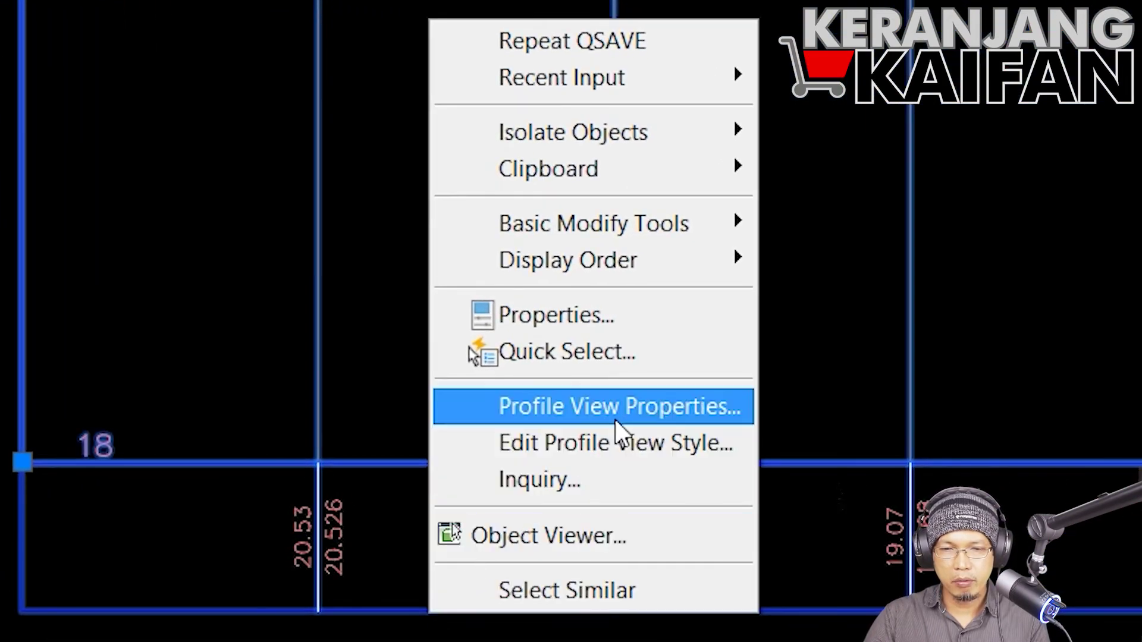
left_click(621, 418)
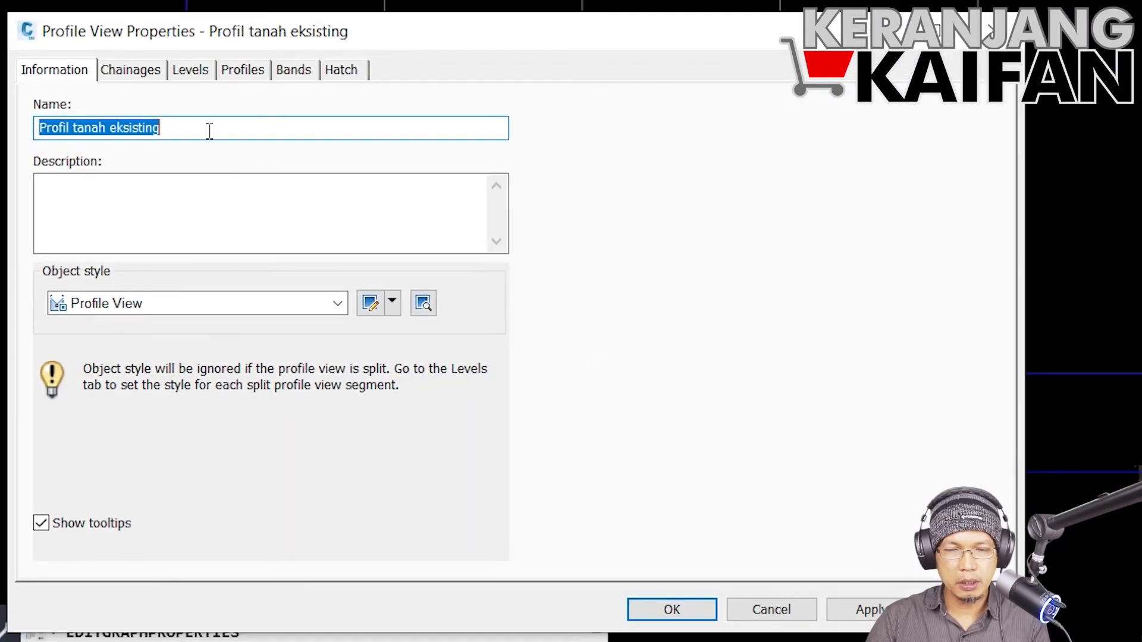
left_click(289, 71)
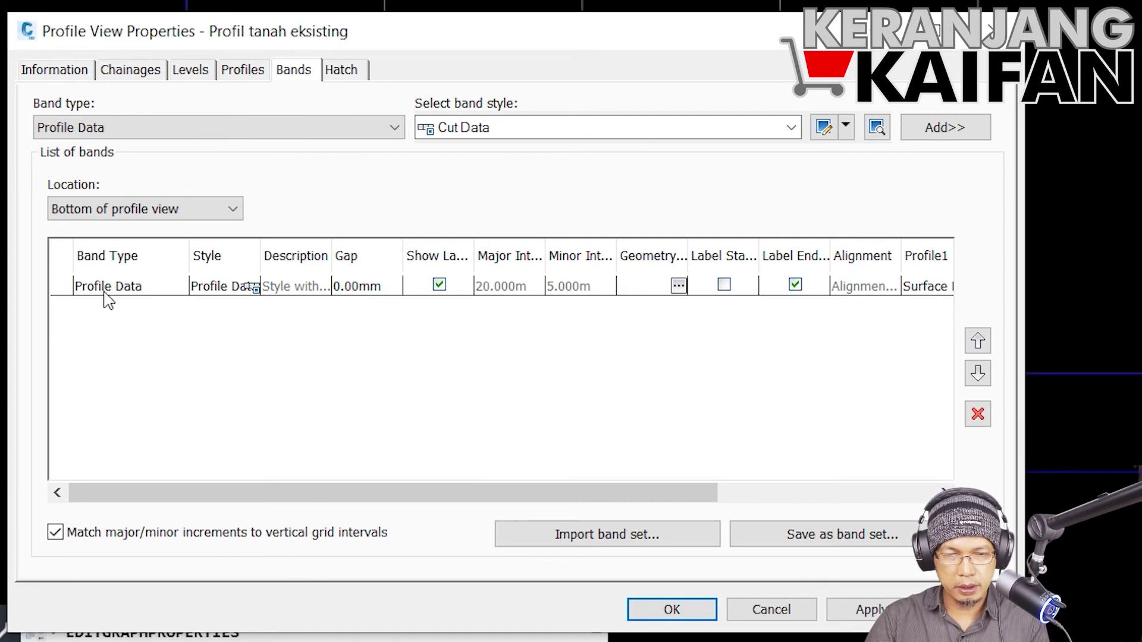
left_click_drag(497, 493, 720, 522)
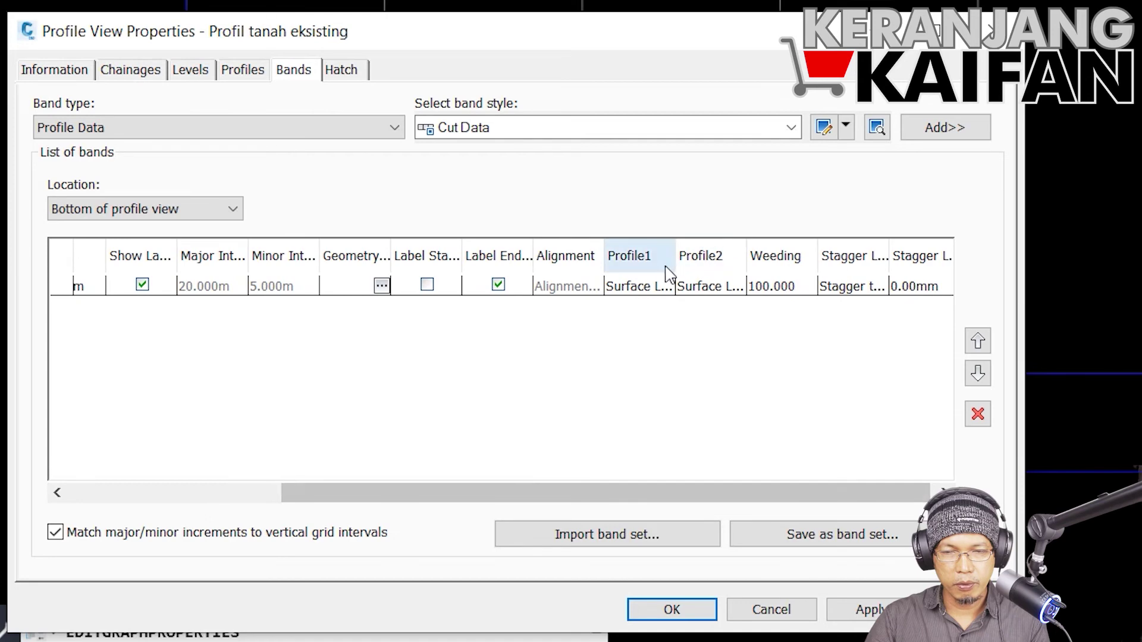
left_click(648, 289)
left_click(648, 288)
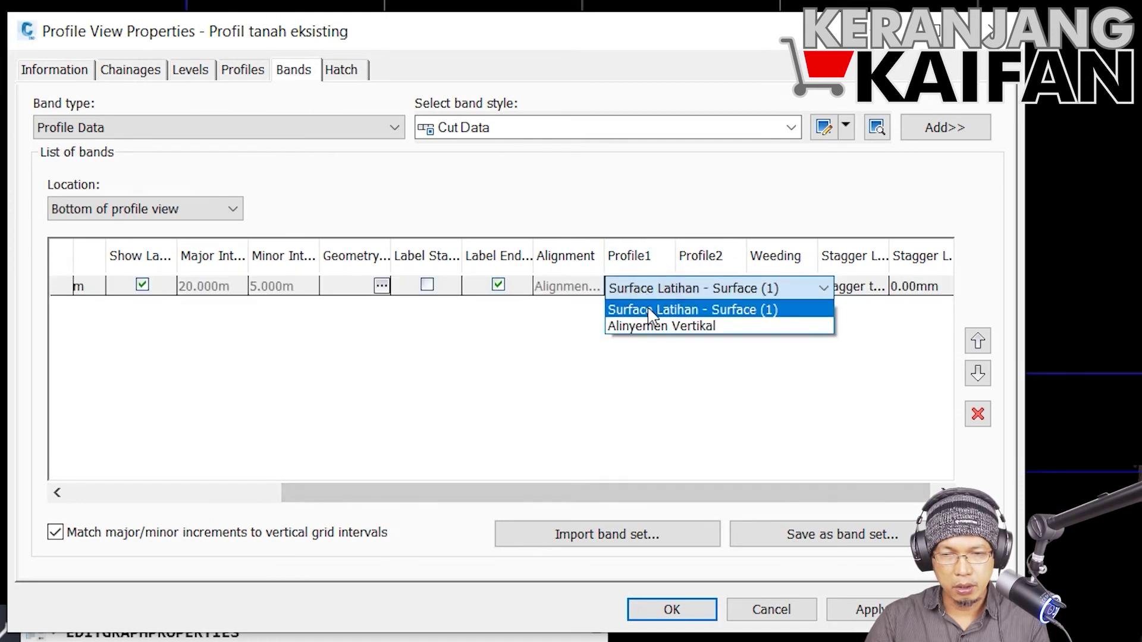
left_click(660, 311)
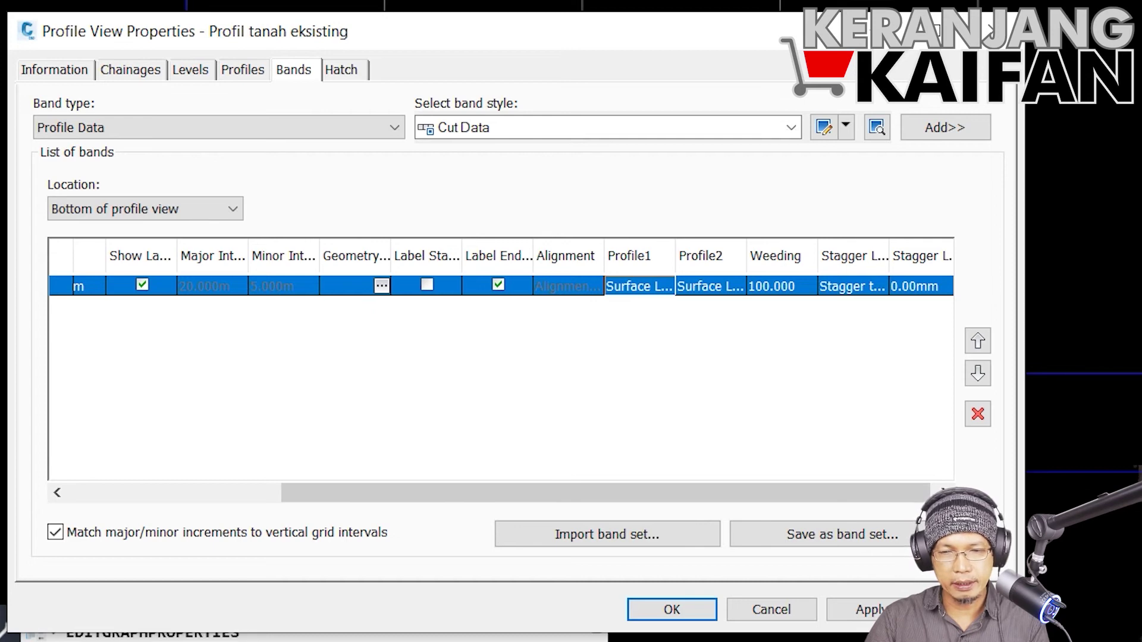
Step: Set Profile2 of the Profile Data band to Alinyemen Vertikal and accept the profile view properties
left_click(712, 287)
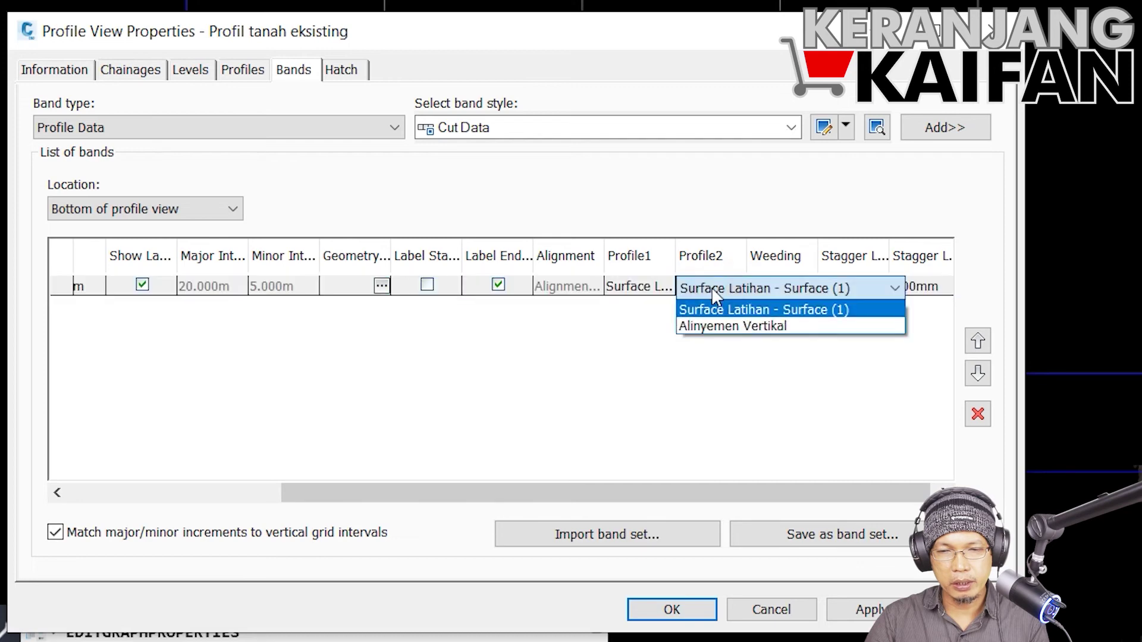
left_click(718, 326)
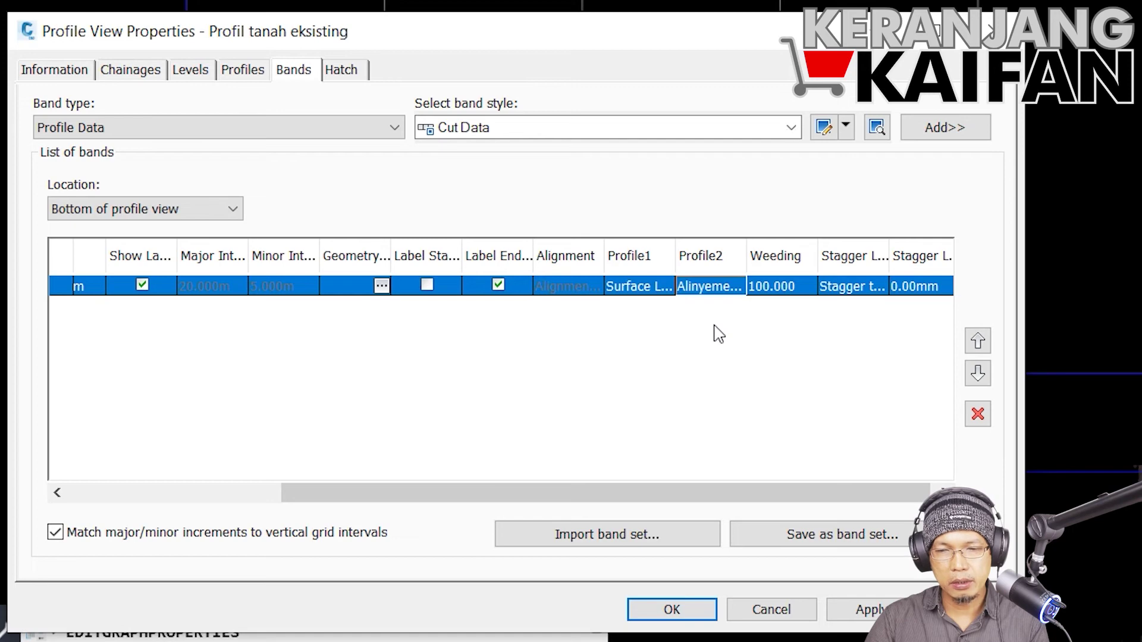
left_click(723, 290)
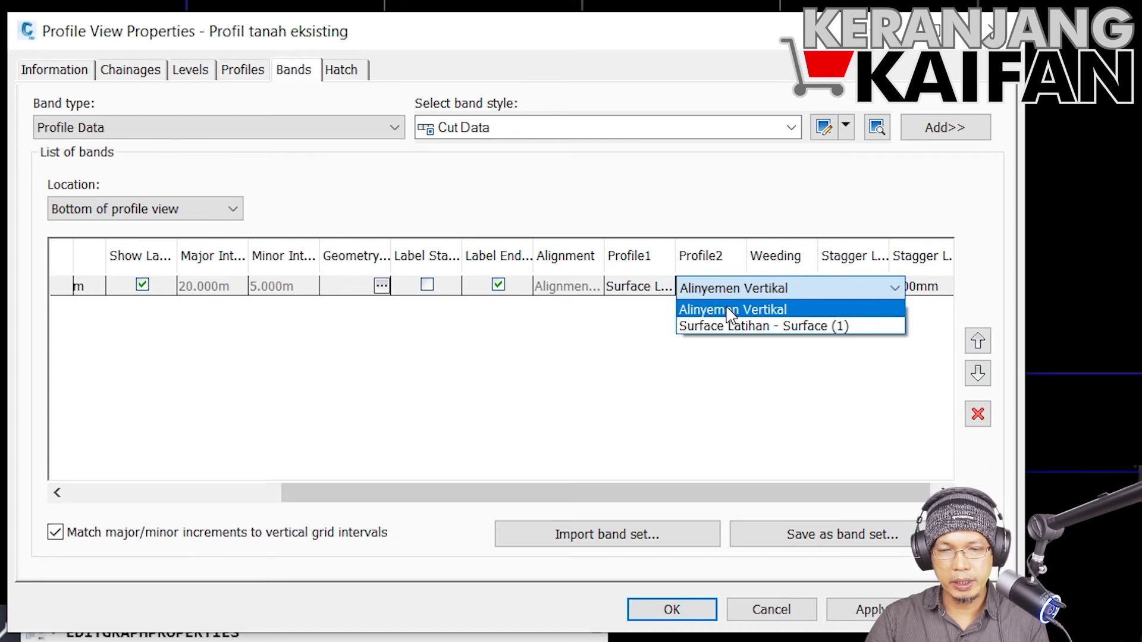
left_click(730, 310)
left_click(703, 619)
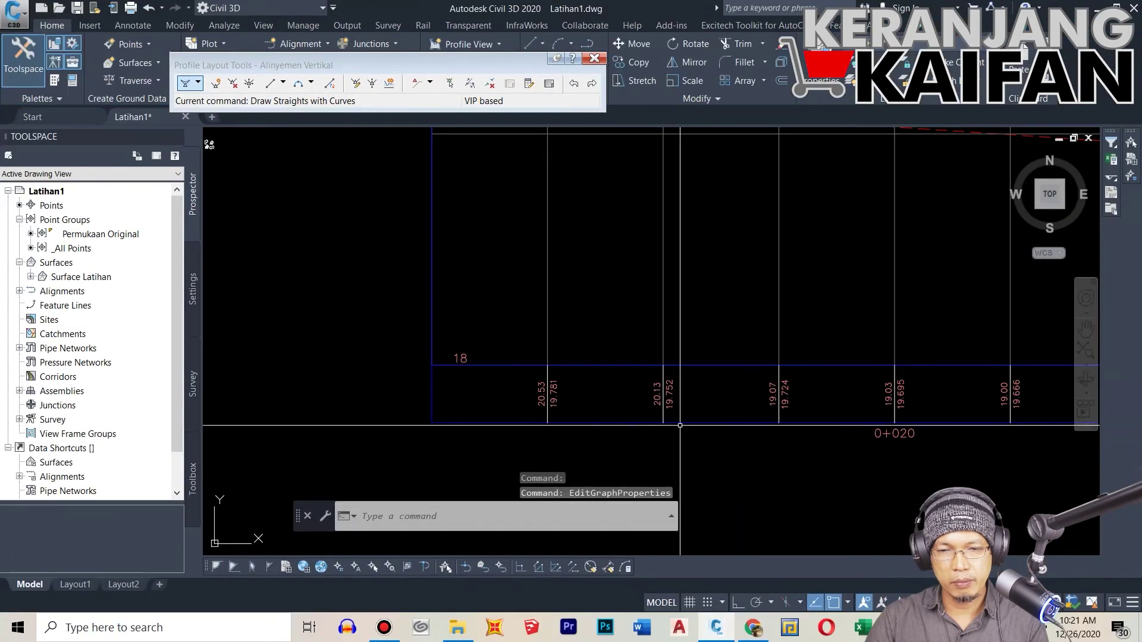
Step: Compare the band elevations with the ground and design lines near the profile's start, and review the whole profile view
scroll(680, 426, "up", 4)
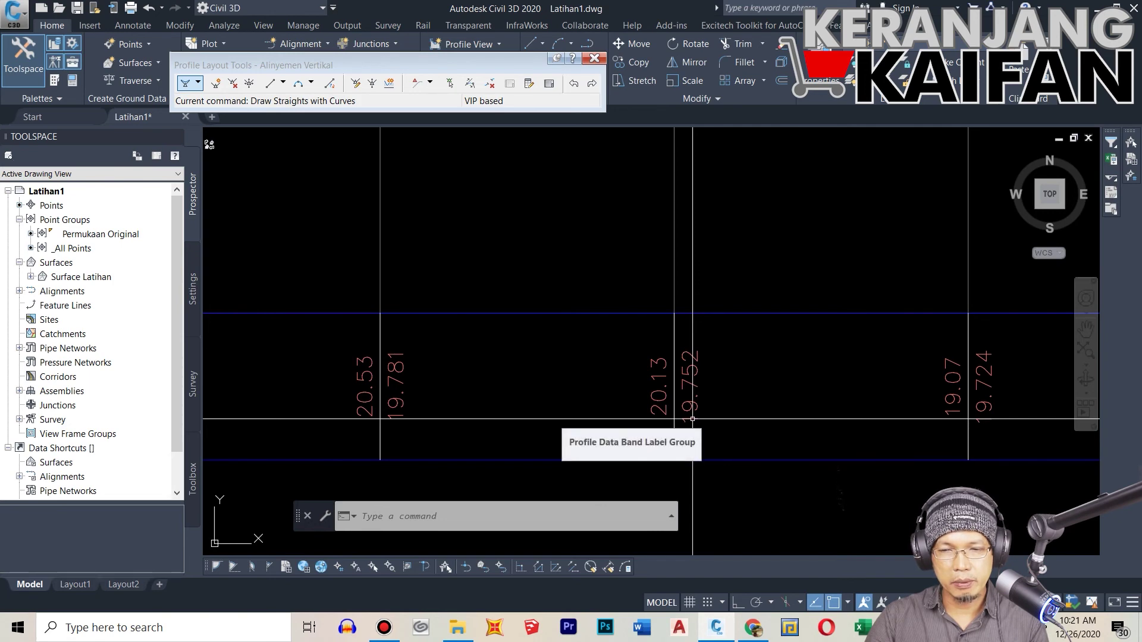
middle_click_drag(692, 419, 699, 479)
scroll(669, 356, "down", 3)
middle_click_drag(673, 167, 675, 334)
scroll(677, 335, "up", 2)
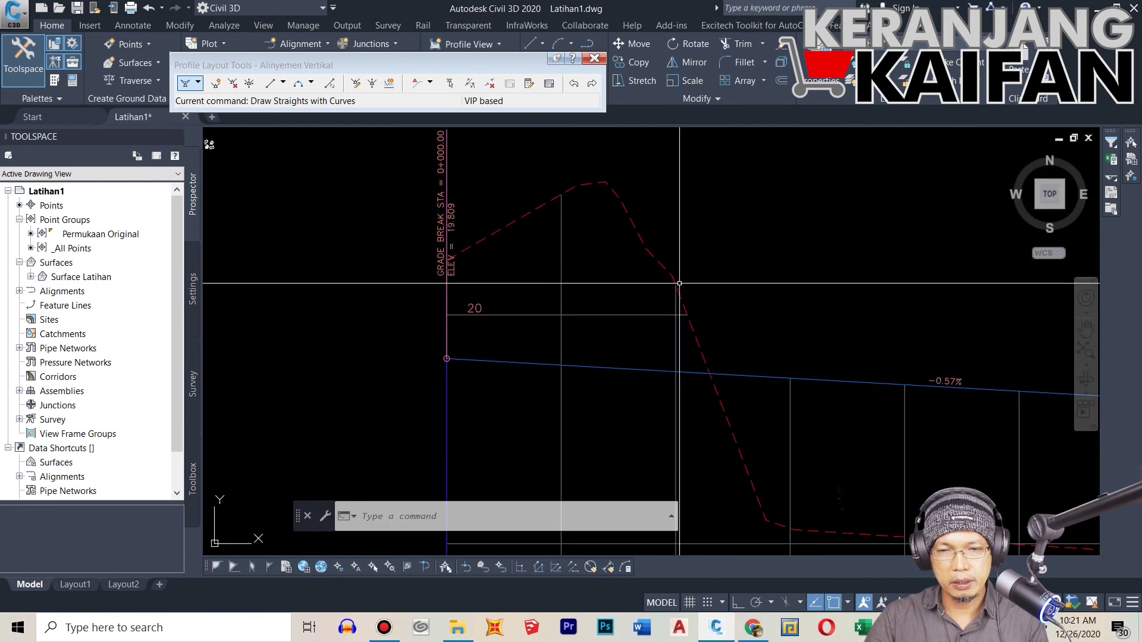
scroll(681, 278, "up", 2)
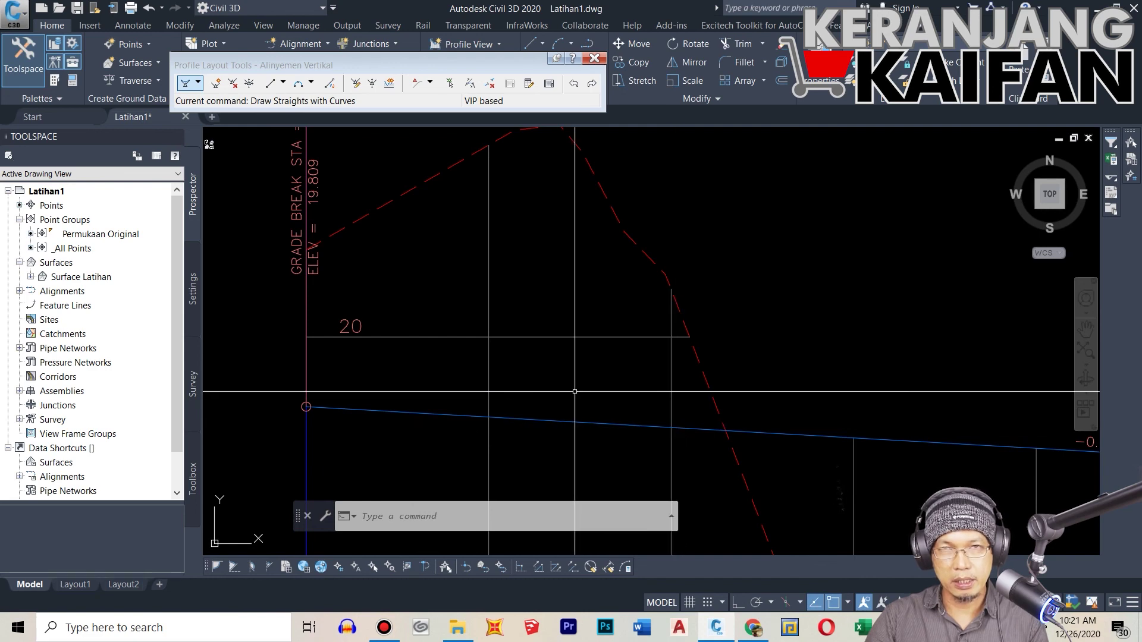
scroll(673, 427, "down", 5)
middle_click_drag(771, 410, 540, 367)
scroll(706, 358, "down", 5)
middle_click_drag(760, 345, 502, 349)
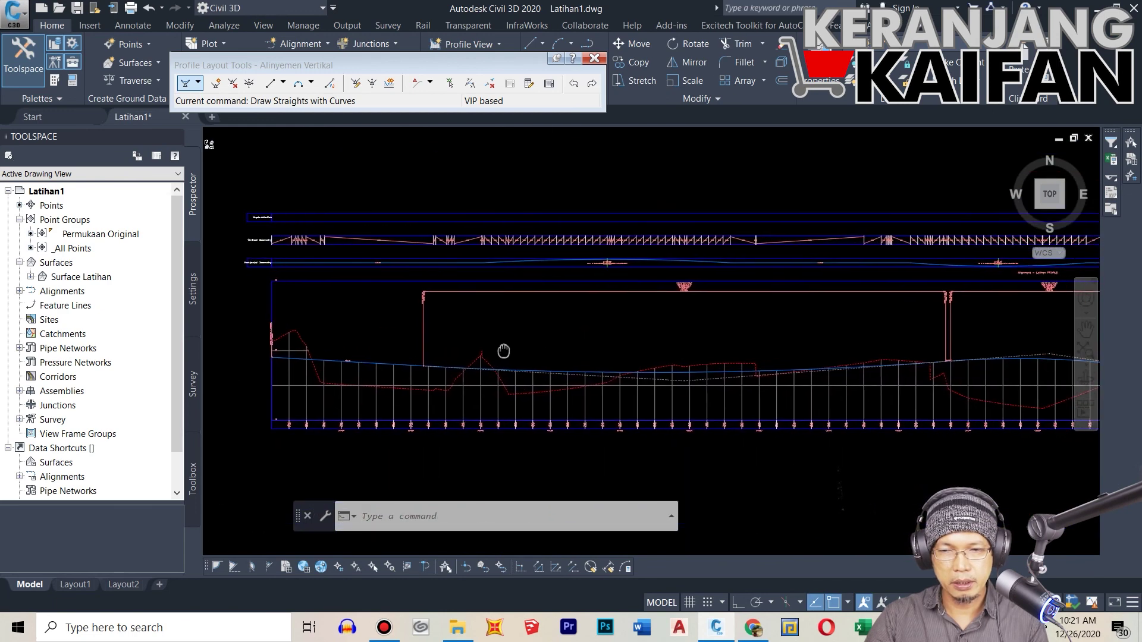
scroll(598, 351, "down", 3)
scroll(612, 355, "up", 2)
middle_click_drag(611, 355, 534, 351)
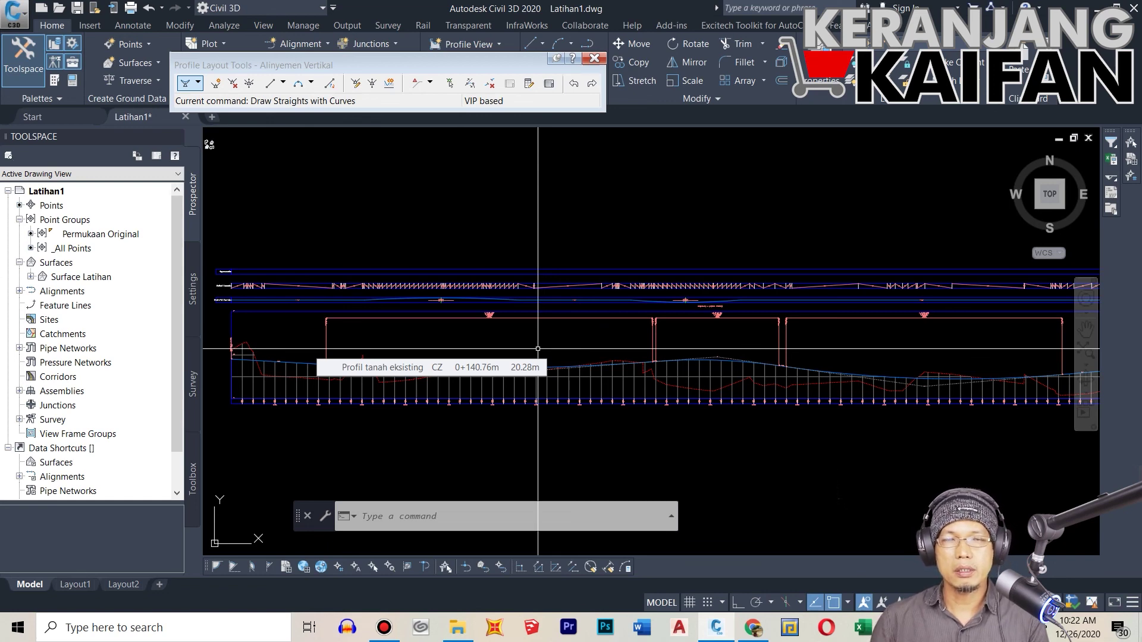
scroll(538, 348, "down", 2)
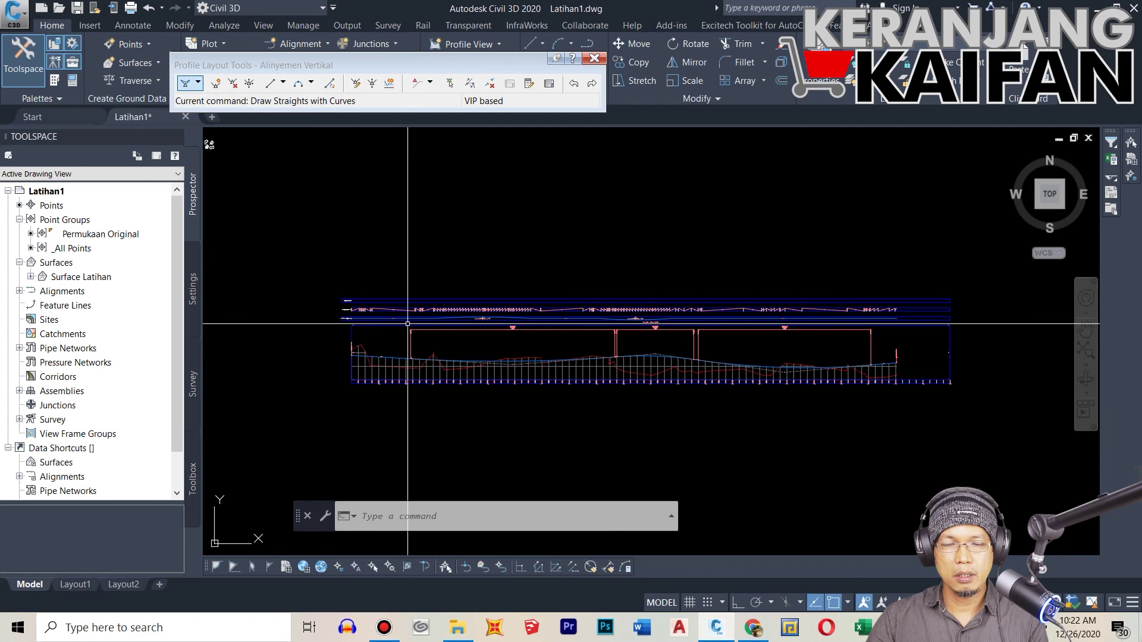
scroll(408, 324, "up", 2)
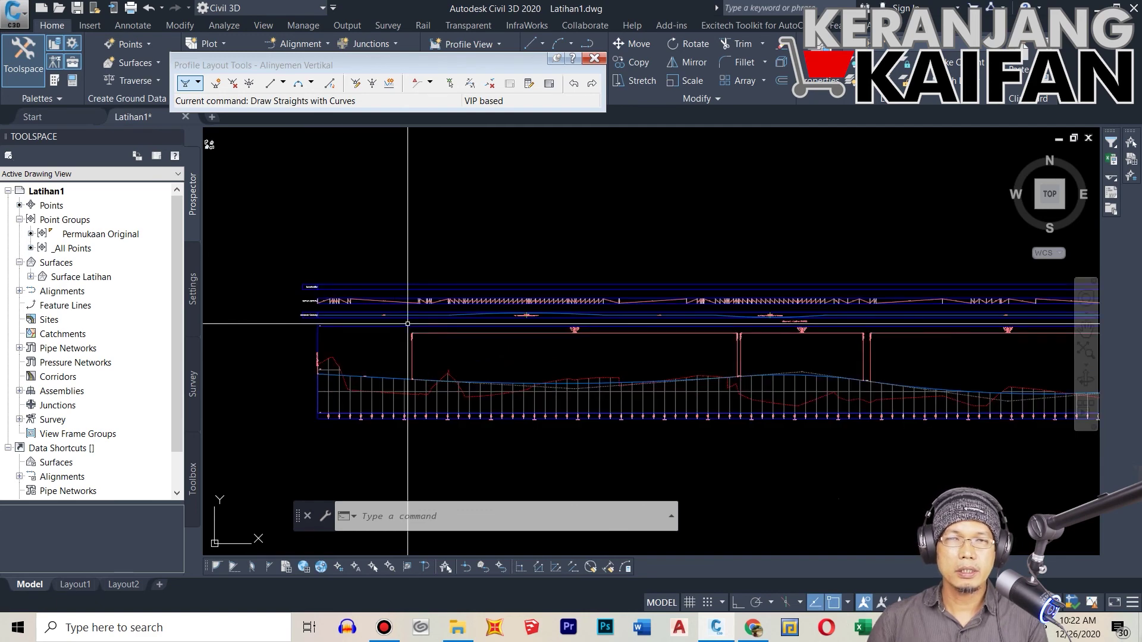